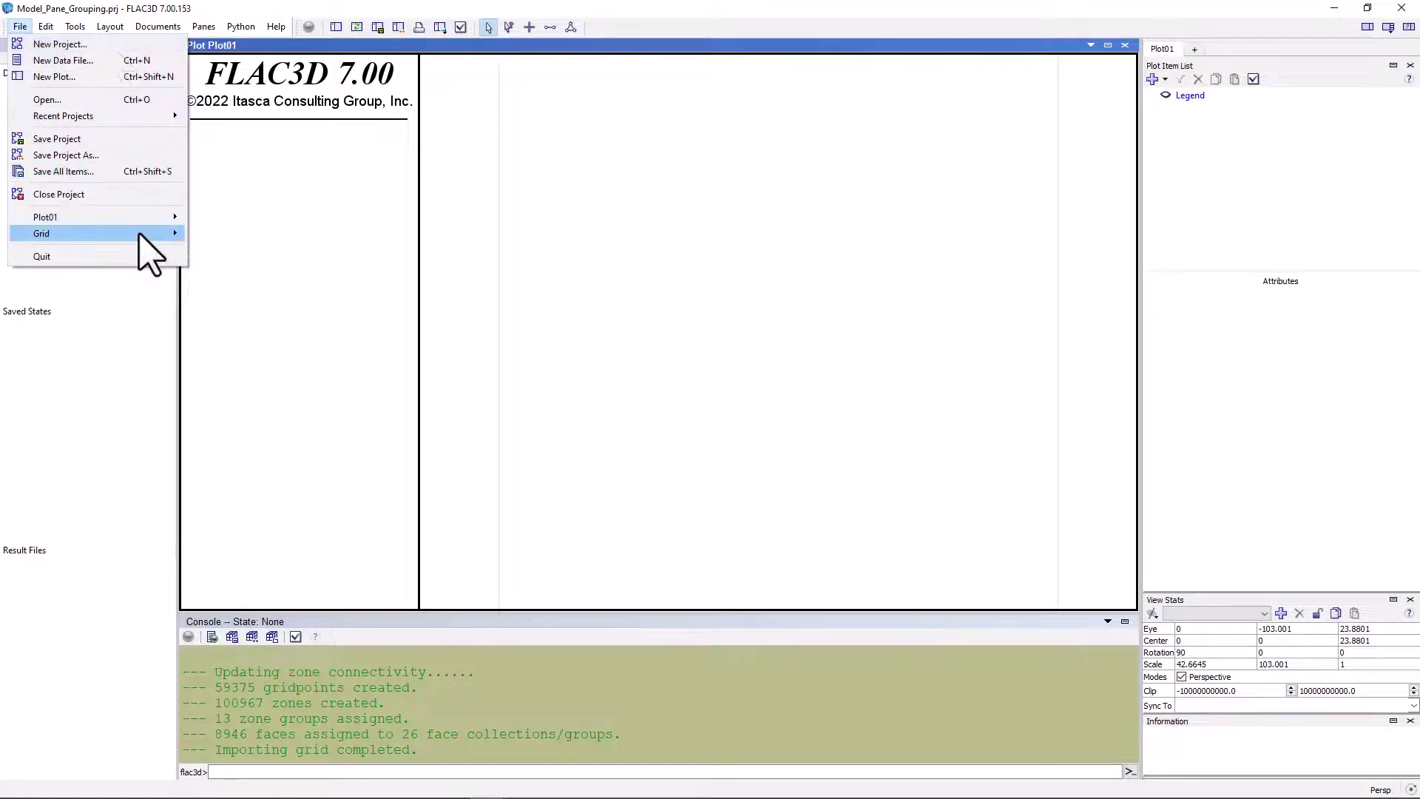
# Import the hilly-tunnel.f3grid file as a FLAC3D grid.
pyautogui.moveTo(139, 233)
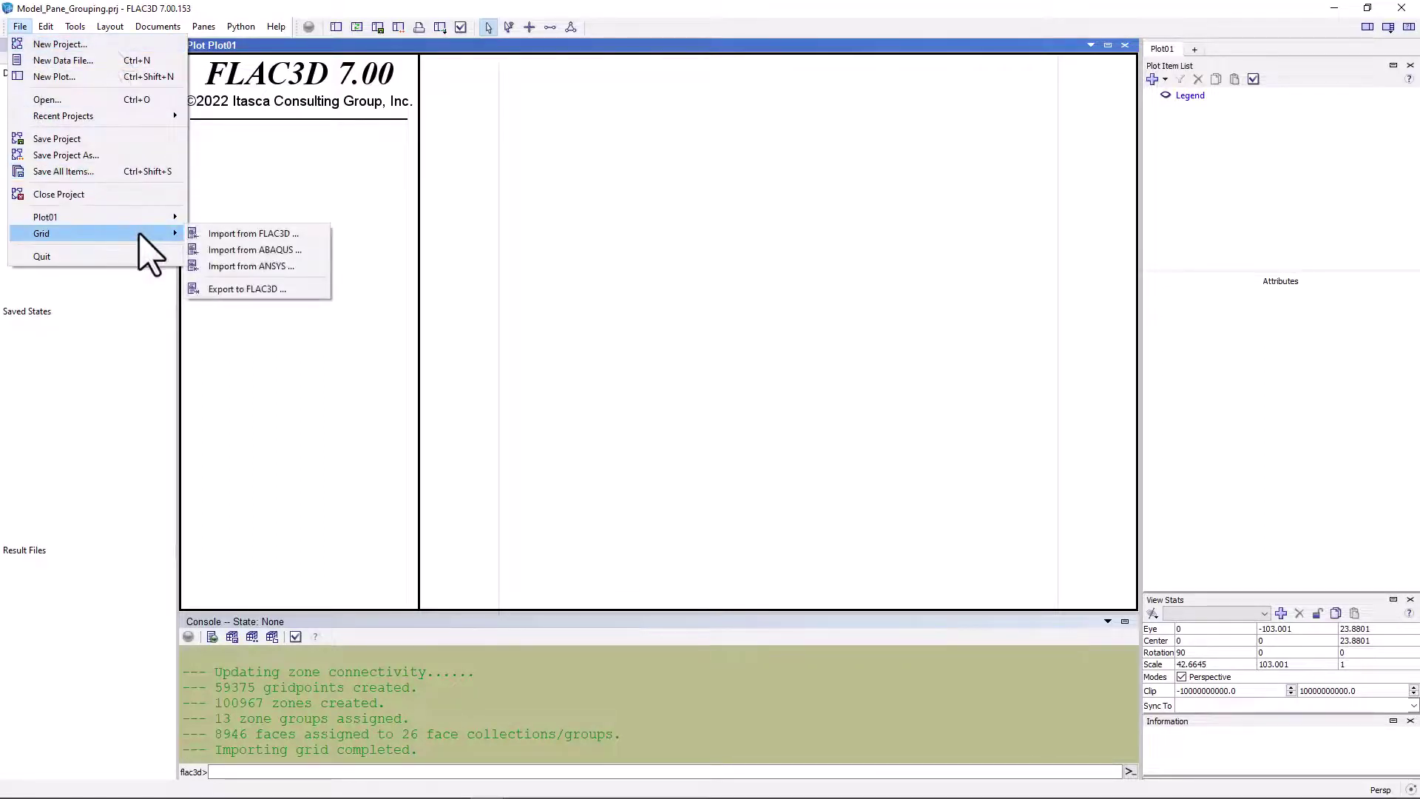
pyautogui.click(311, 233)
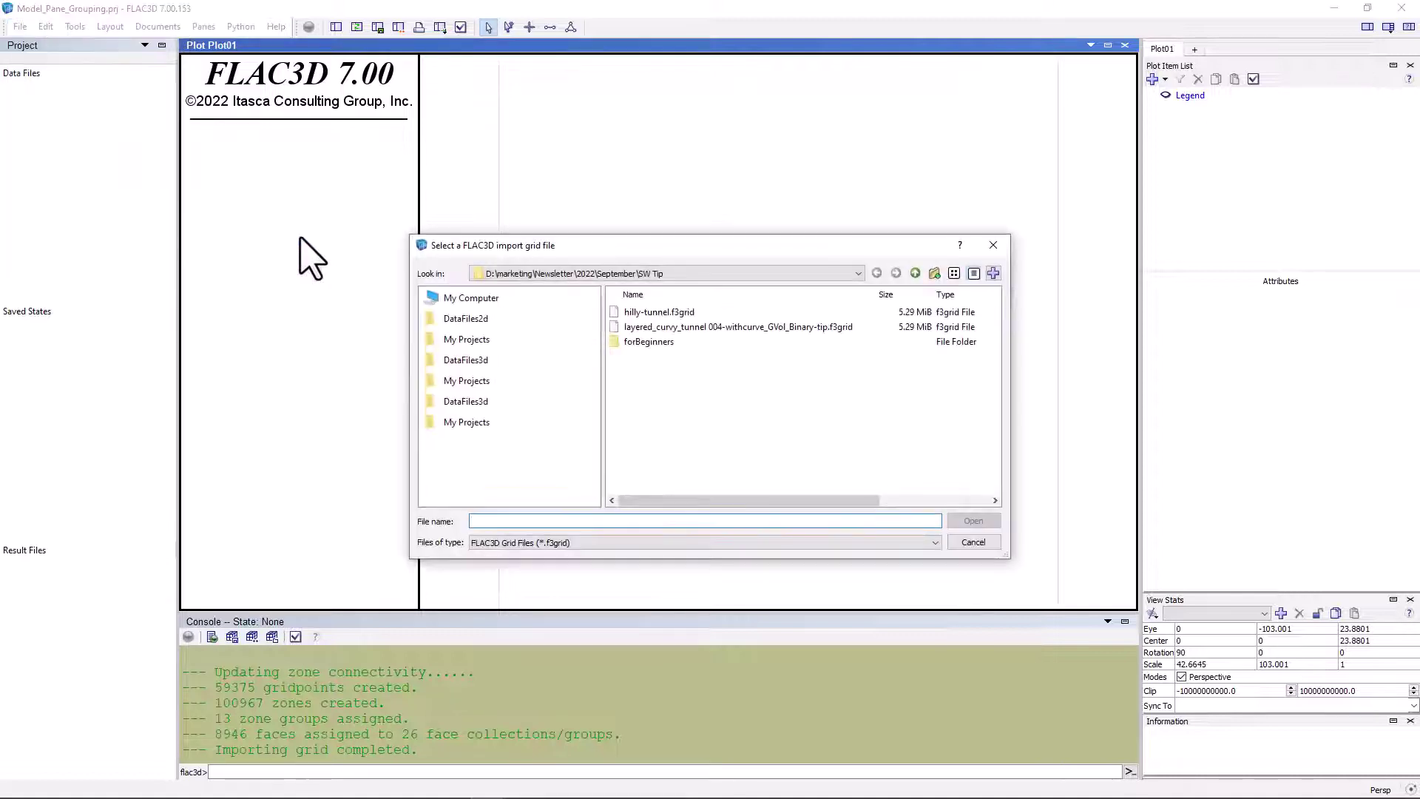
pyautogui.doubleClick(666, 313)
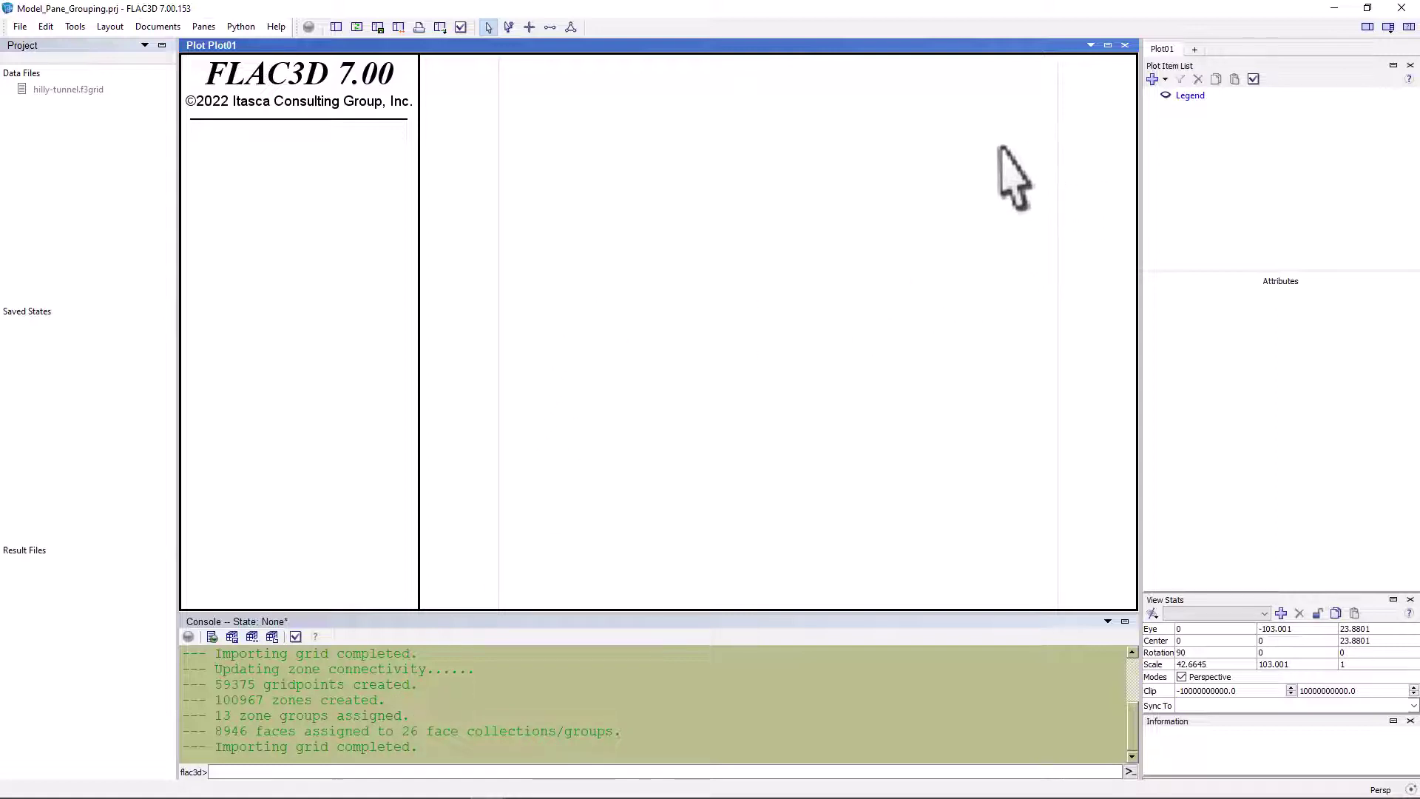
# Add a zone plot coloured by group and orbit it into a 3-D view.
pyautogui.click(1160, 79)
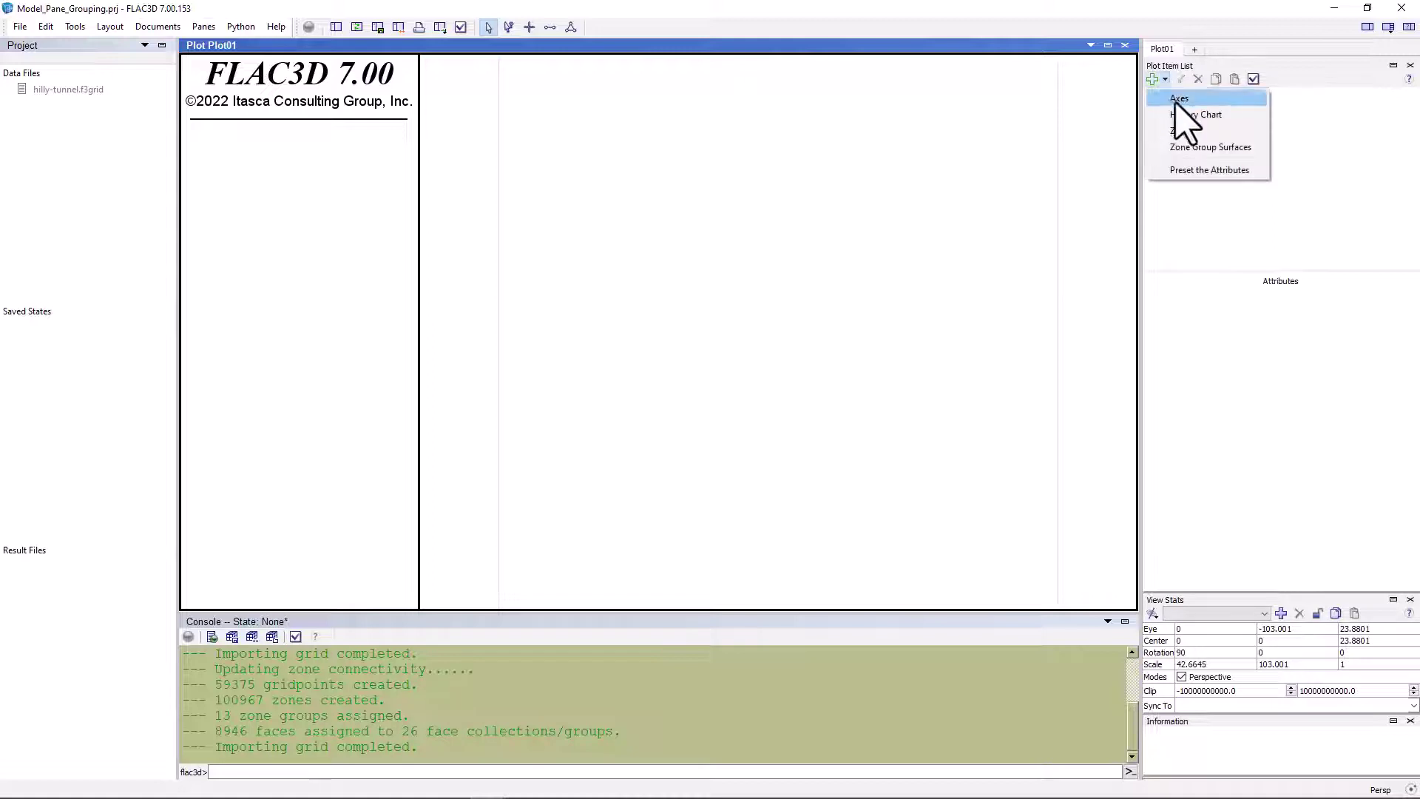
pyautogui.click(1181, 131)
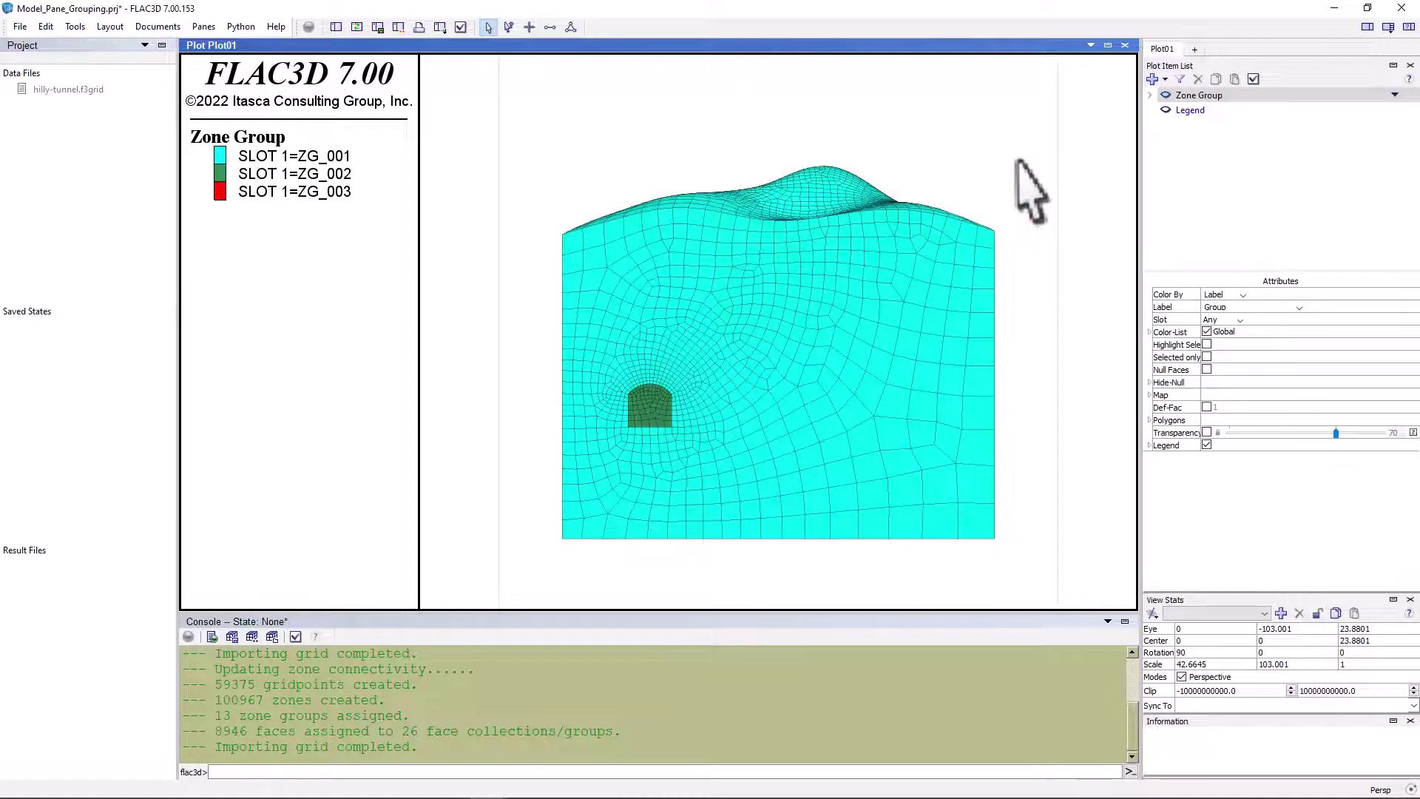
pyautogui.moveTo(1021, 157)
pyautogui.mouseDown()
pyautogui.moveTo(881, 185)
pyautogui.moveTo(755, 295)
pyautogui.moveTo(690, 406)
pyautogui.moveTo(703, 508)
pyautogui.moveTo(752, 580)
pyautogui.moveTo(761, 310)
pyautogui.moveTo(967, 354)
pyautogui.moveTo(962, 366)
pyautogui.moveTo(699, 352)
pyautogui.mouseUp()
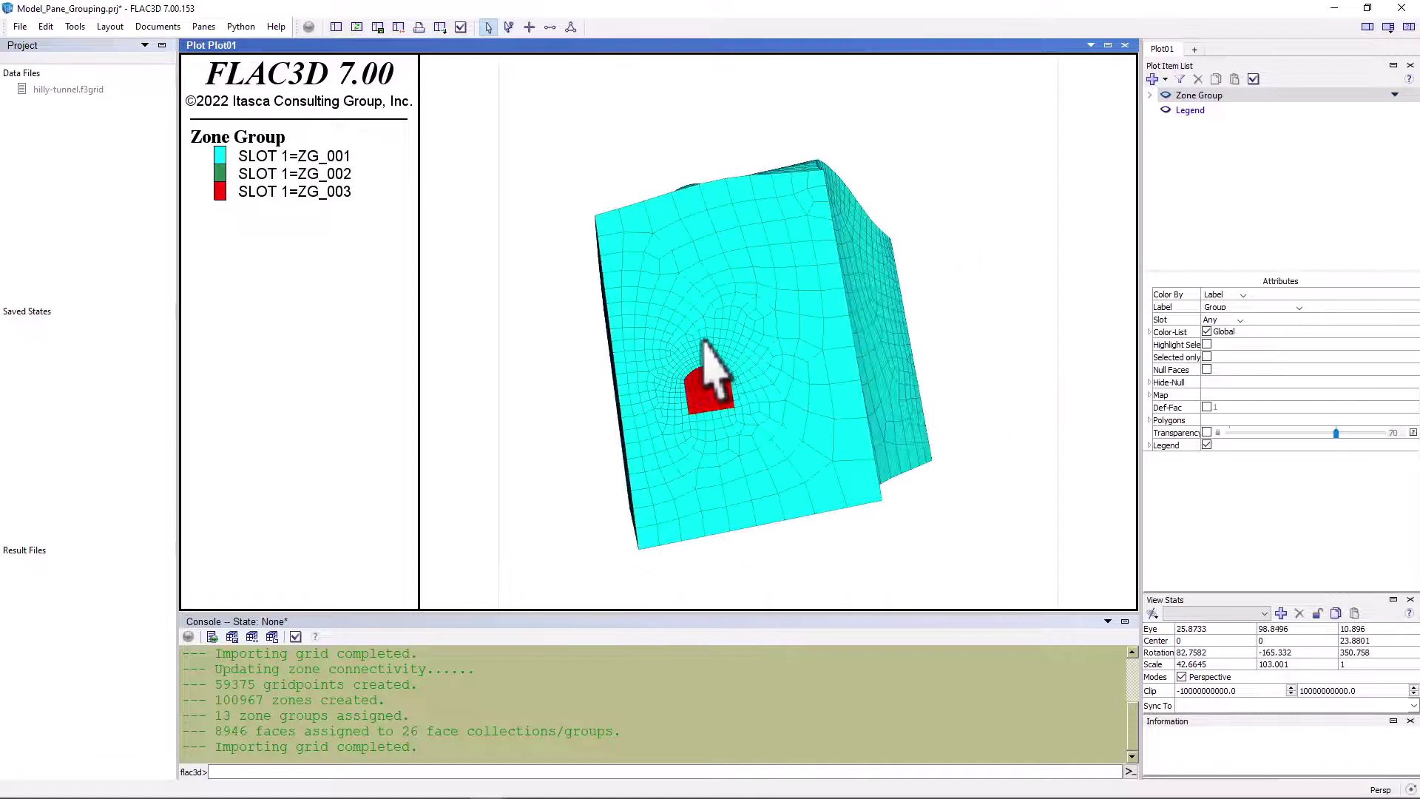
pyautogui.moveTo(989, 337); pyautogui.dragTo(866, 342)
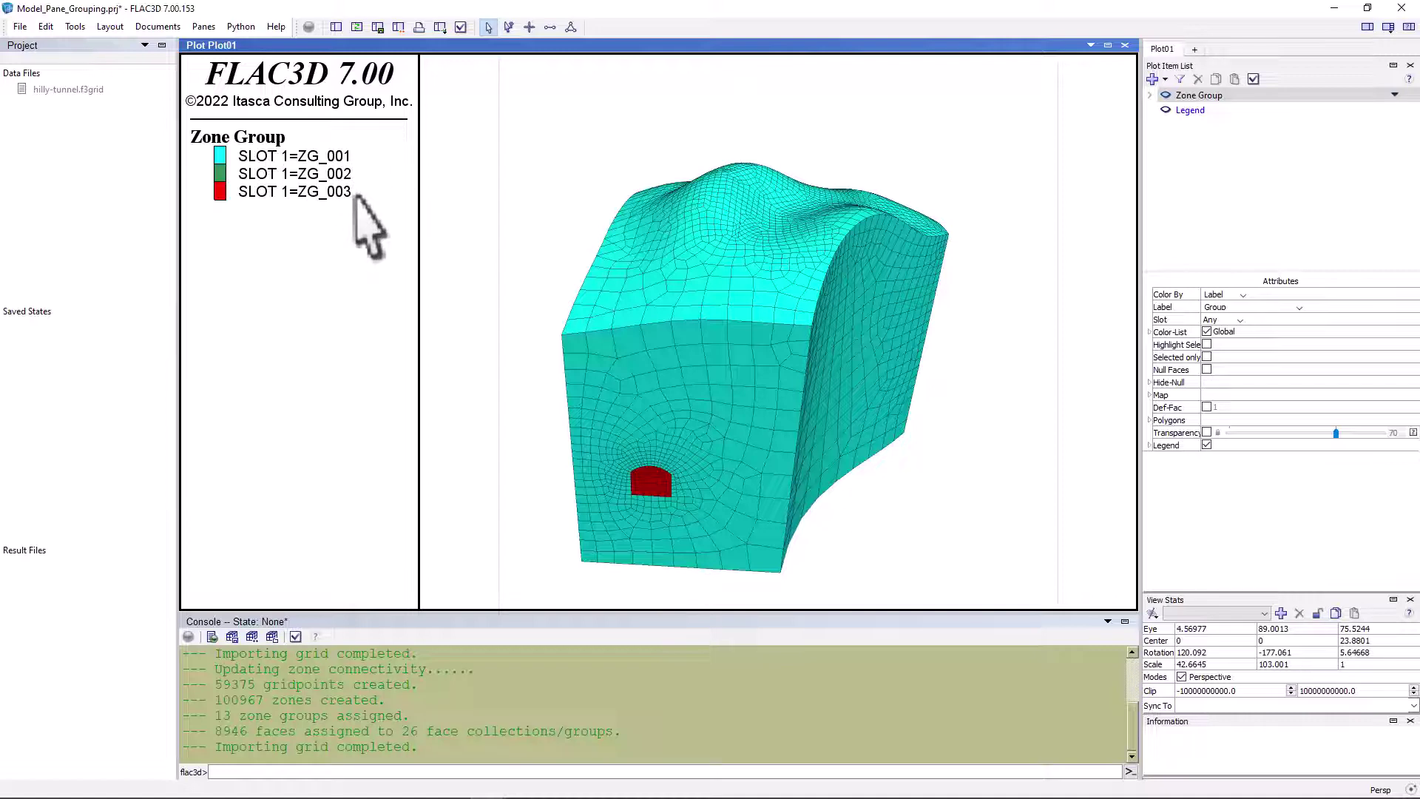
pyautogui.moveTo(777, 244); pyautogui.dragTo(829, 234)
# Hide the outer zone group SLOT 1=ZG_001 to reveal tunnel groups ZG_002–ZG_013.
pyautogui.rightClick(829, 233)
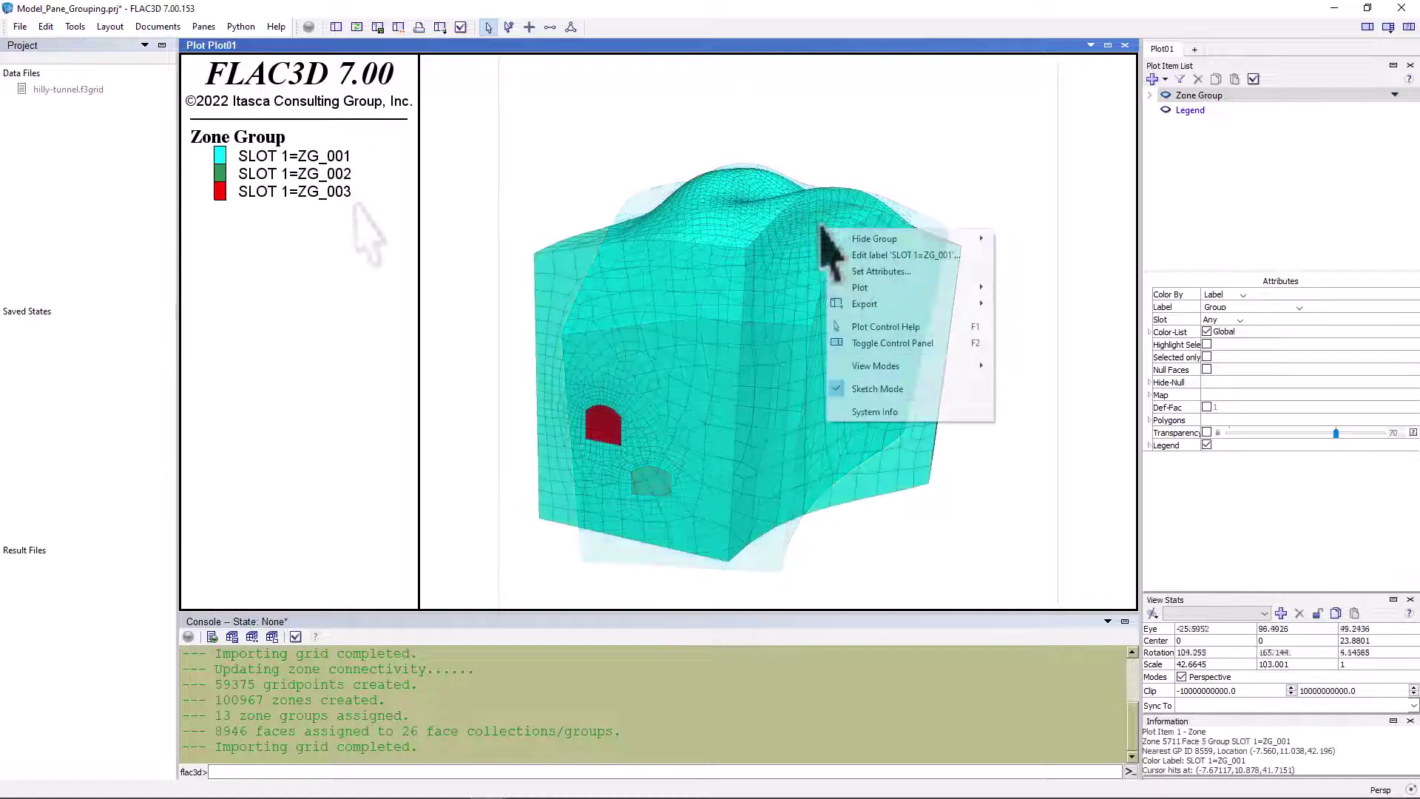
pyautogui.moveTo(984, 239)
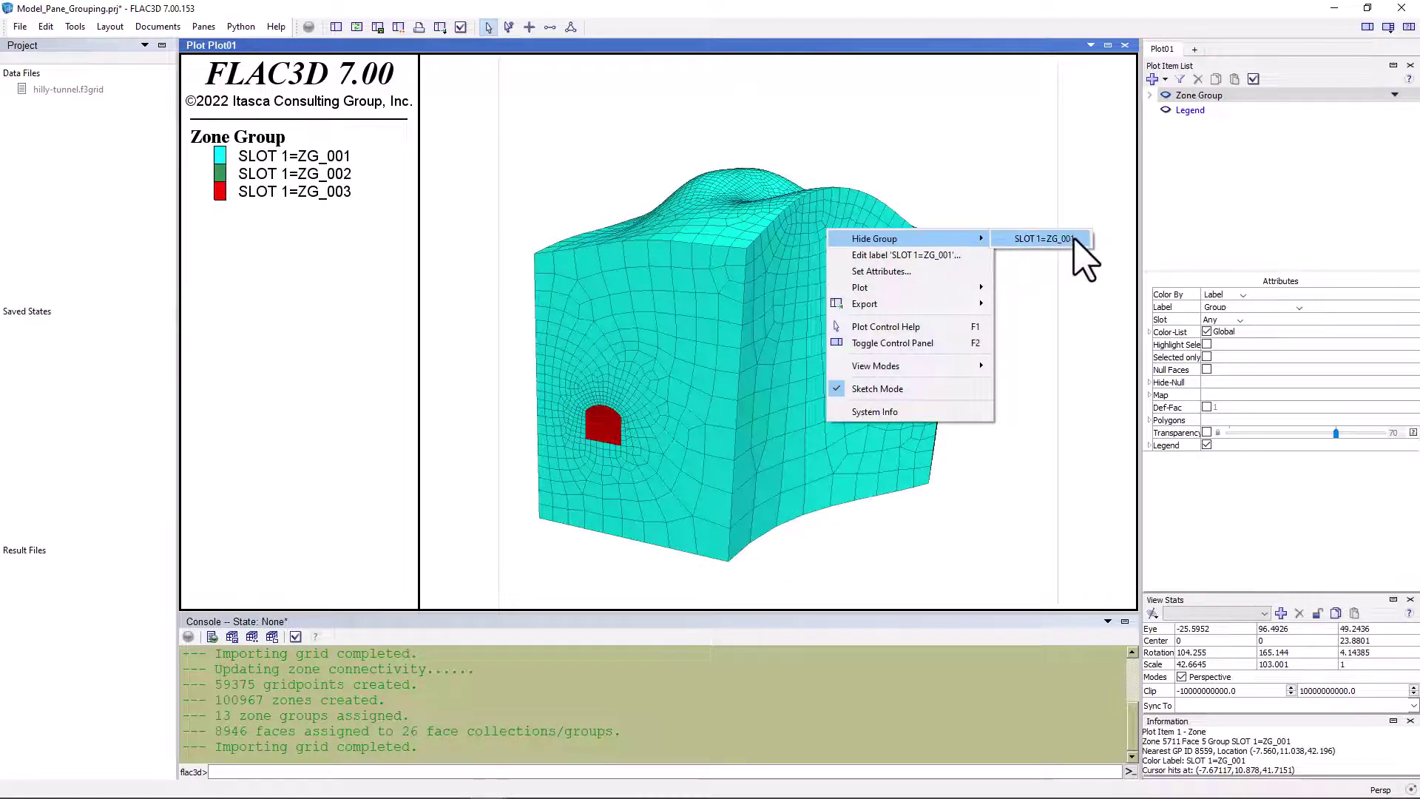
pyautogui.click(1073, 237)
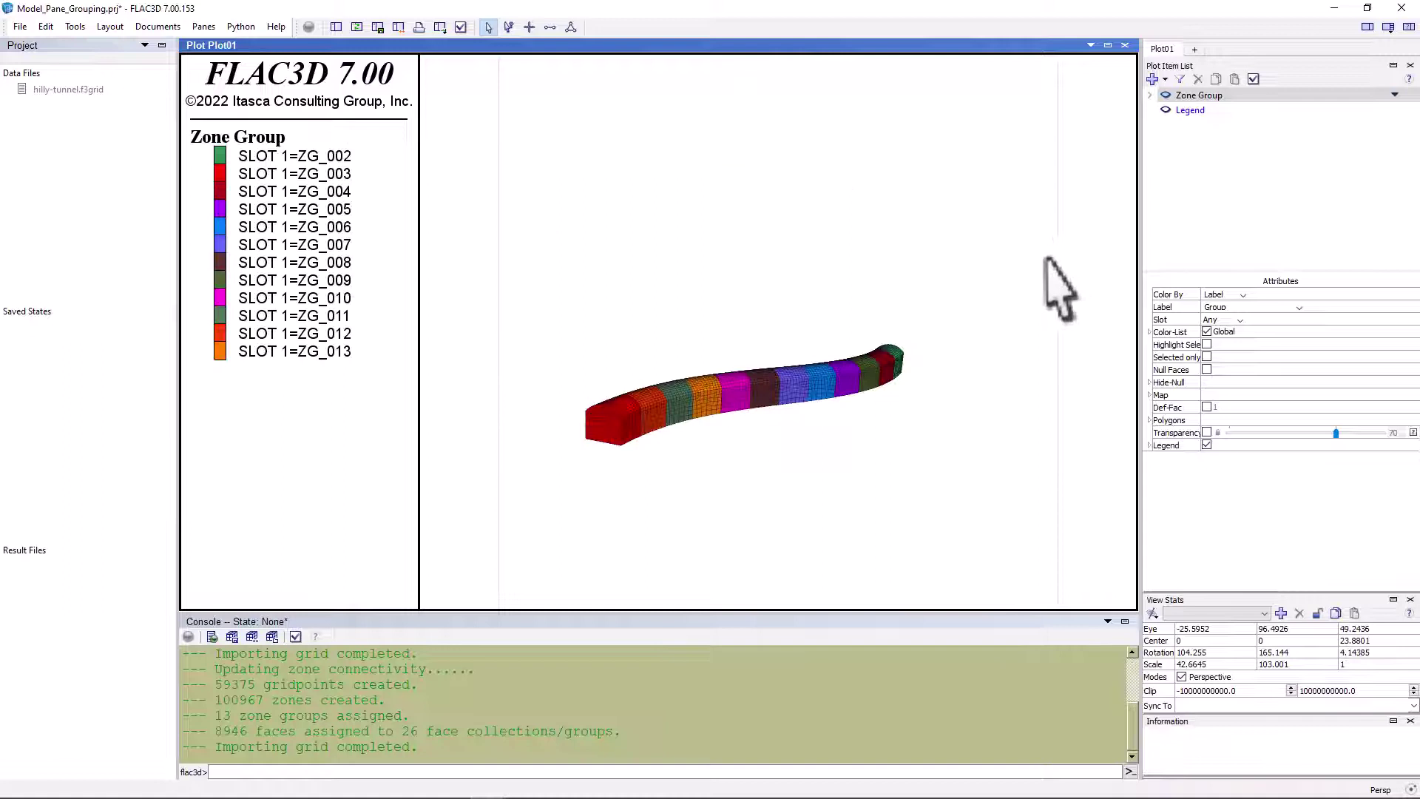
pyautogui.moveTo(977, 168); pyautogui.dragTo(688, 455)
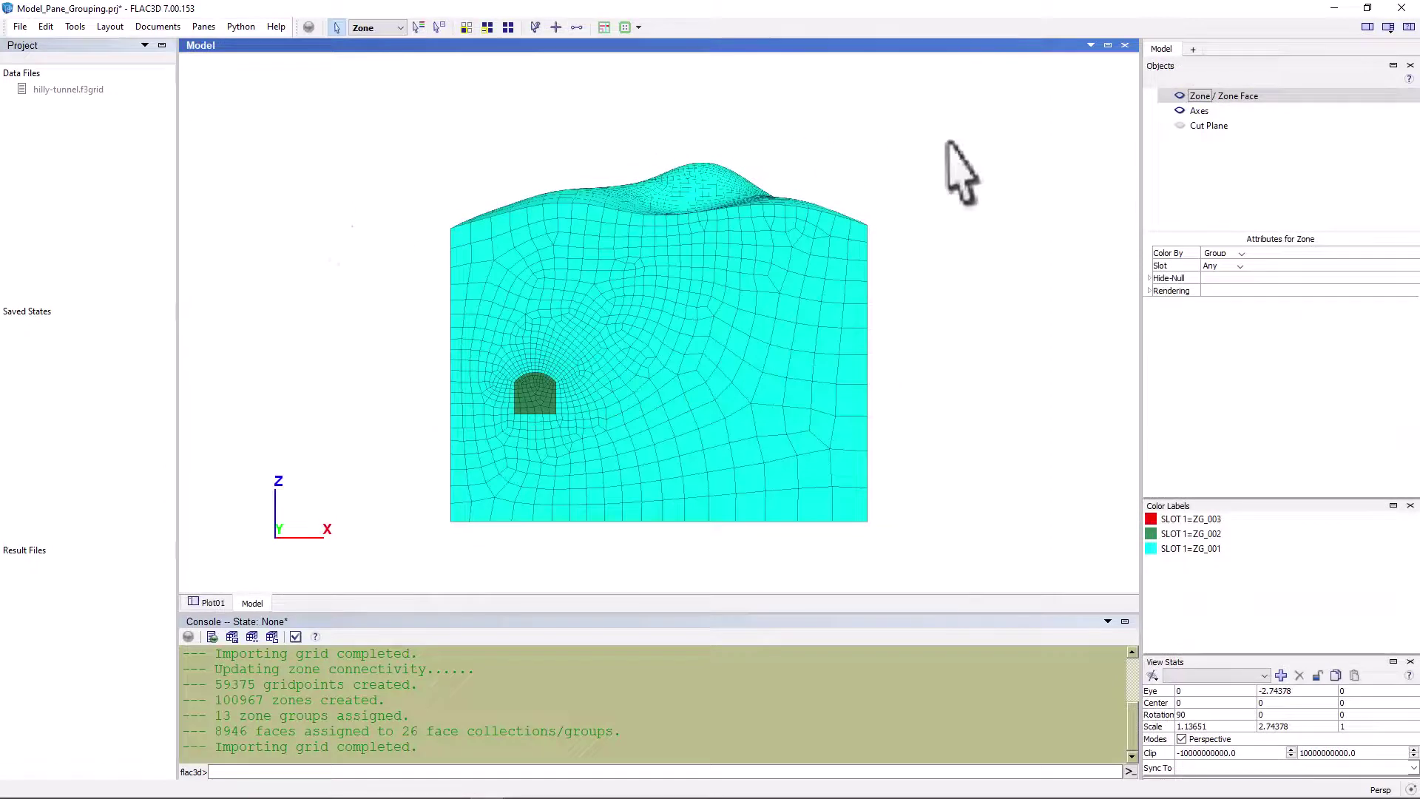
pyautogui.moveTo(948, 143); pyautogui.dragTo(787, 197)
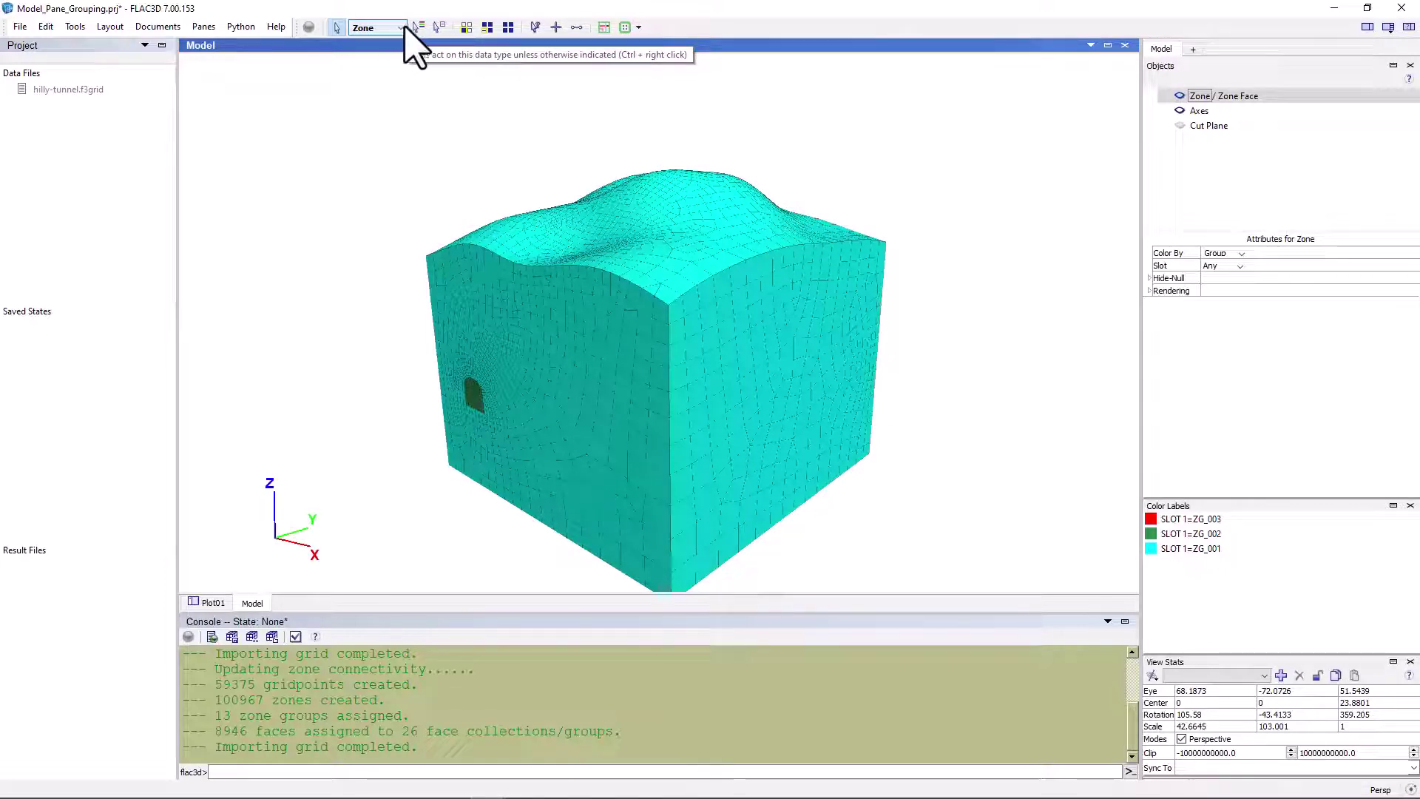
pyautogui.click(401, 28)
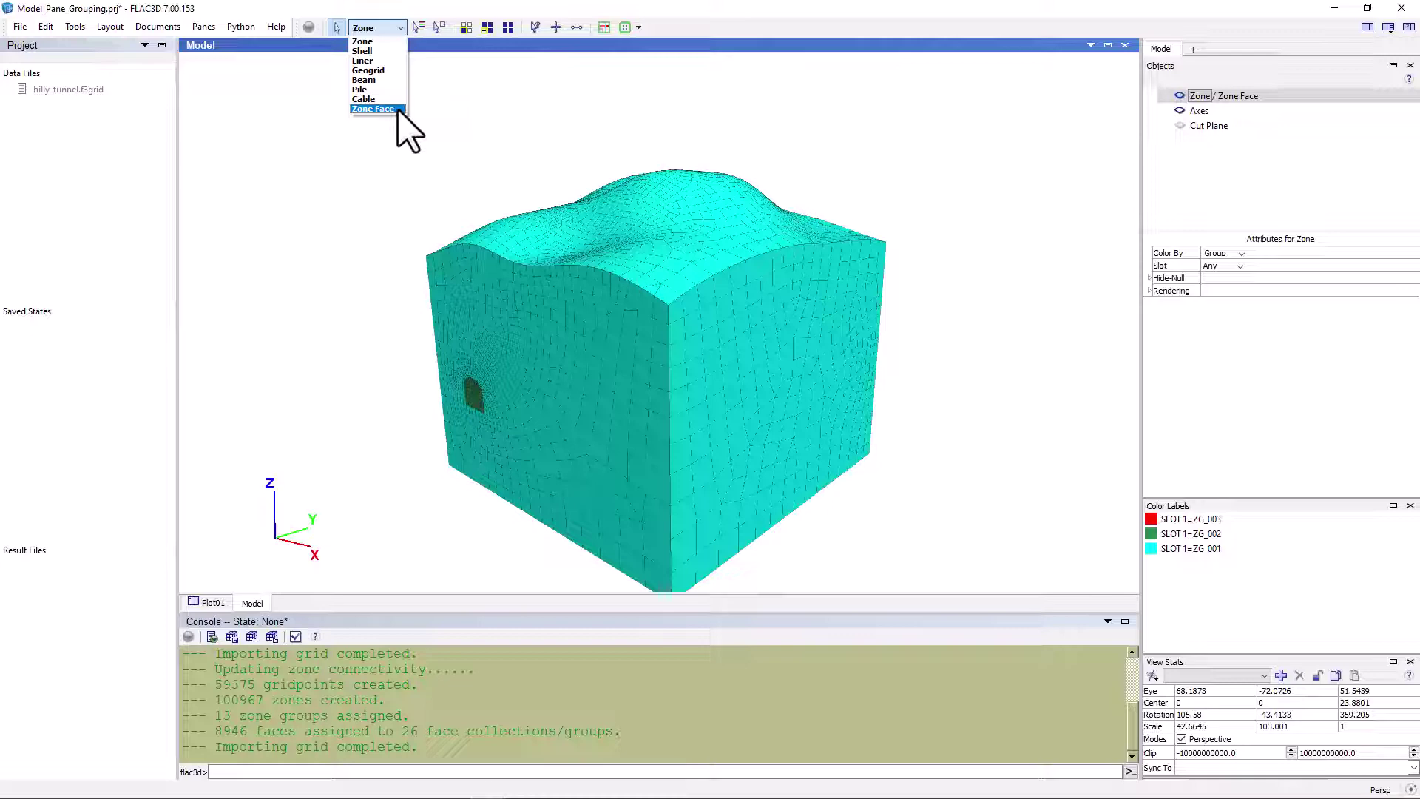
pyautogui.click(564, 120)
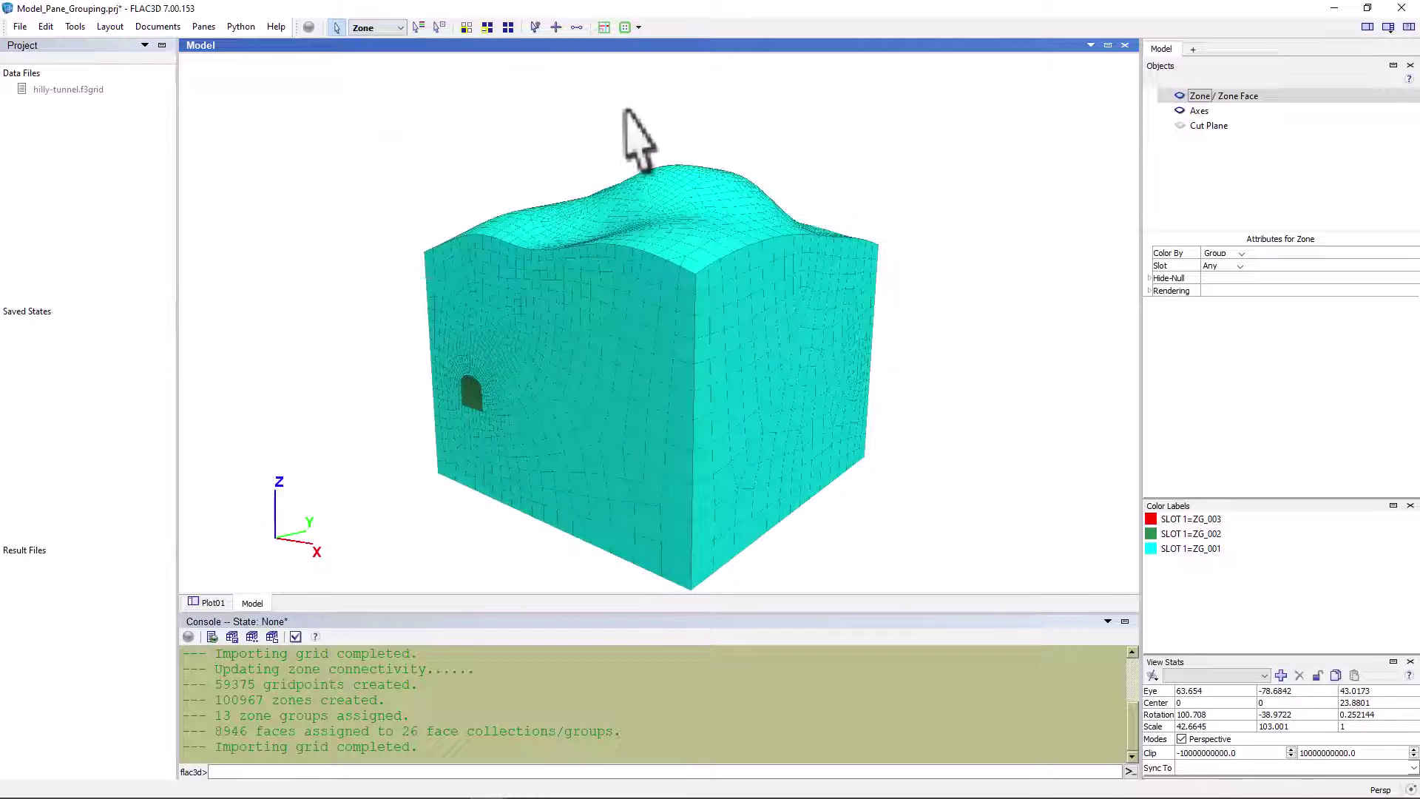
# Assign all selected zones to group Rock in the Default slot.
pyautogui.click(657, 337)
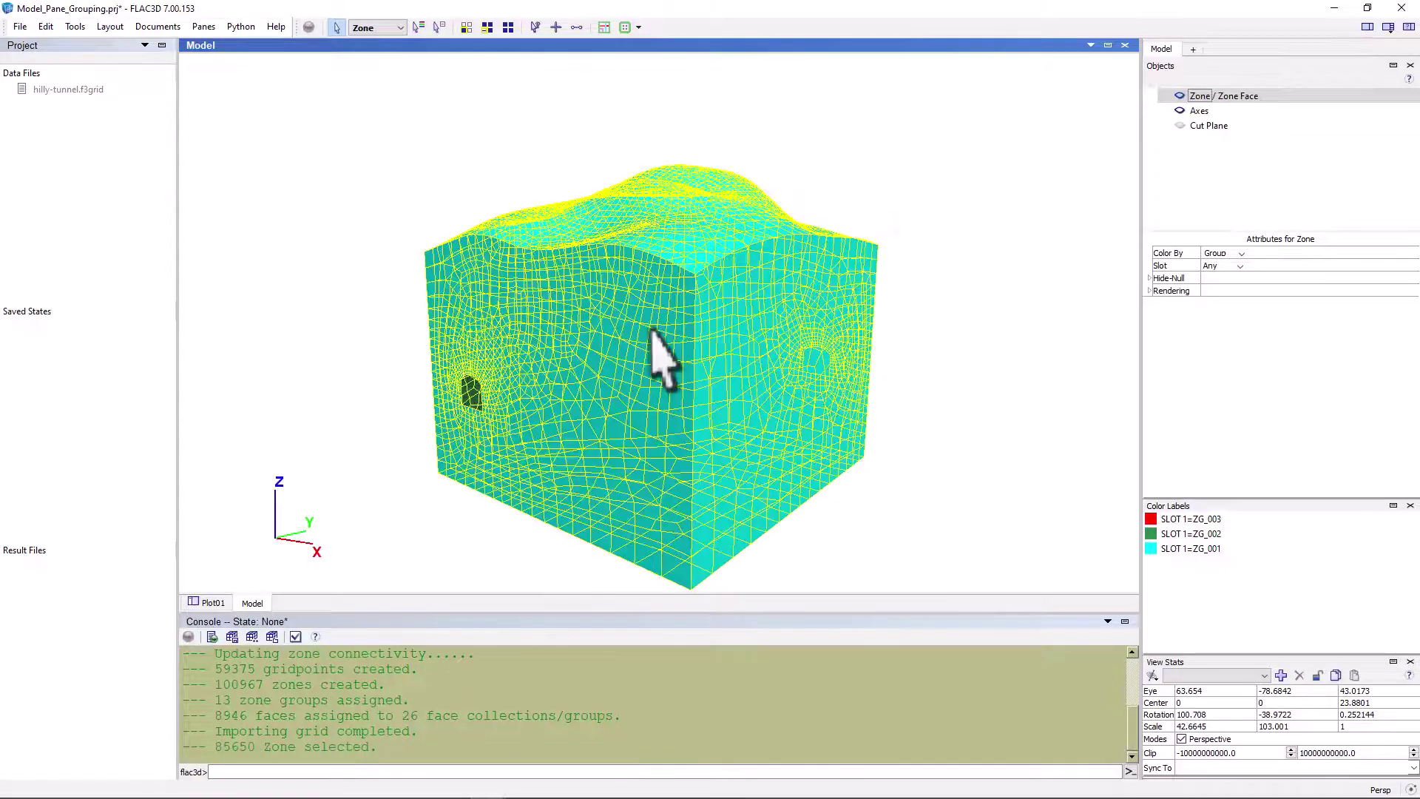
pyautogui.moveTo(660, 349); pyautogui.dragTo(581, 104, button='right')
pyautogui.click(638, 28)
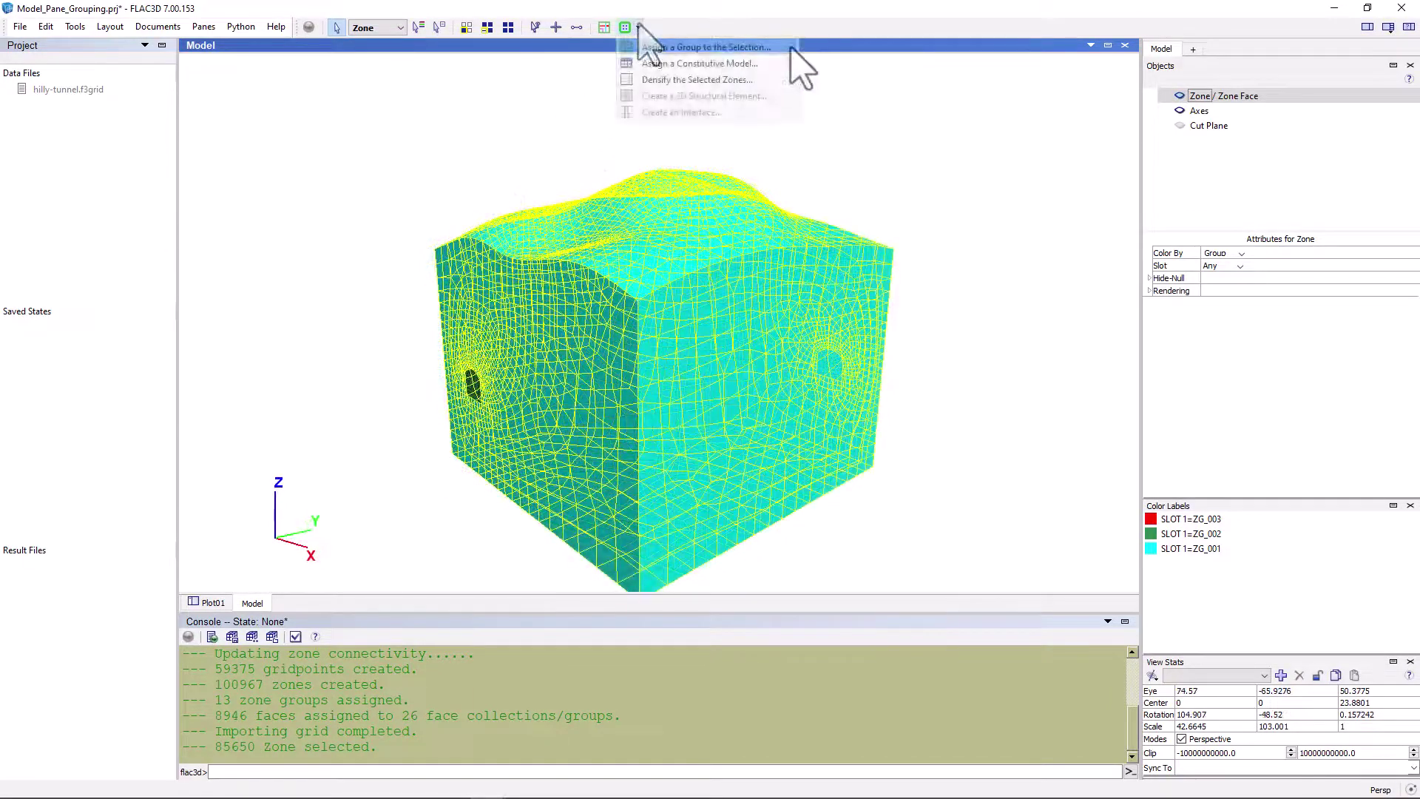
pyautogui.click(786, 51)
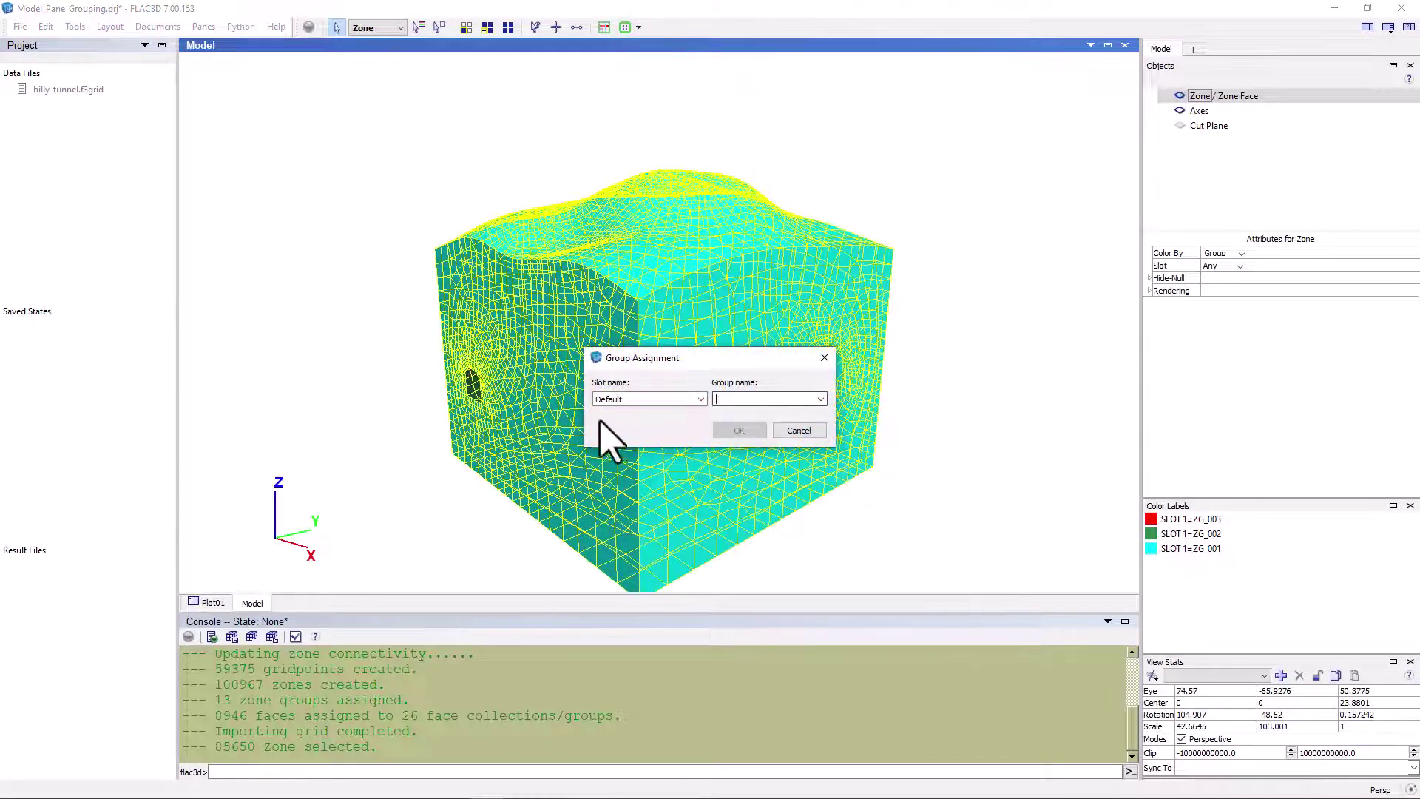
pyautogui.click(701, 400)
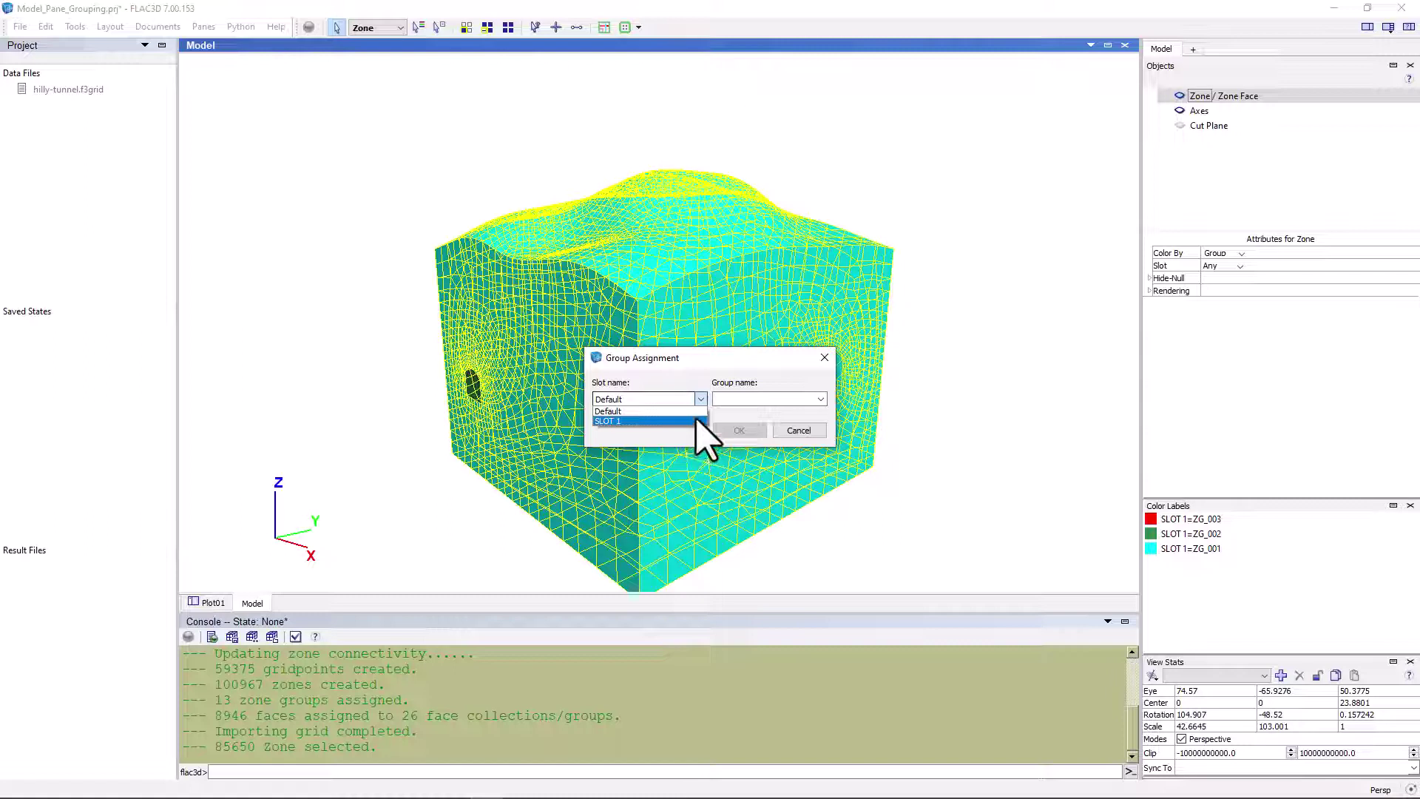
pyautogui.click(695, 427)
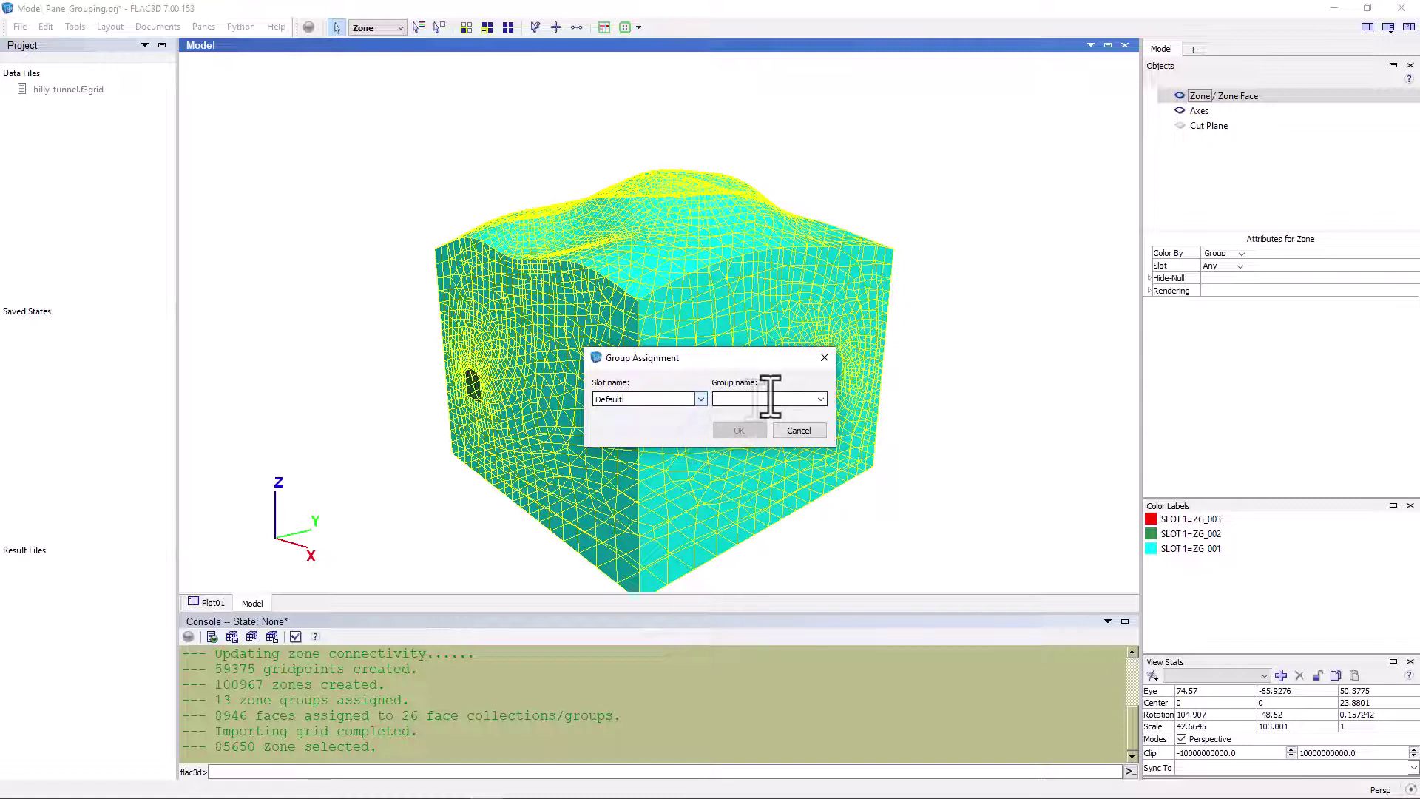
pyautogui.write('Rock')
pyautogui.click(754, 432)
pyautogui.click(984, 437)
# Colour the Rock group light grey.
pyautogui.rightClick(690, 254)
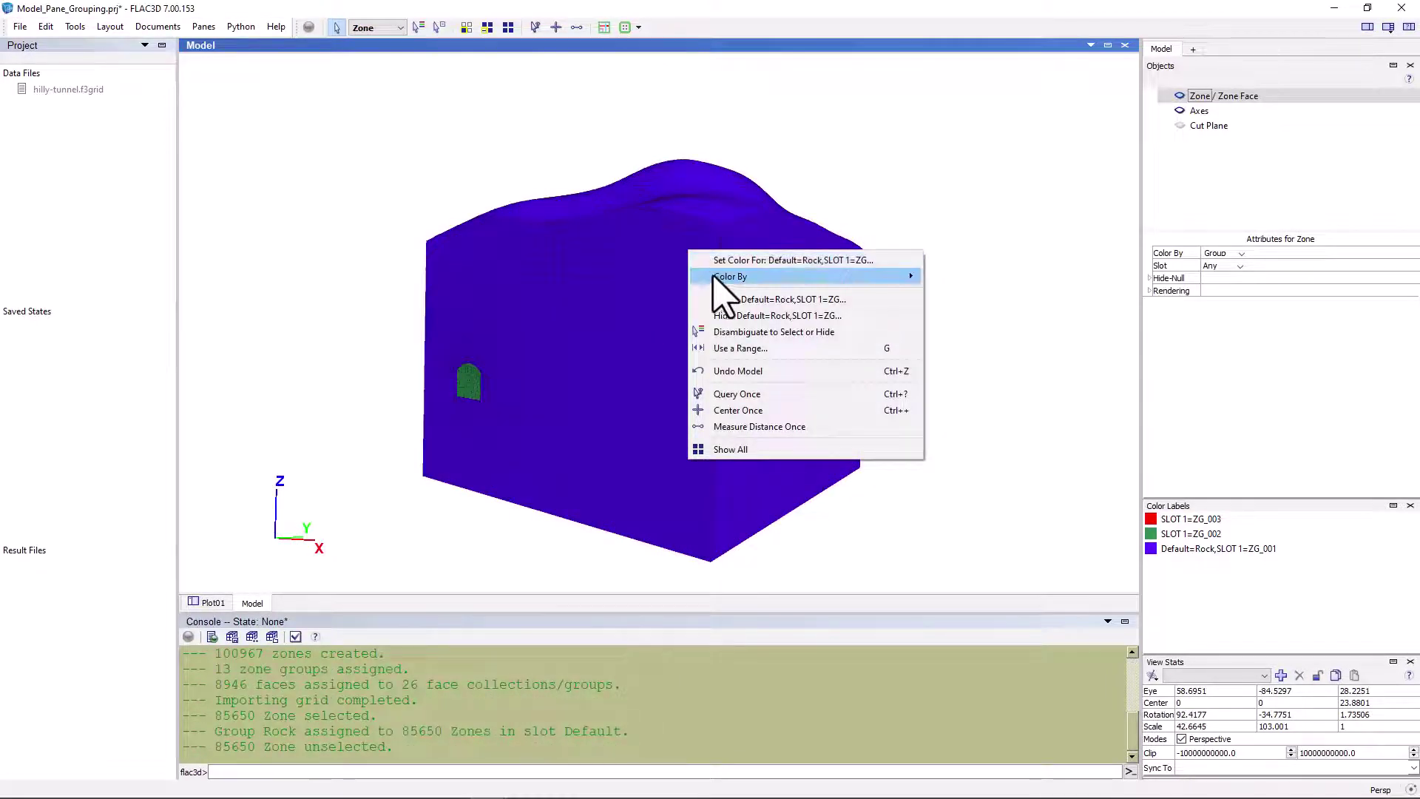
pyautogui.click(860, 261)
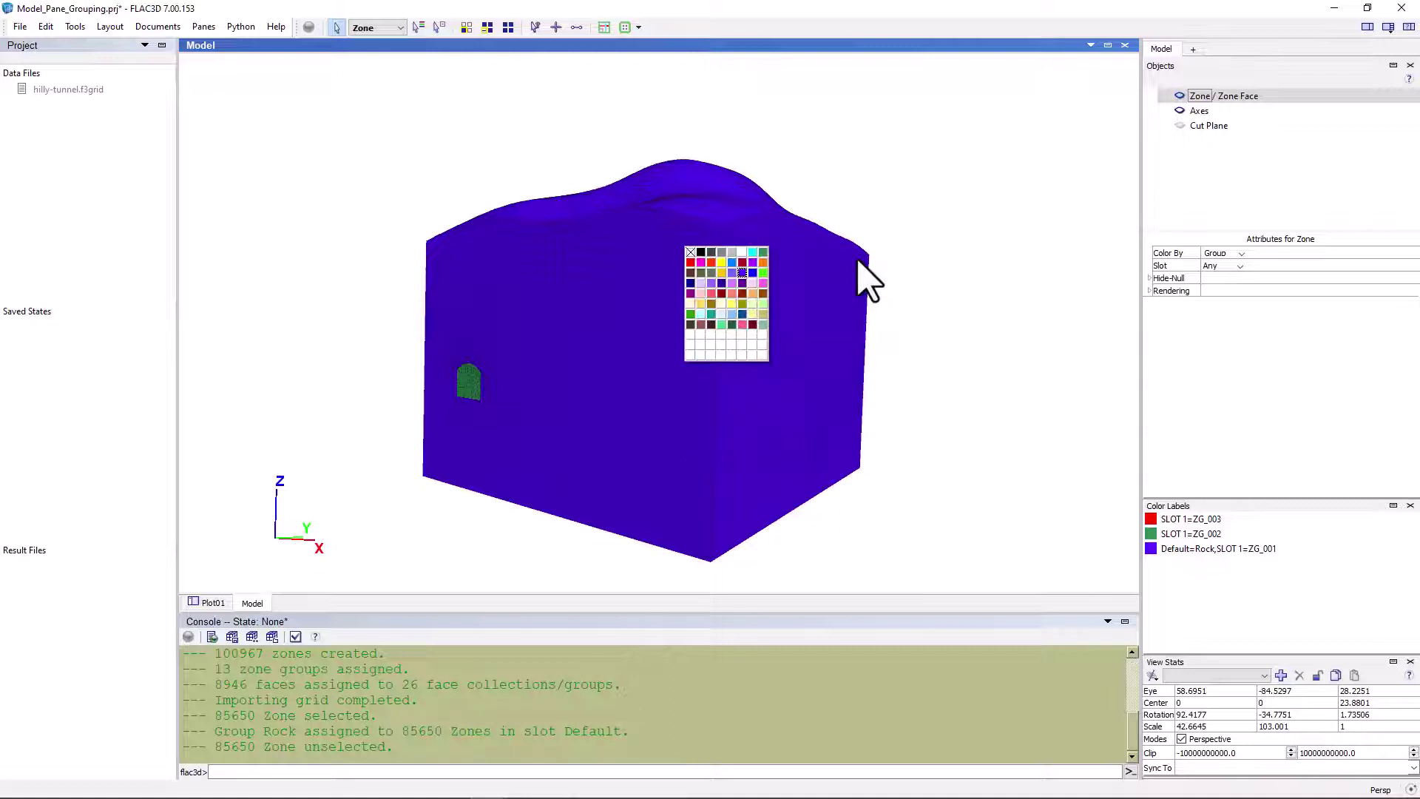
pyautogui.click(733, 252)
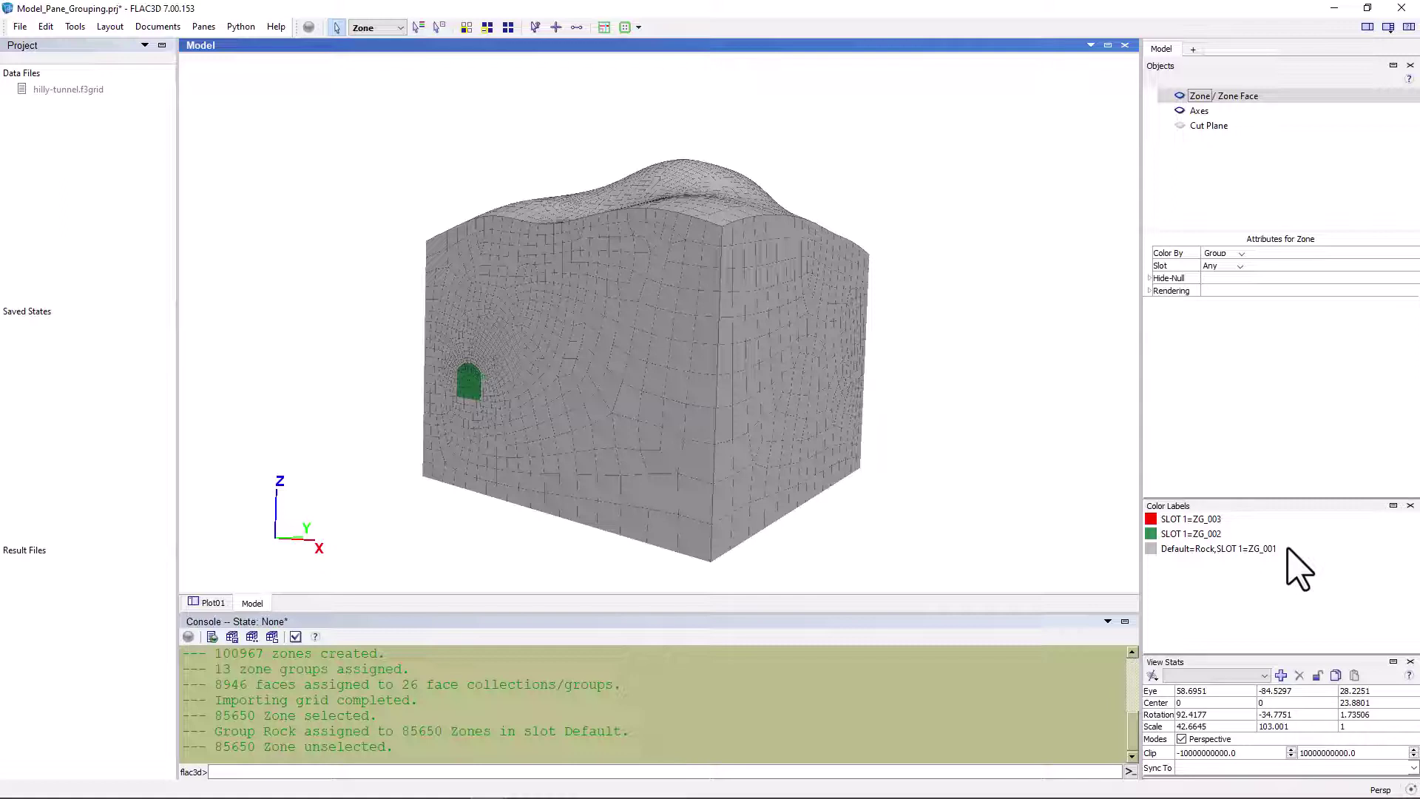
# Hide the grey Rock zones by colour to isolate the tunnel segments, then show all zones again.
pyautogui.moveTo(961, 393); pyautogui.dragTo(545, 51)
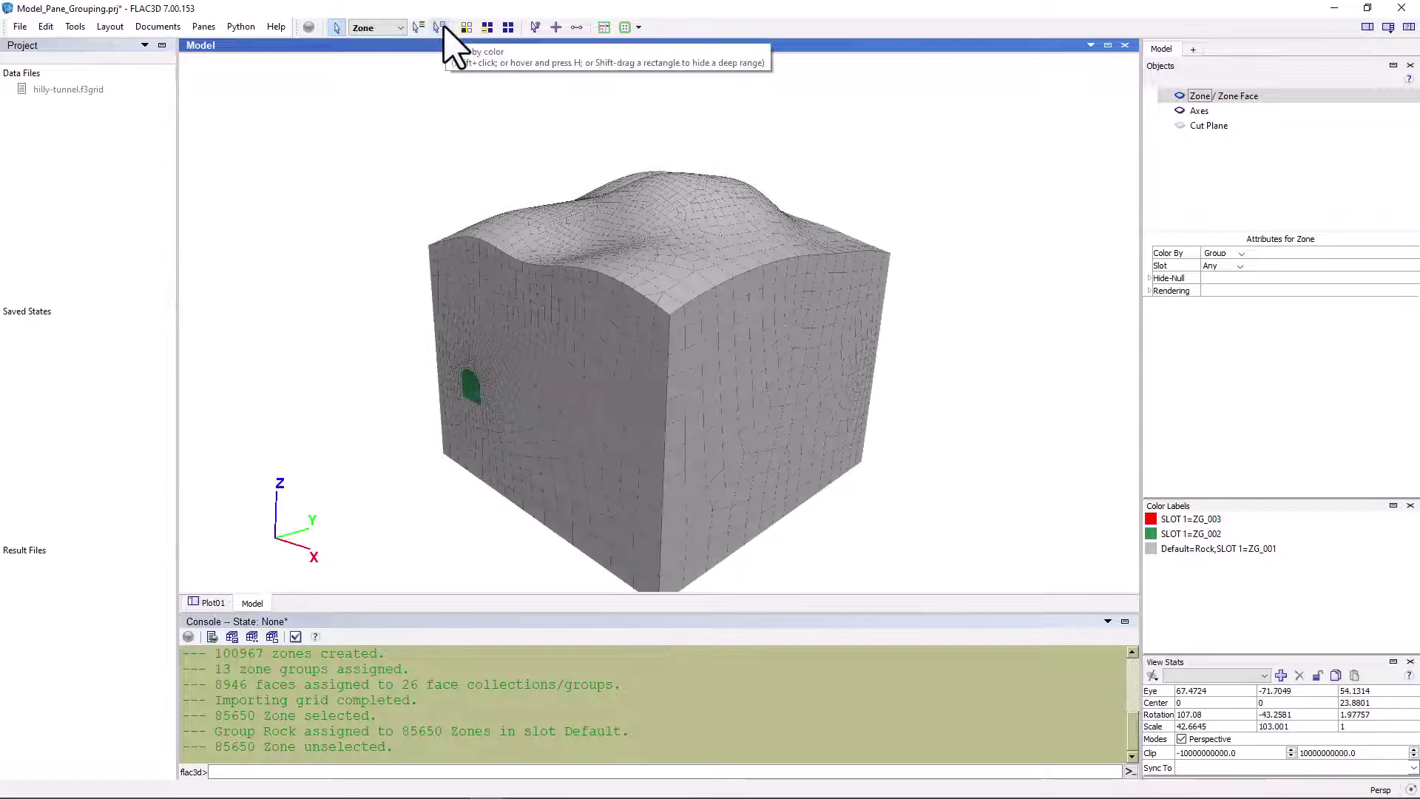
pyautogui.click(441, 28)
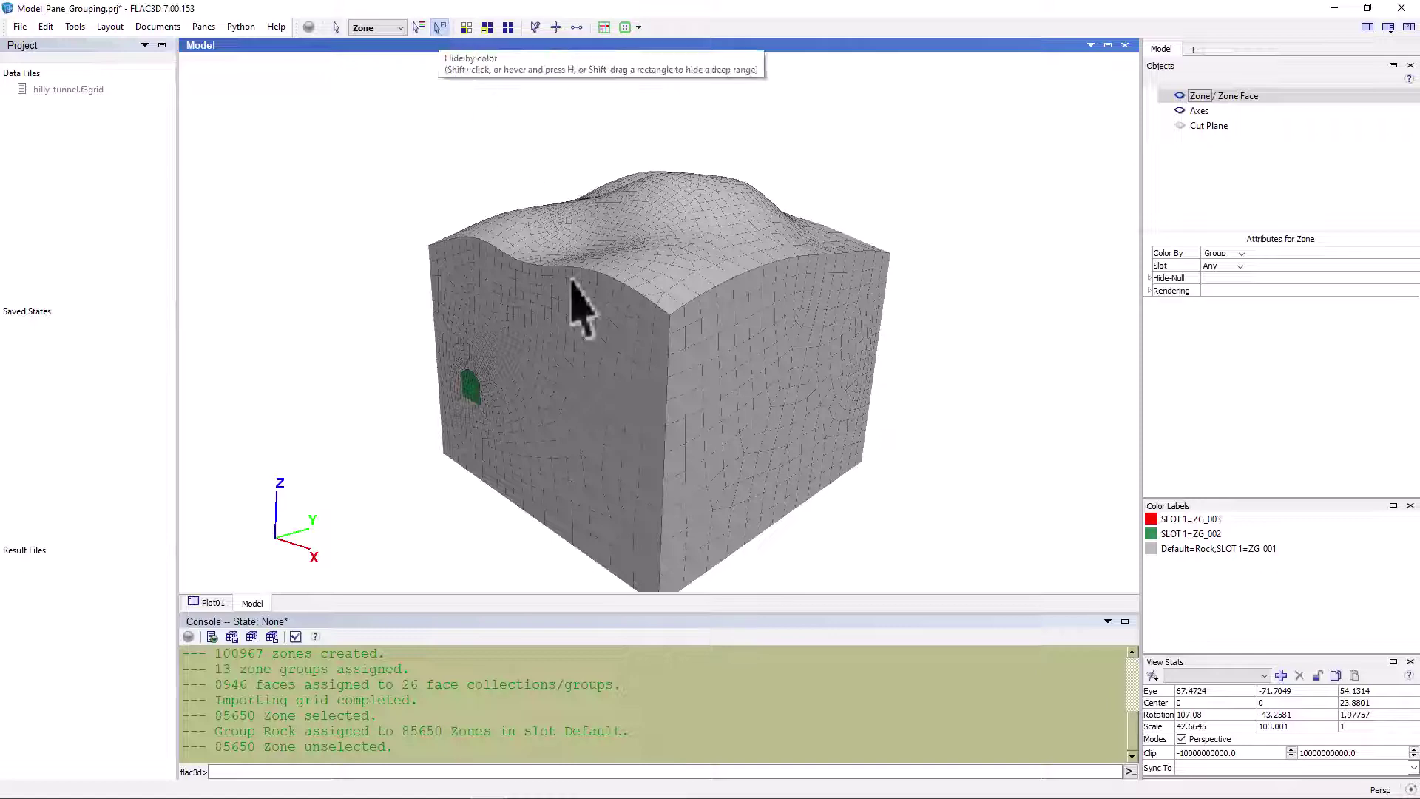
pyautogui.click(629, 360)
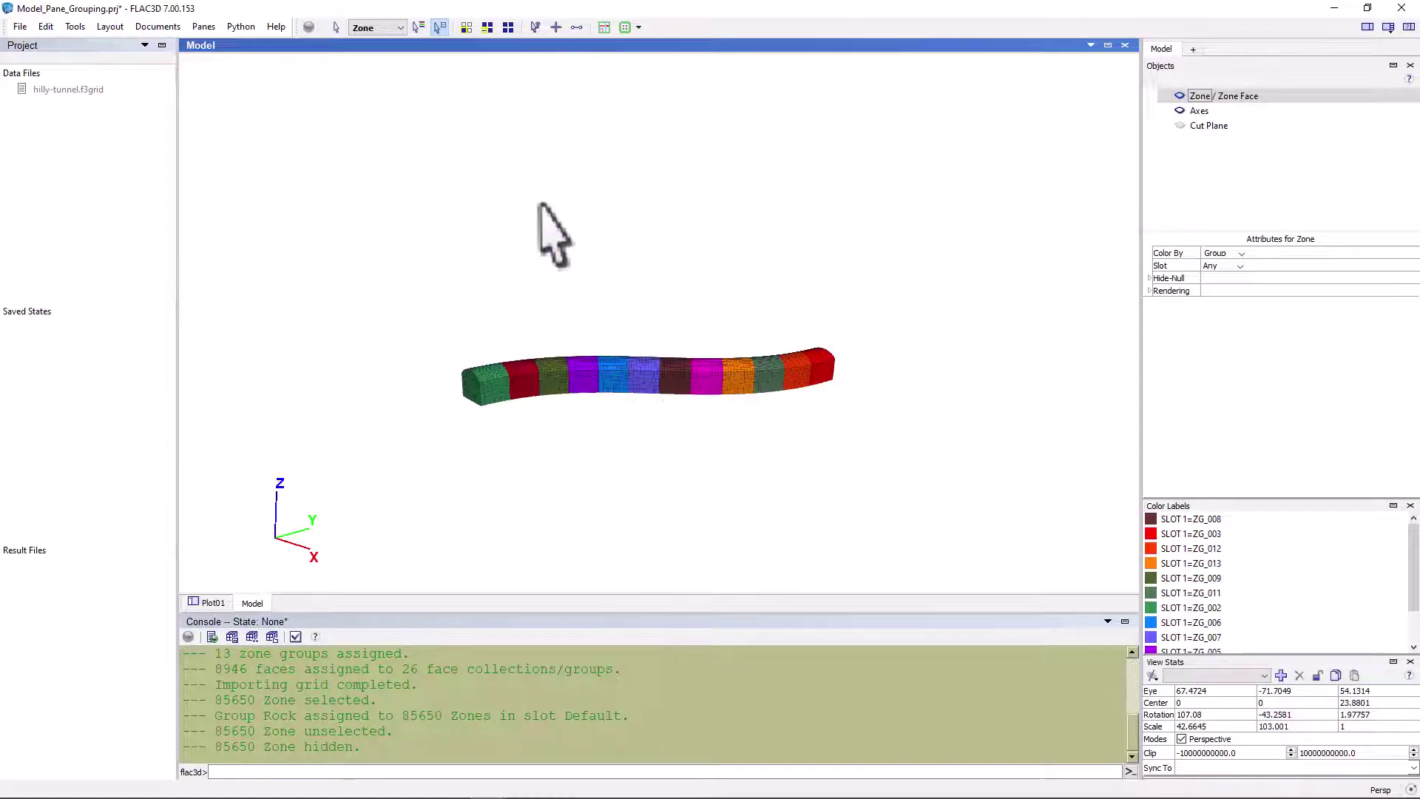
pyautogui.moveTo(539, 165); pyautogui.dragTo(787, 269)
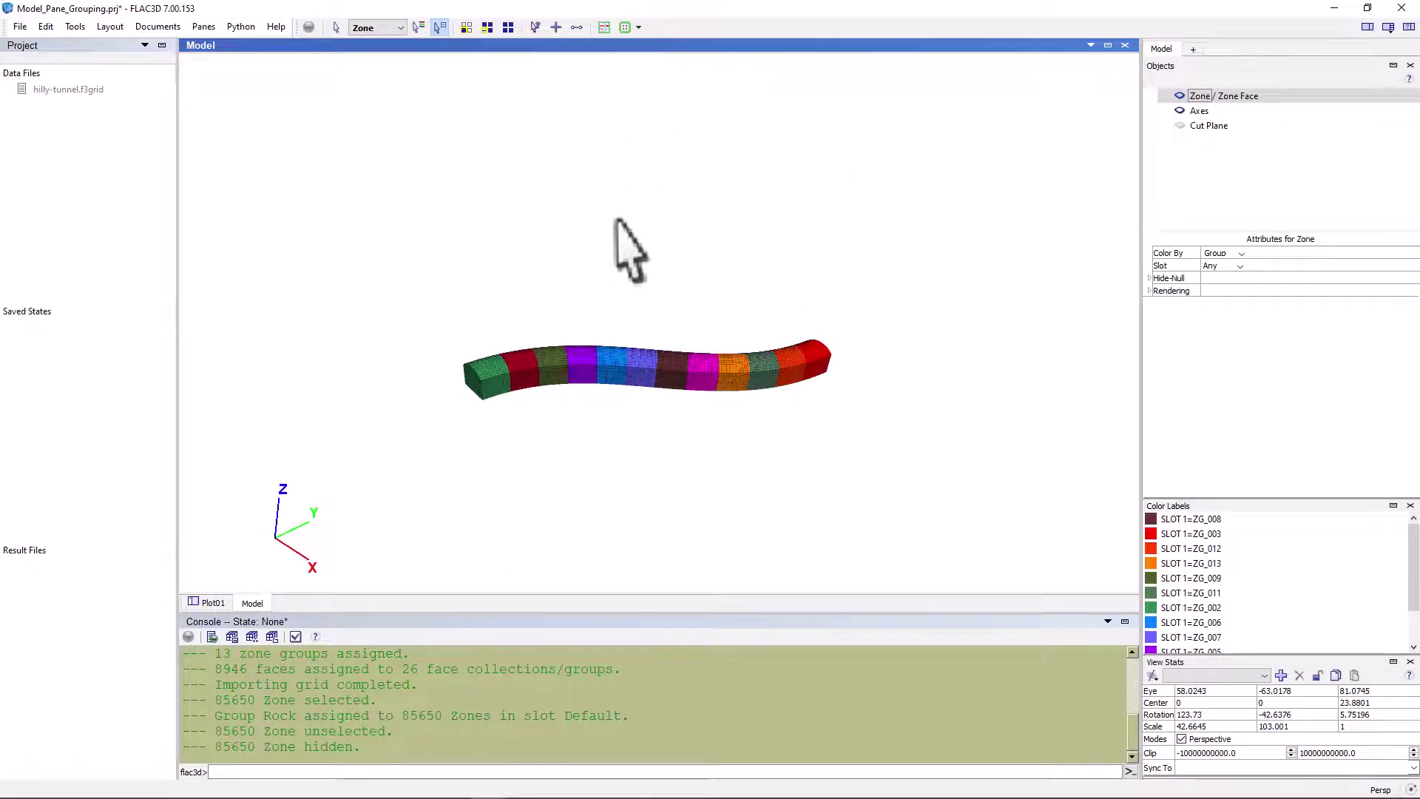
pyautogui.click(508, 28)
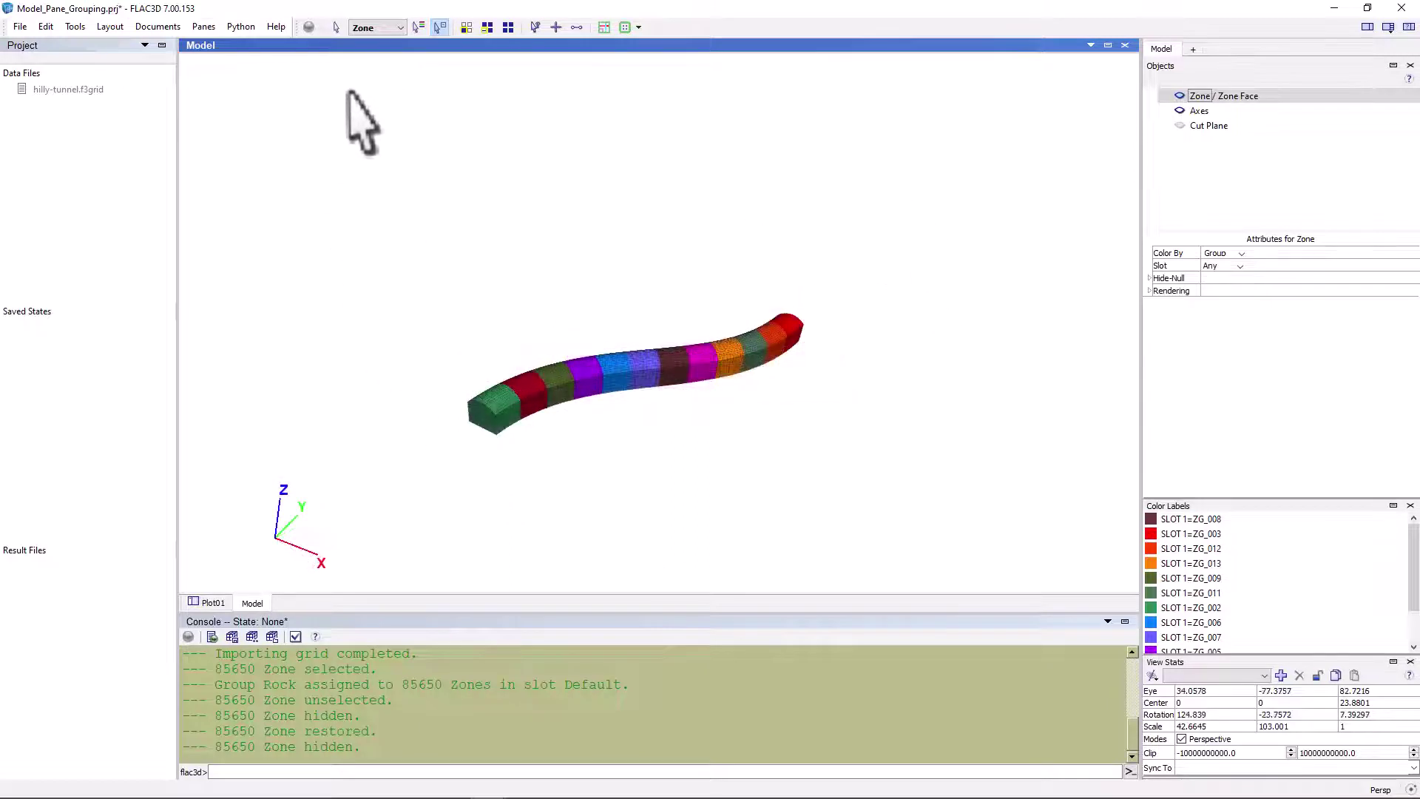
# Assign the end tunnel segment to group cut-1 in slot Tunnel.
pyautogui.click(338, 28)
pyautogui.click(497, 414)
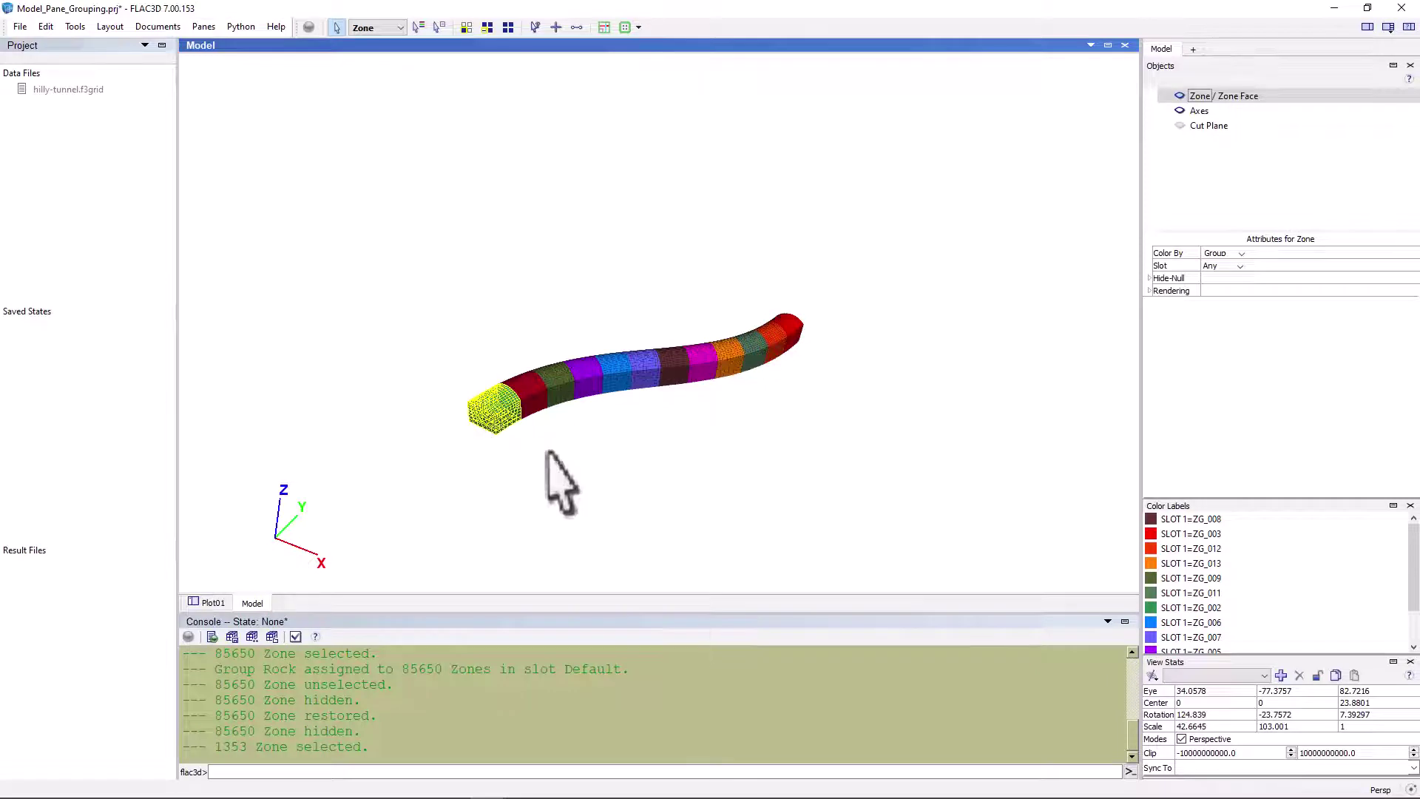
pyautogui.click(638, 28)
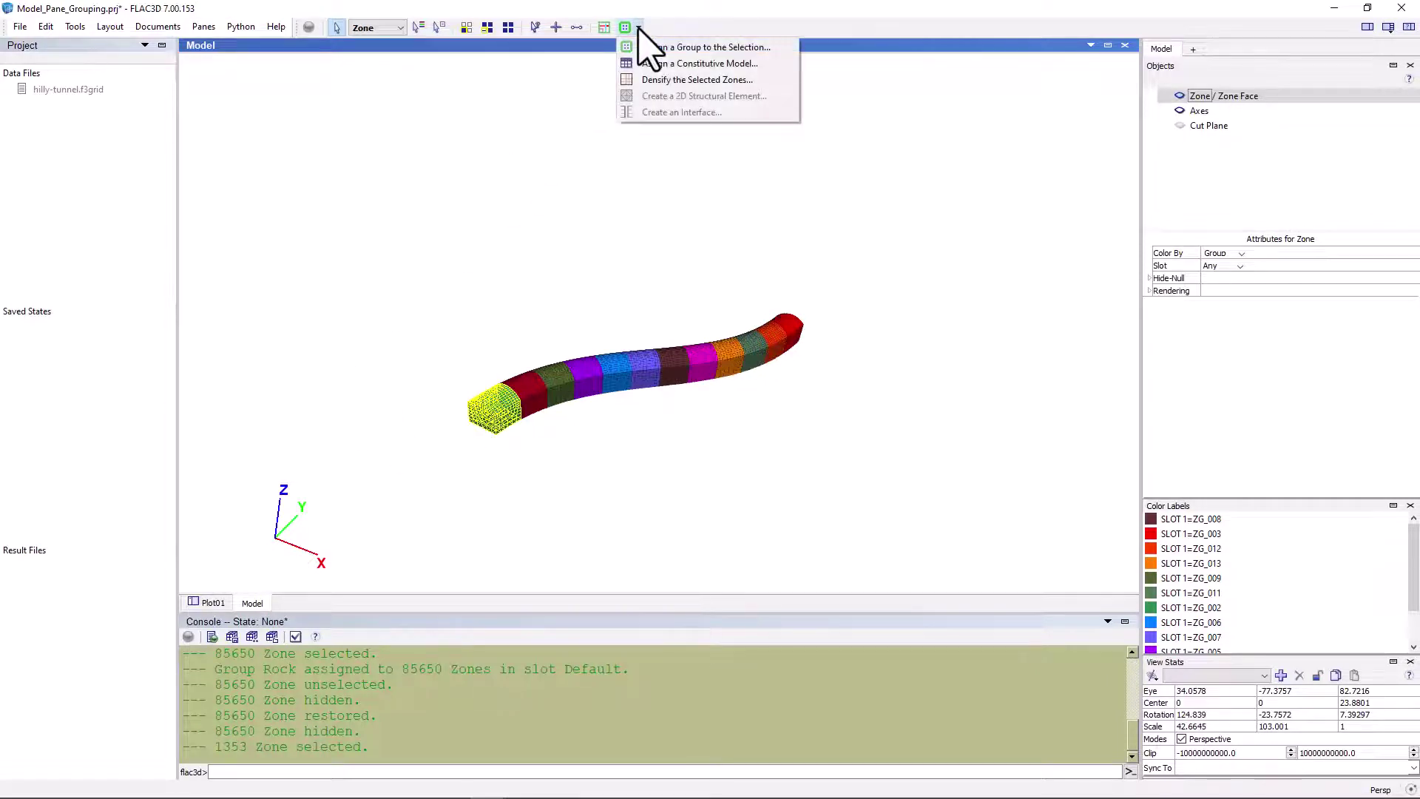
pyautogui.click(785, 47)
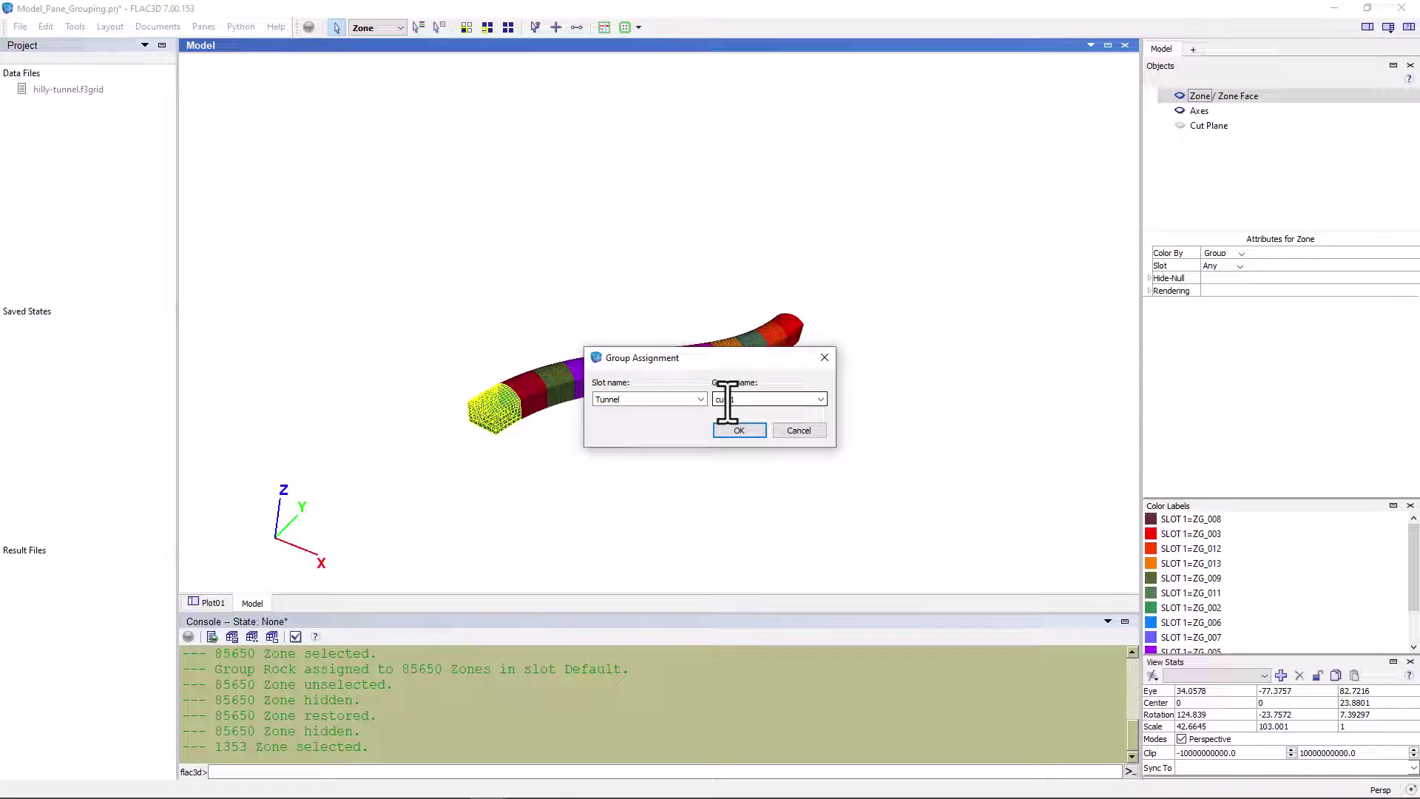
pyautogui.click(735, 432)
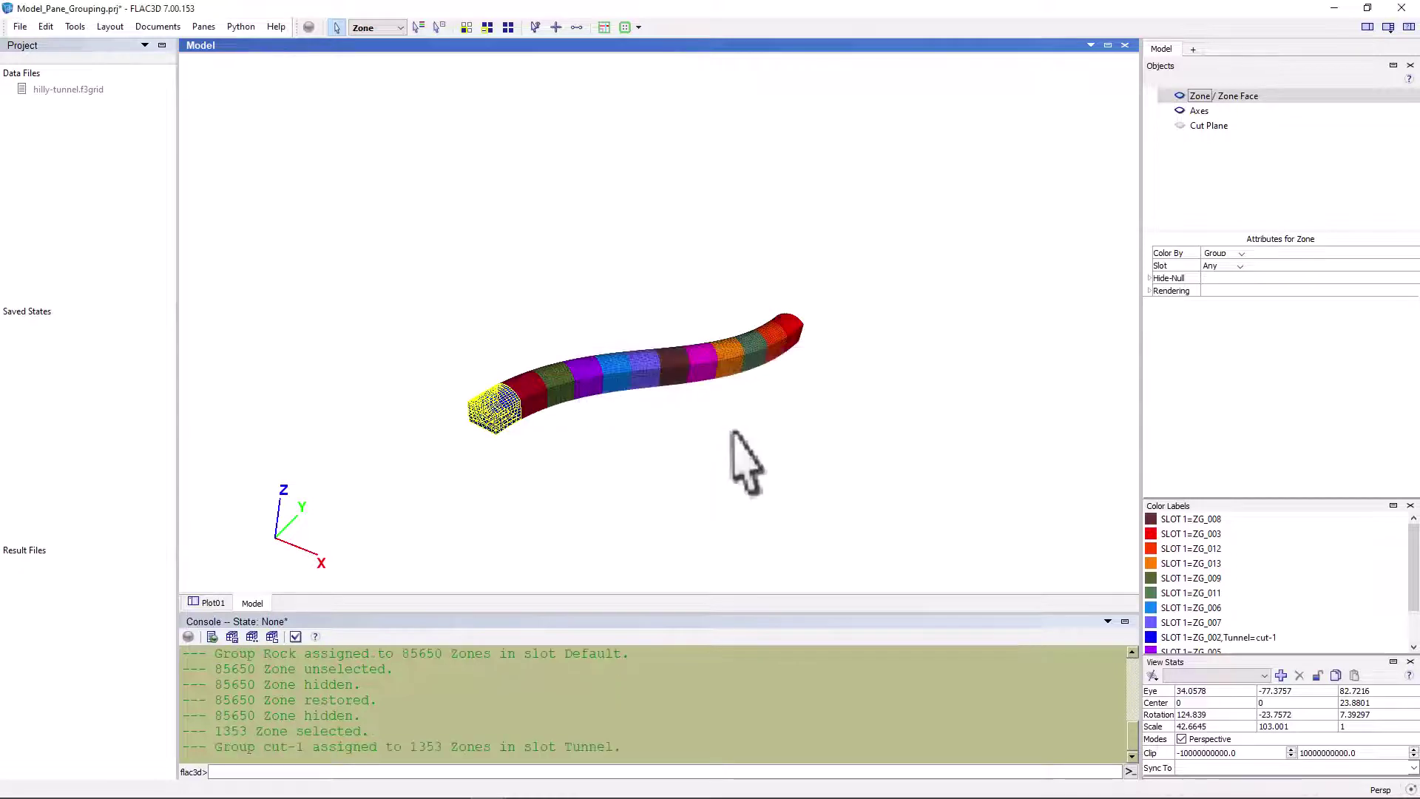
# Assign the second tunnel section to group cut-2 in slot Tunnel.
pyautogui.click(529, 396)
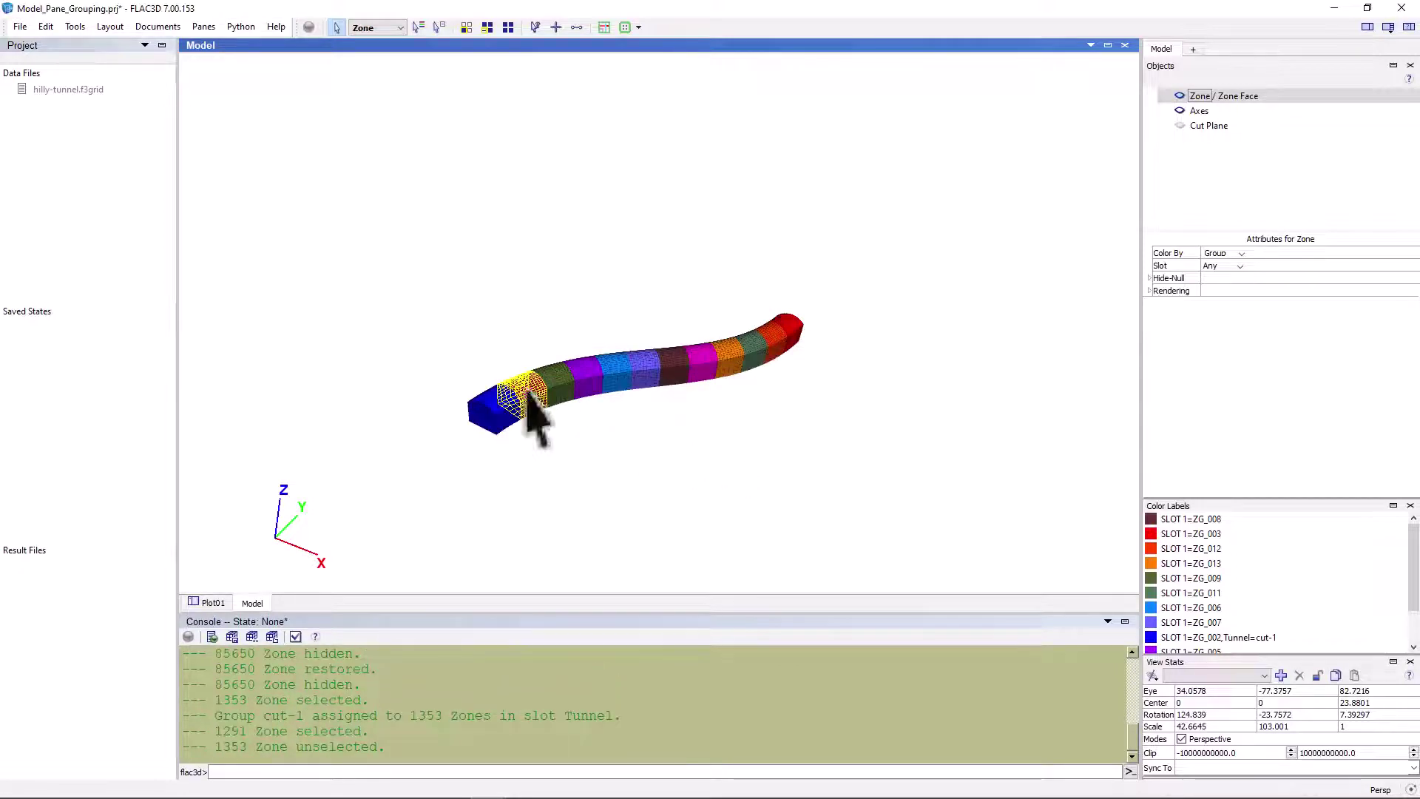
pyautogui.click(638, 28)
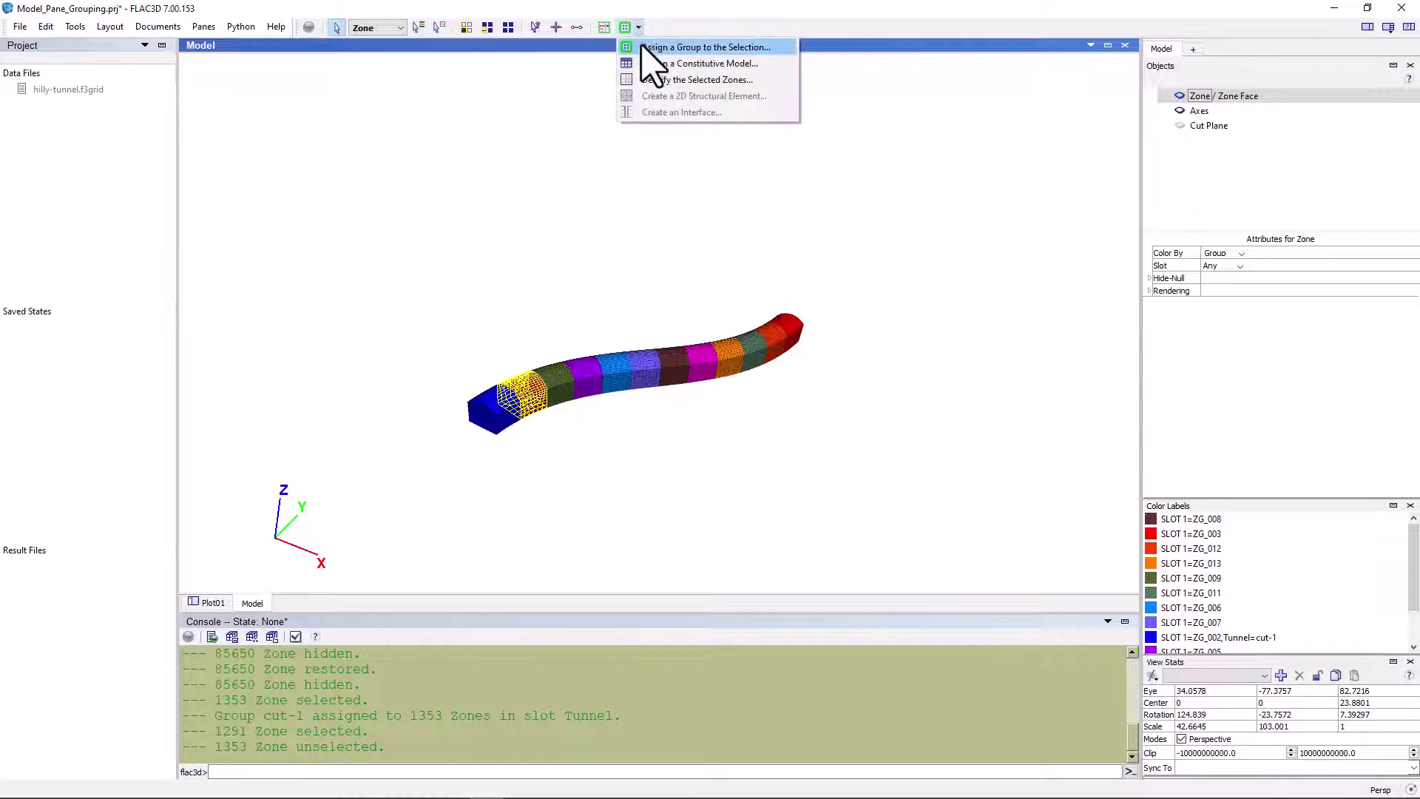
pyautogui.click(644, 46)
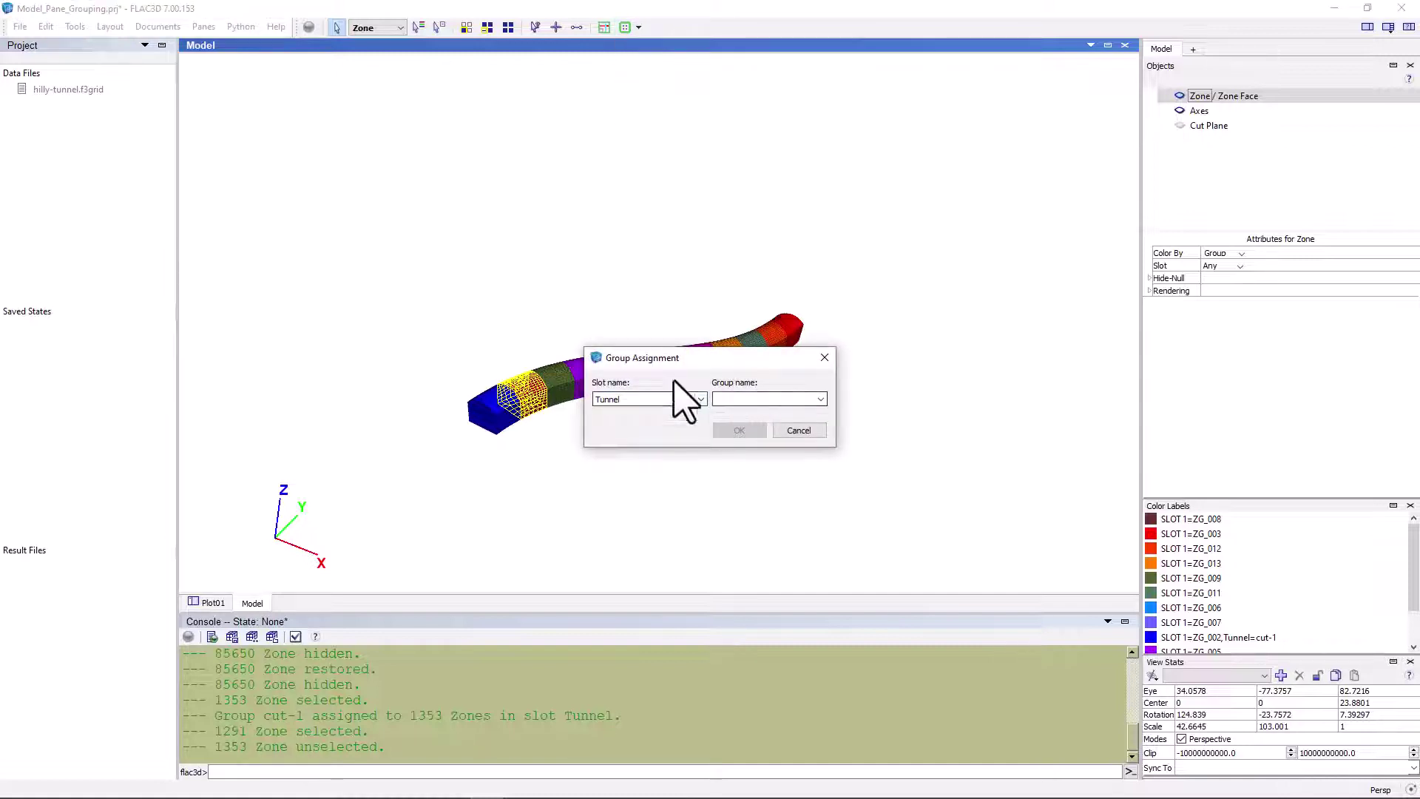
pyautogui.click(745, 399)
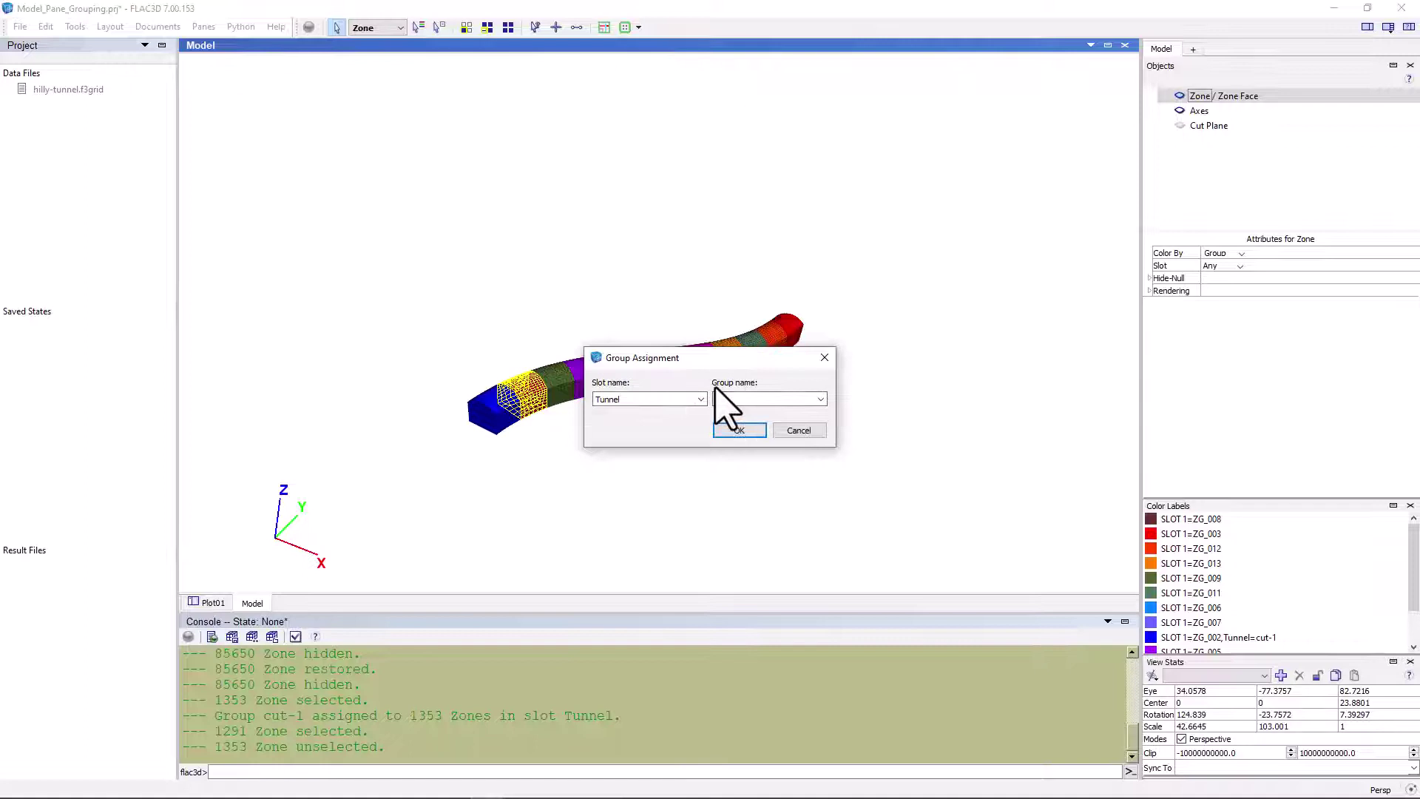
pyautogui.click(750, 430)
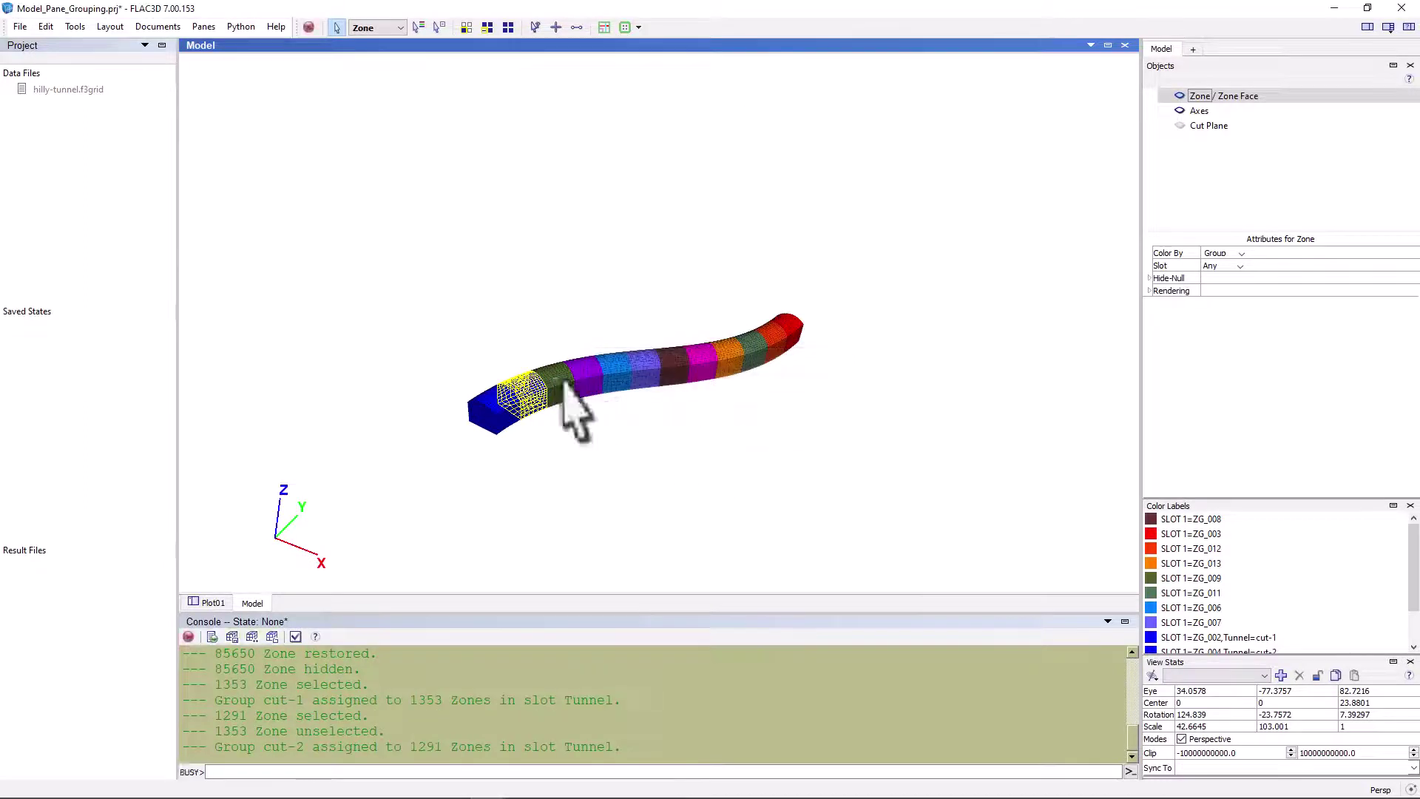
# Recolour the end tunnel section light lavender.
pyautogui.click(570, 401)
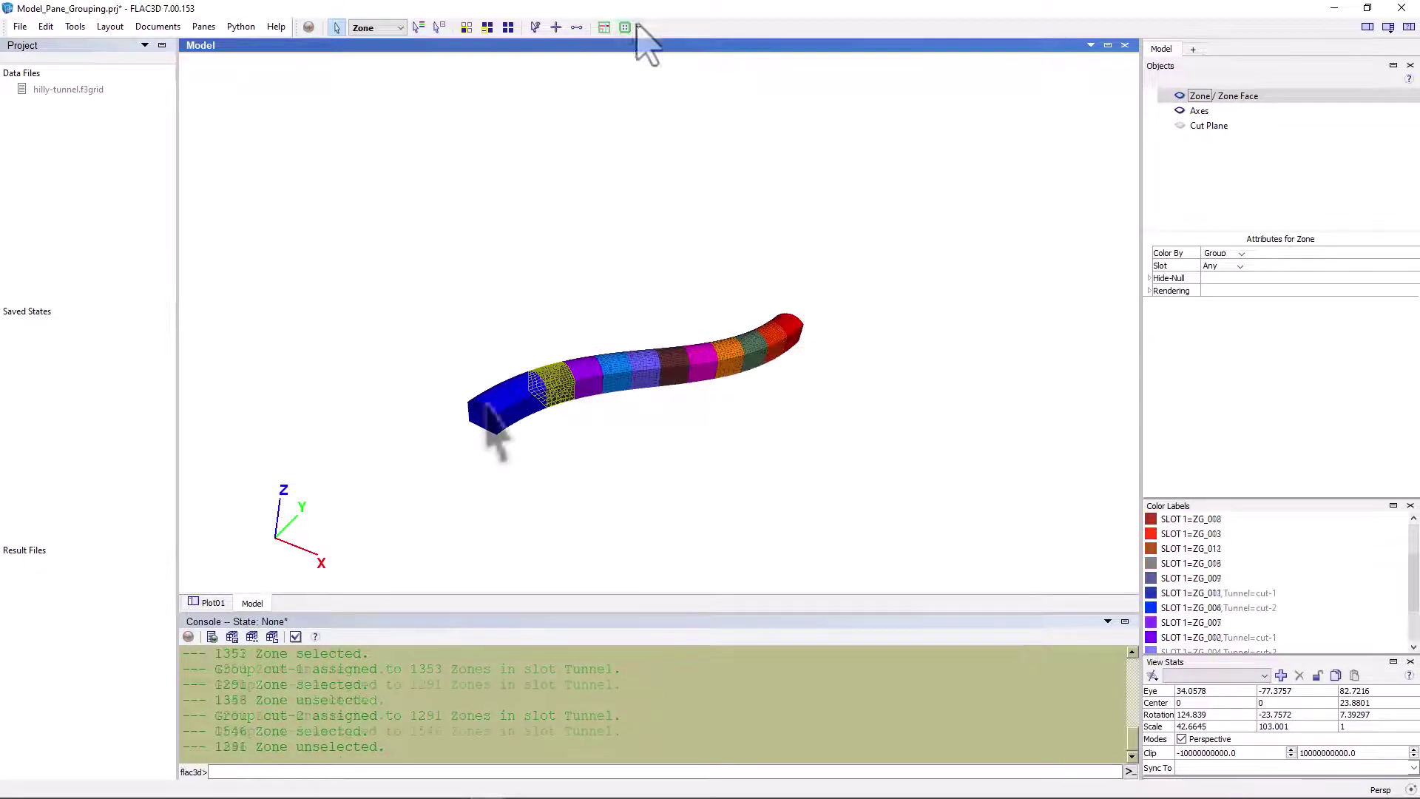
pyautogui.click(489, 411)
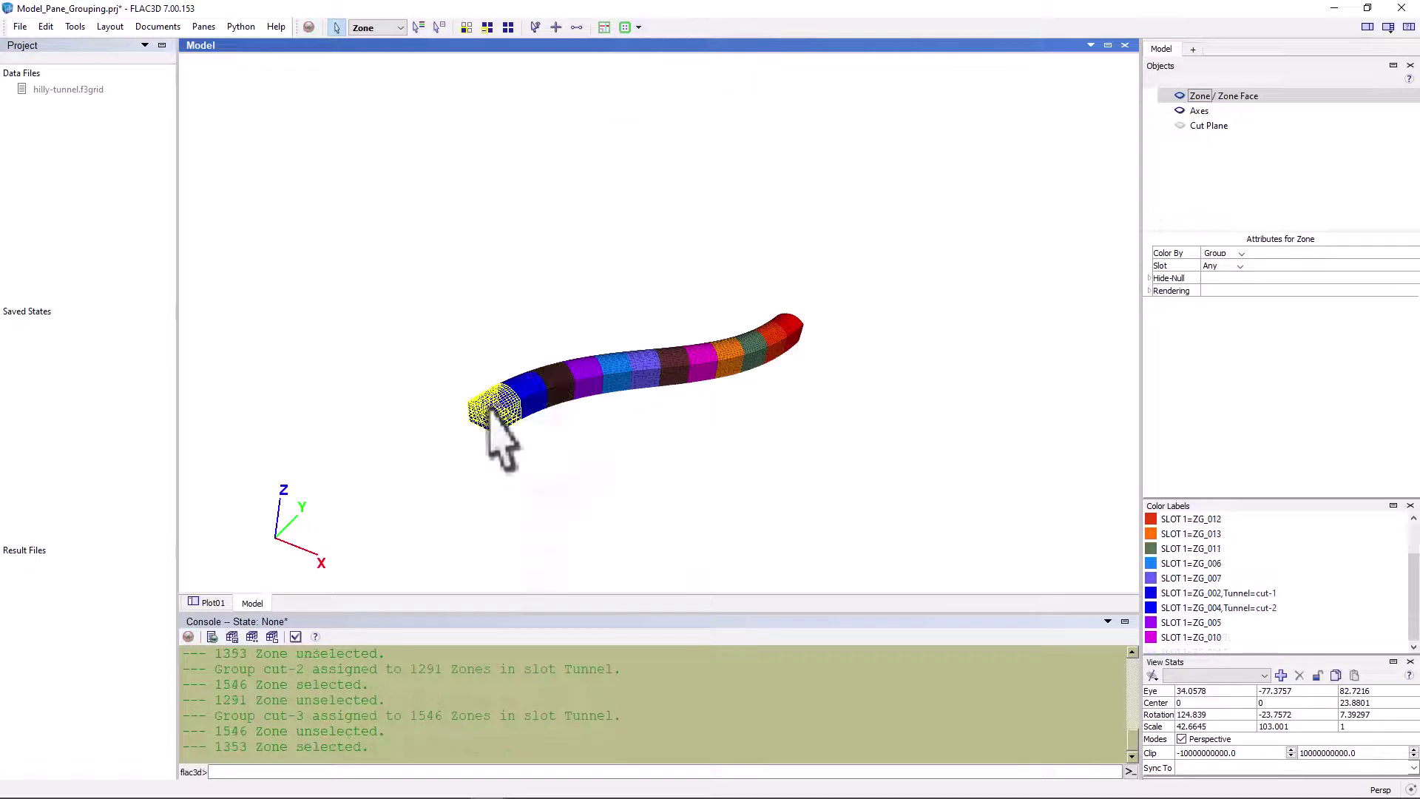
pyautogui.rightClick(489, 412)
pyautogui.click(681, 417)
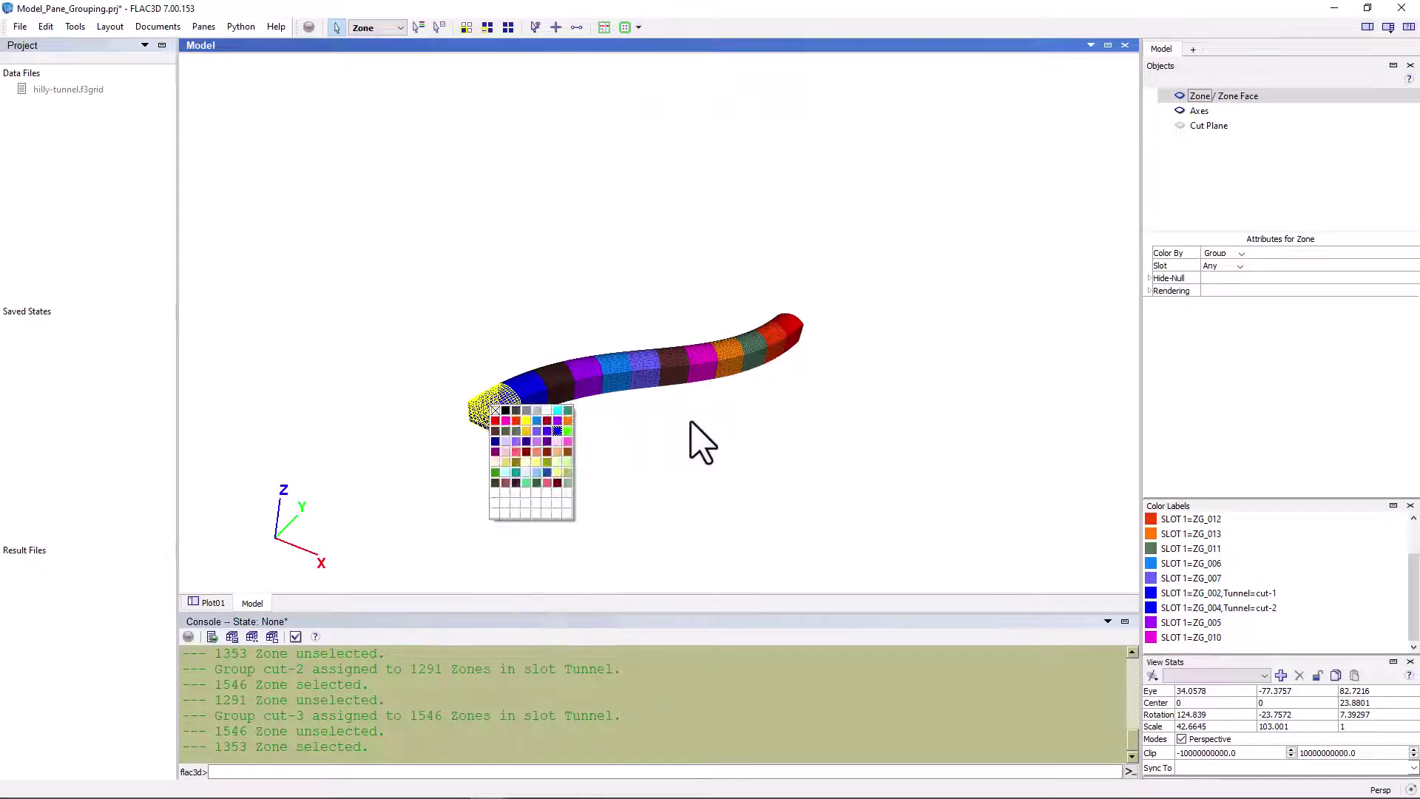
pyautogui.click(506, 441)
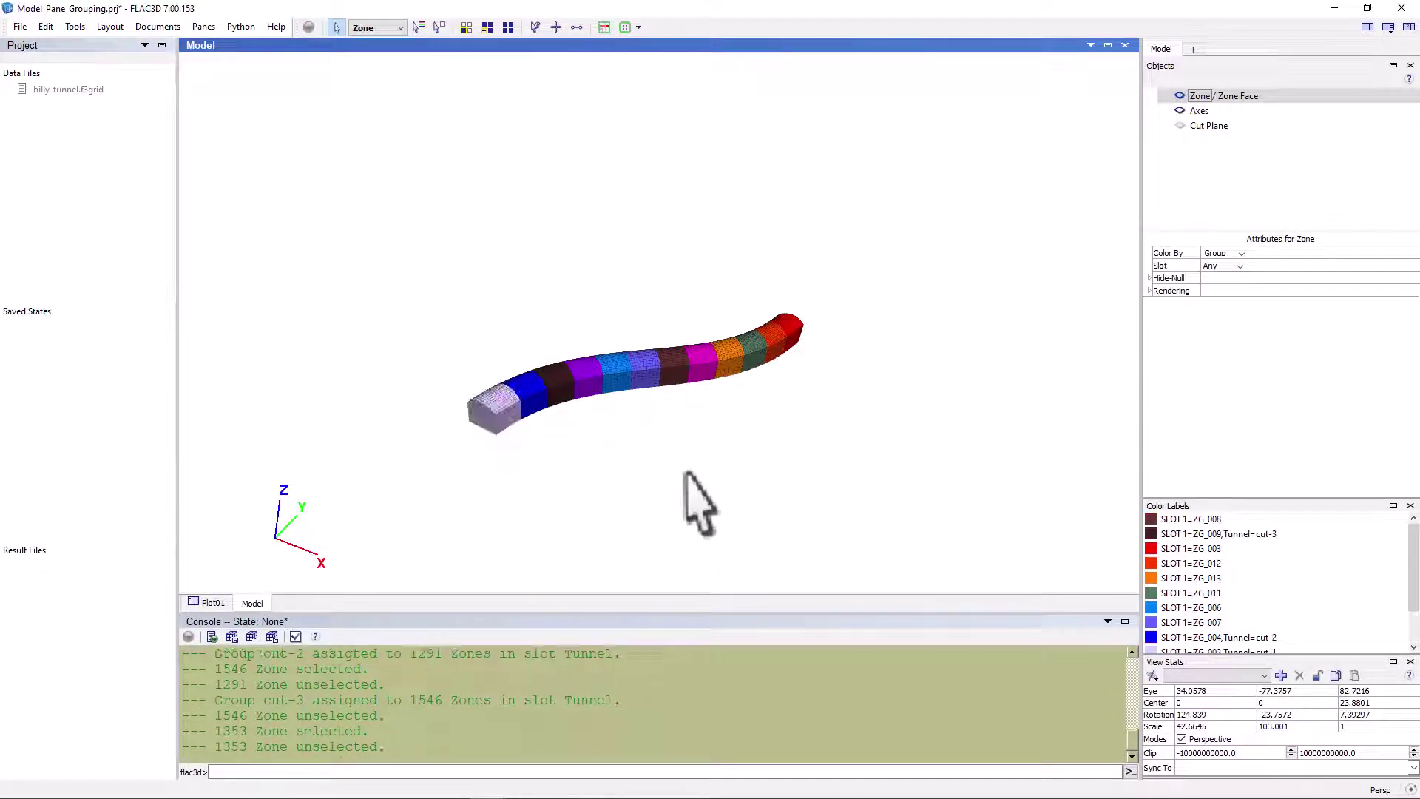
# Recolour the cut-3 tunnel section magenta.
pyautogui.rightClick(557, 379)
pyautogui.click(550, 374)
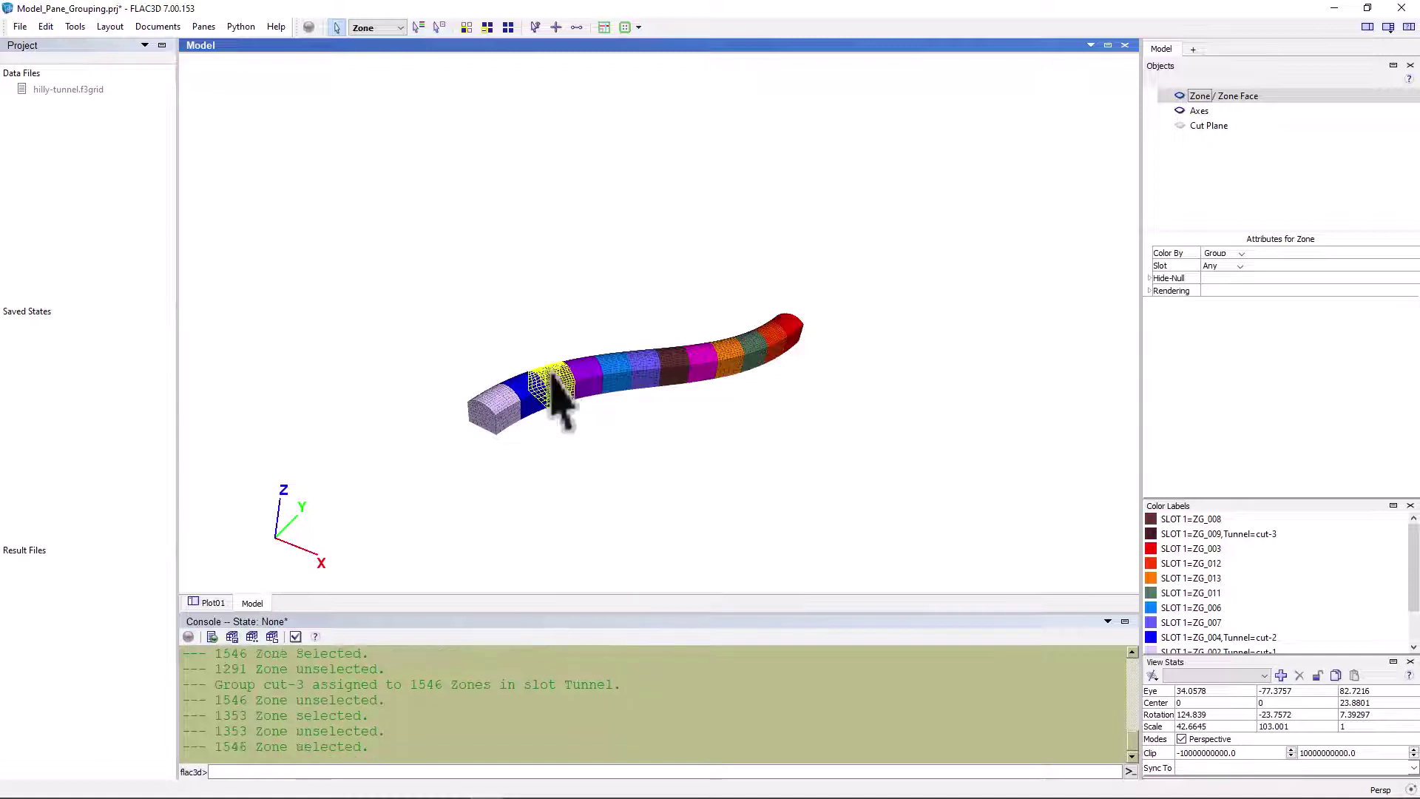
pyautogui.rightClick(555, 381)
pyautogui.click(659, 395)
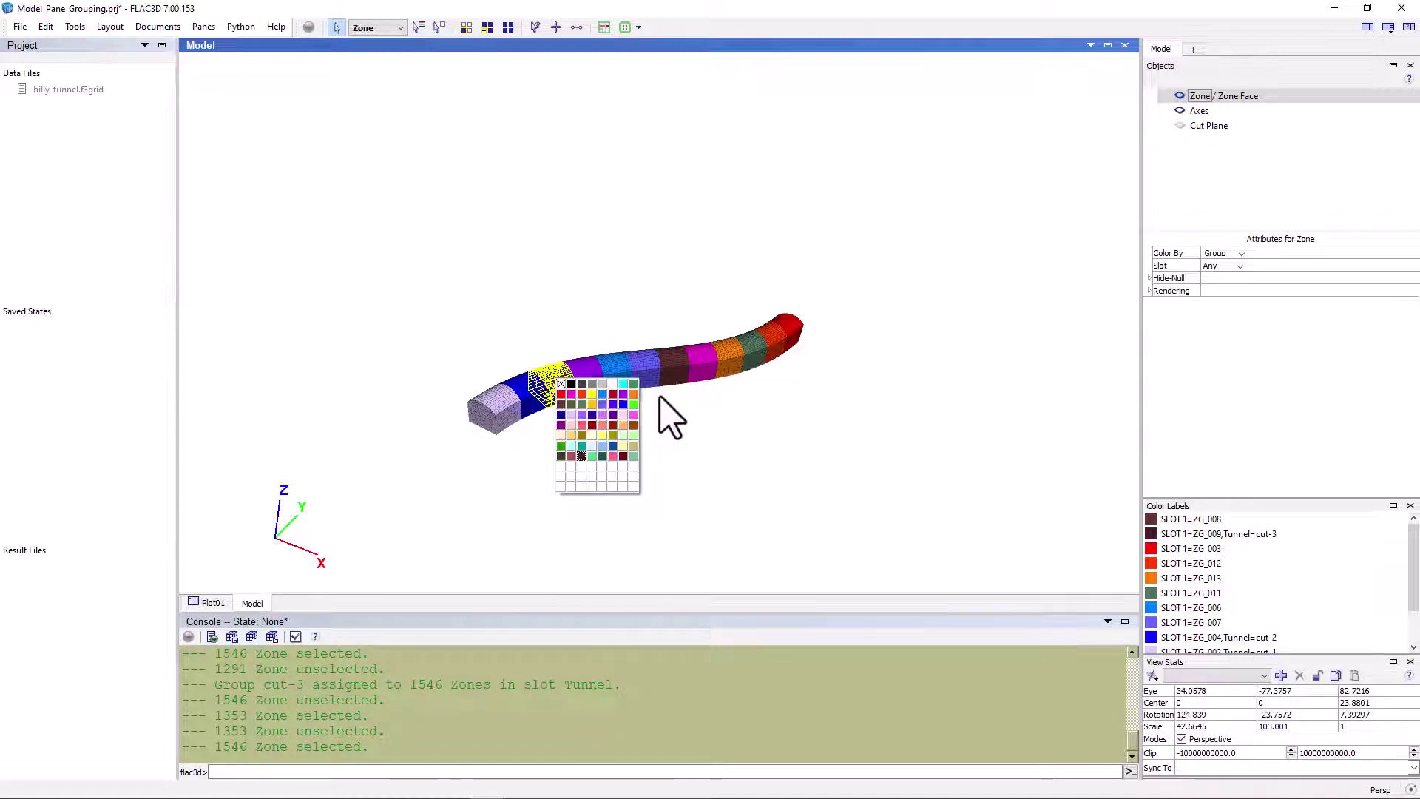
pyautogui.click(576, 399)
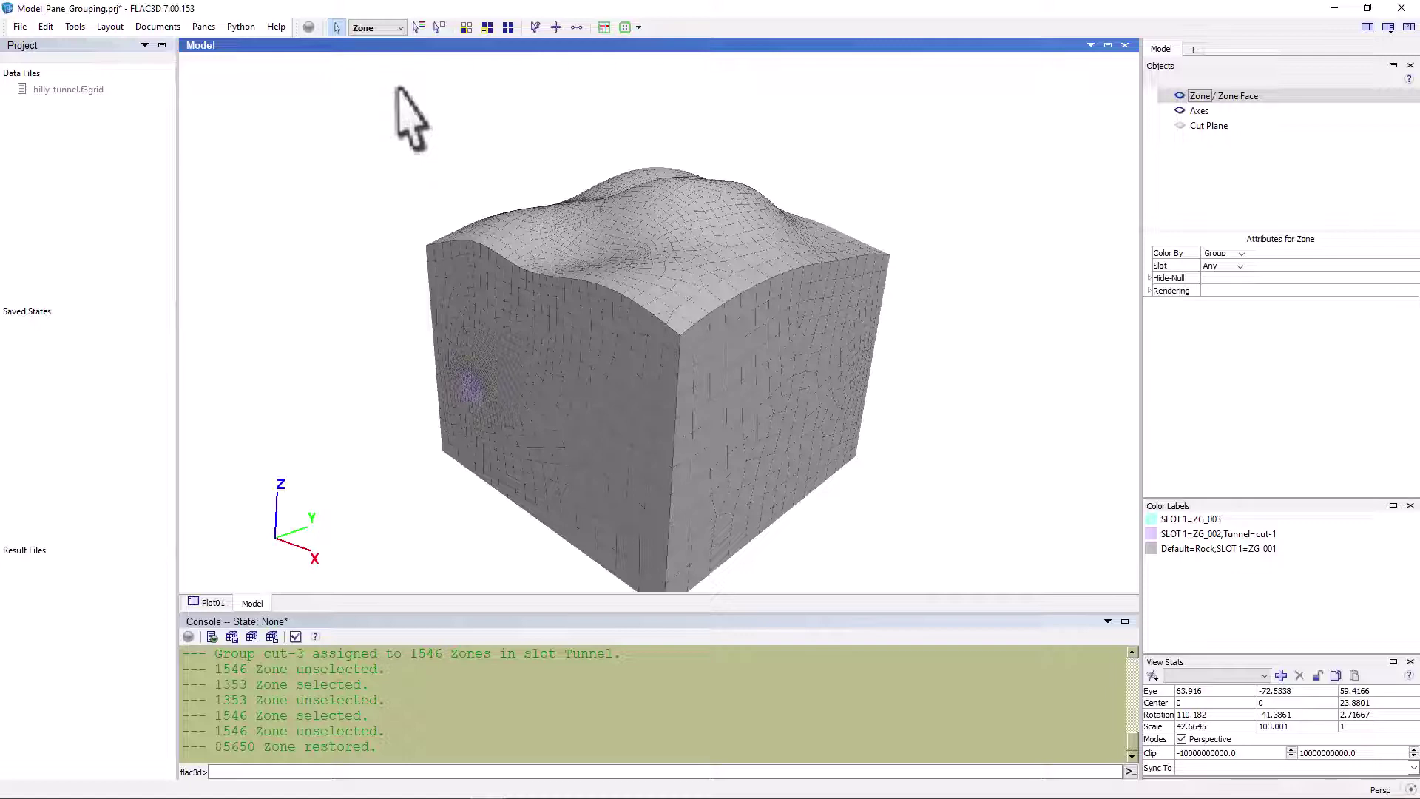
# Switch the selection type to Zone Face and orbit to inspect face groups EF_001–EF_003.
pyautogui.click(398, 28)
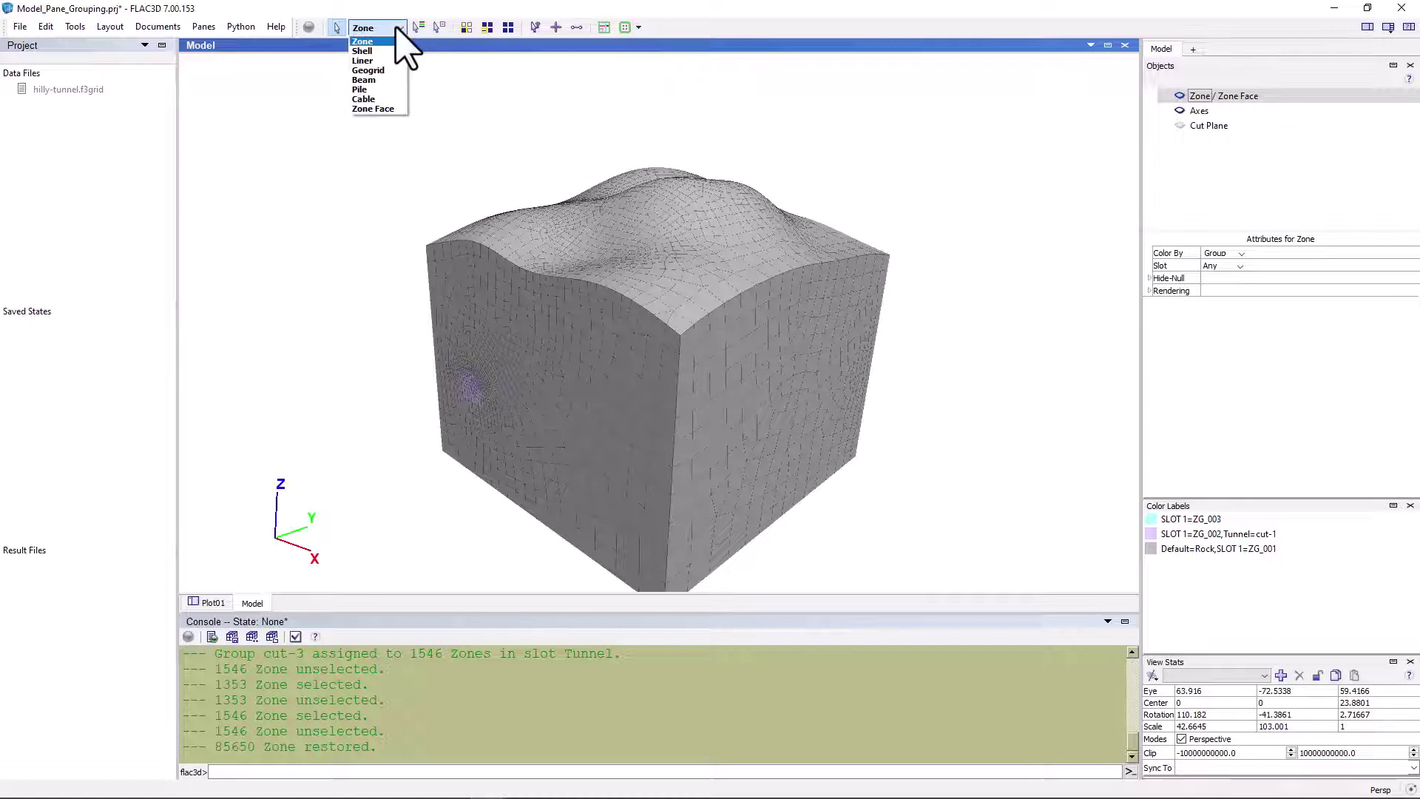
pyautogui.click(374, 109)
pyautogui.moveTo(306, 248); pyautogui.dragTo(286, 175)
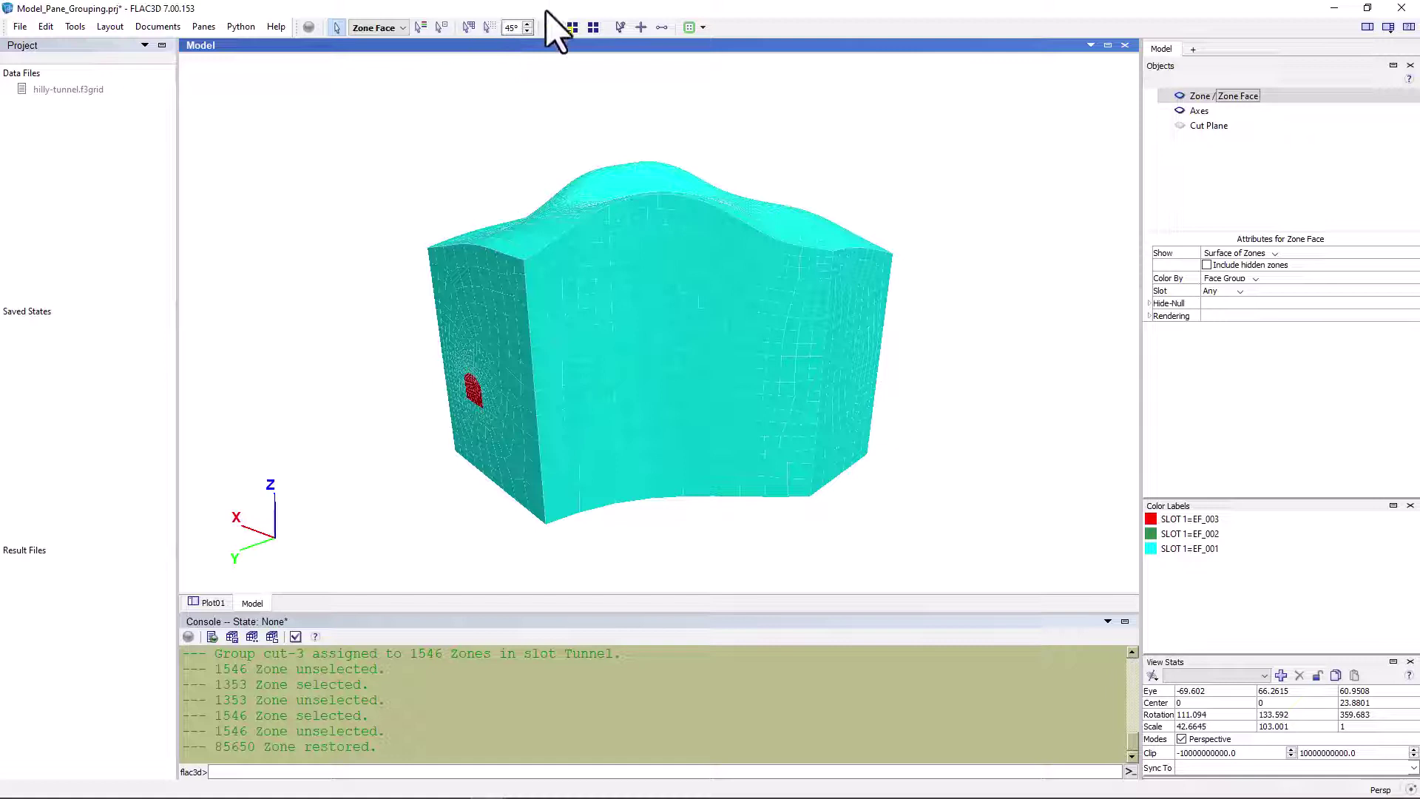
pyautogui.moveTo(634, 180); pyautogui.dragTo(659, 222)
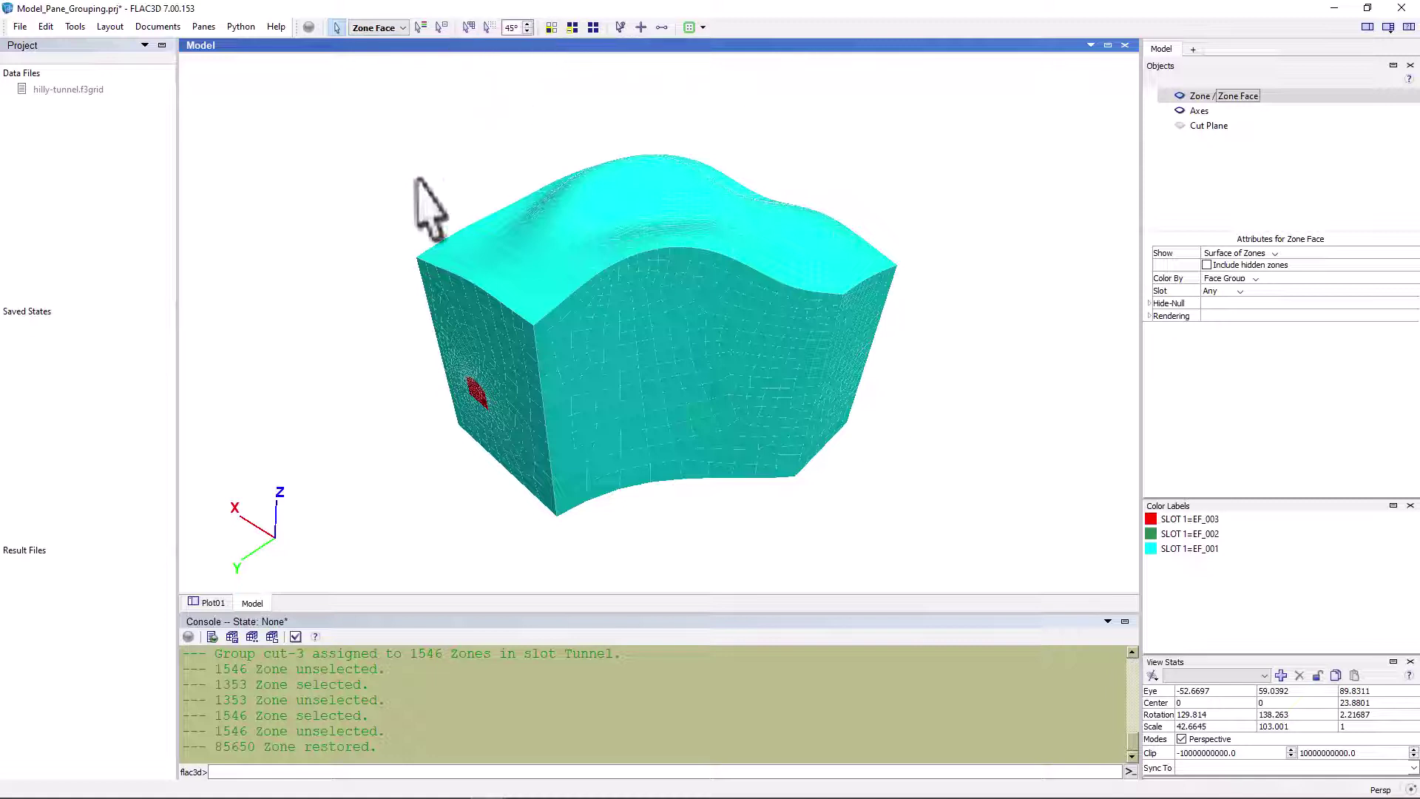
pyautogui.moveTo(384, 197); pyautogui.dragTo(409, 141)
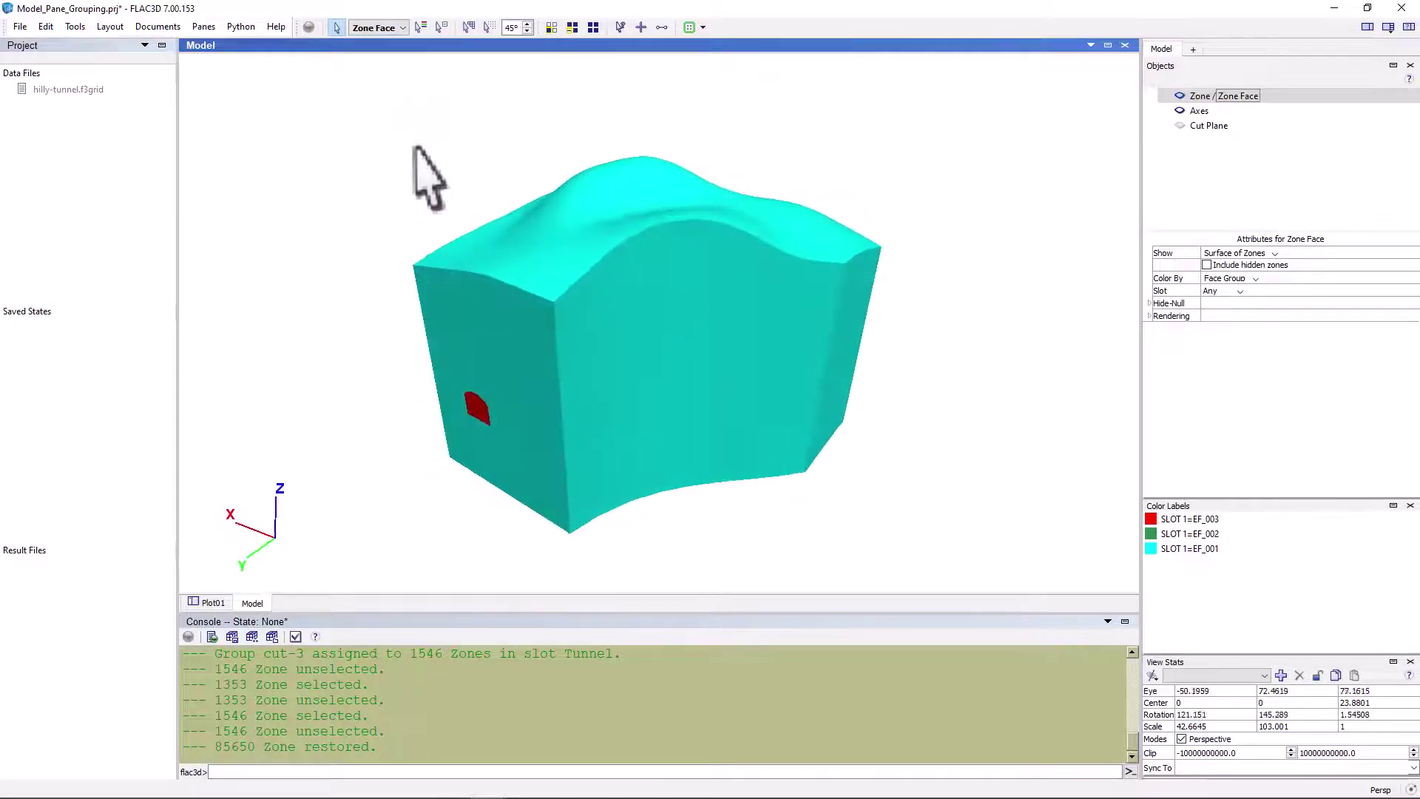
pyautogui.moveTo(342, 280); pyautogui.dragTo(368, 286)
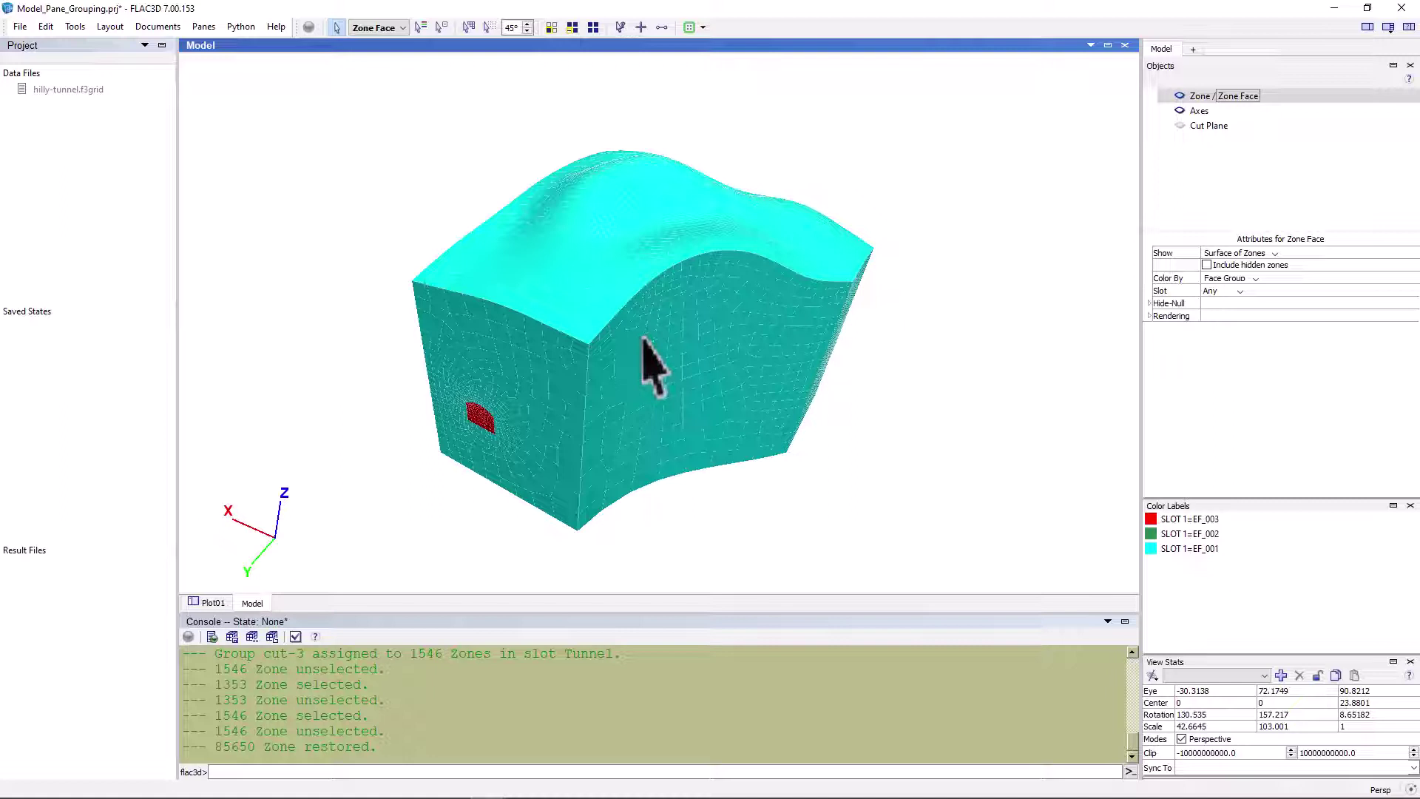
pyautogui.moveTo(749, 285); pyautogui.dragTo(592, 325)
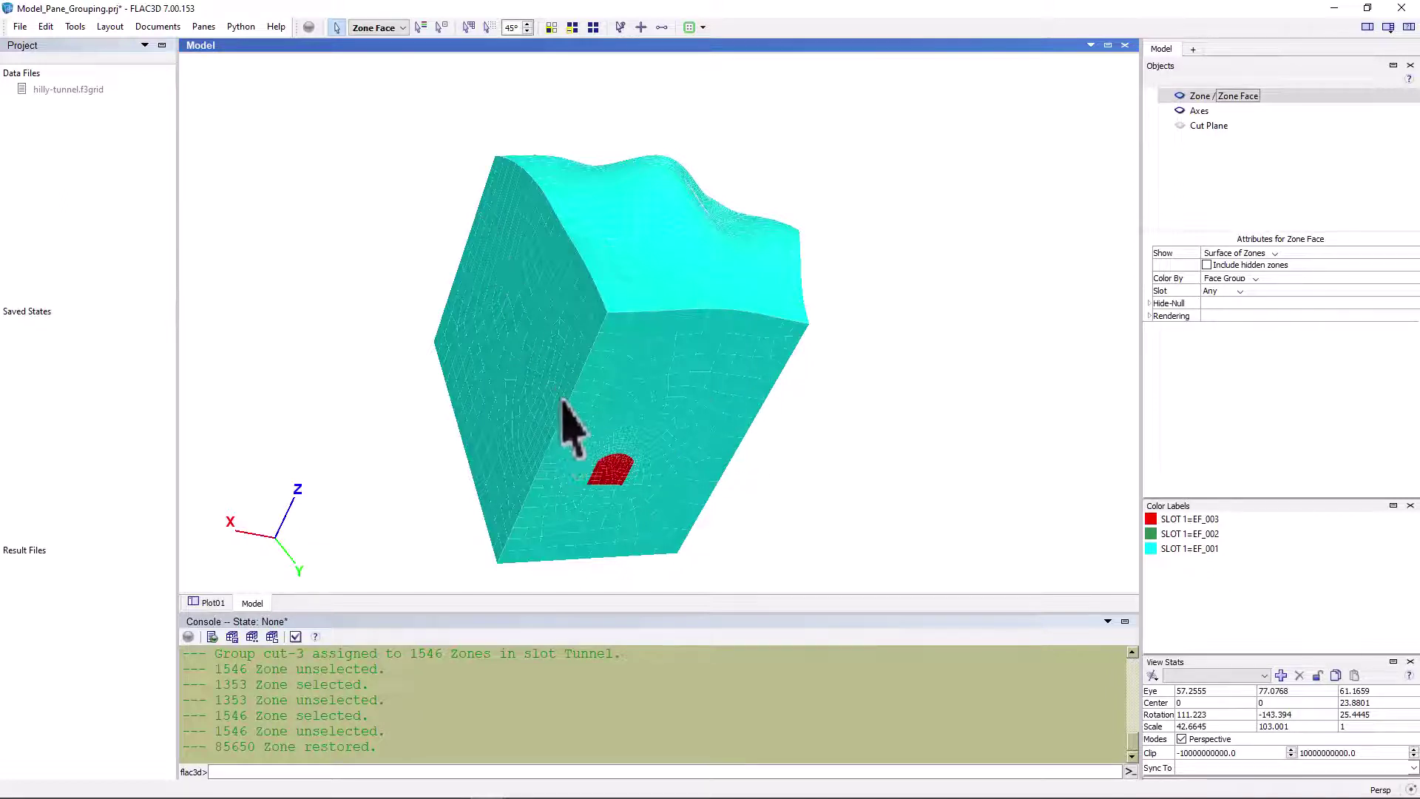
pyautogui.moveTo(850, 333)
pyautogui.mouseDown()
pyautogui.moveTo(777, 355)
pyautogui.moveTo(766, 381)
pyautogui.moveTo(846, 152)
pyautogui.moveTo(796, 285)
pyautogui.moveTo(863, 143)
pyautogui.moveTo(808, 201)
pyautogui.mouseUp()
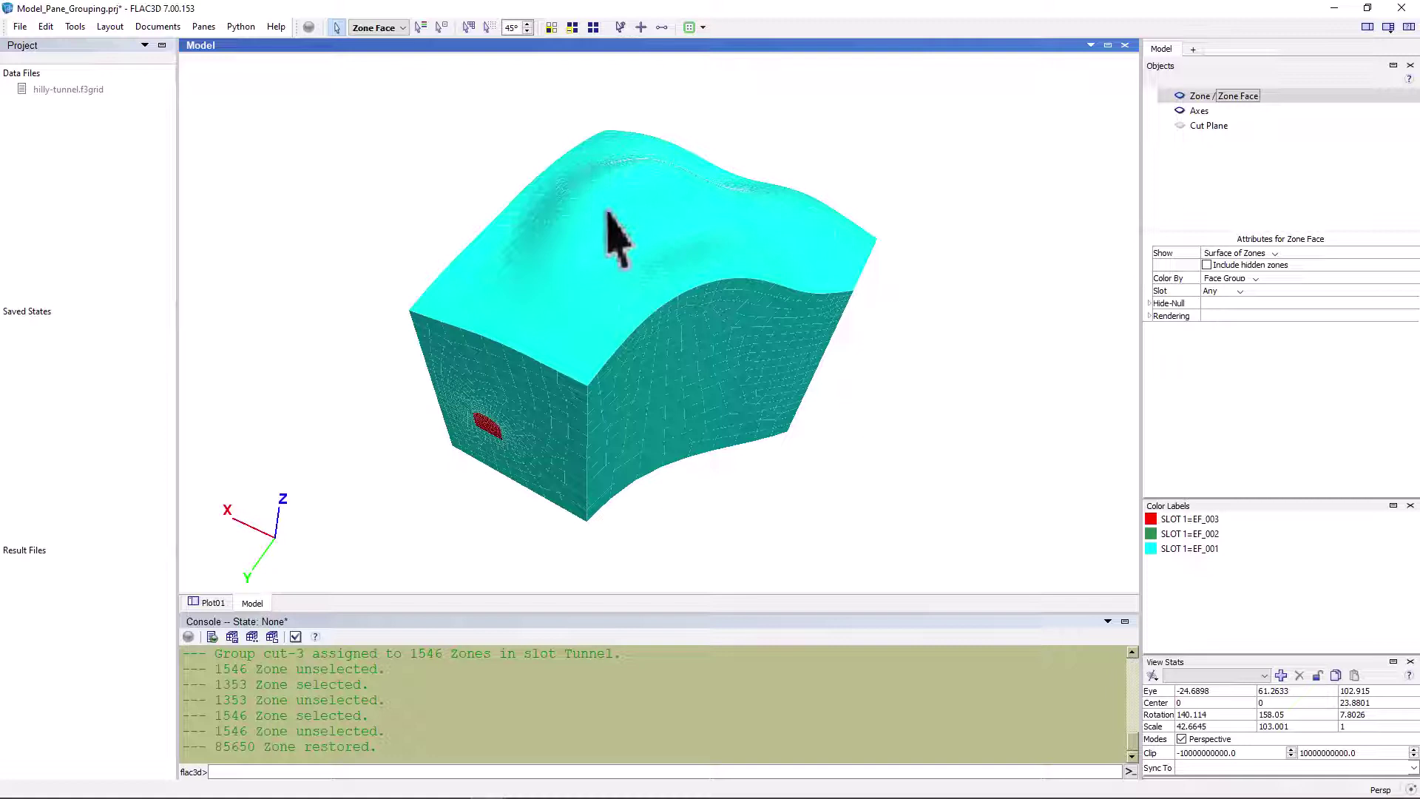
pyautogui.moveTo(768, 139); pyautogui.dragTo(785, 214)
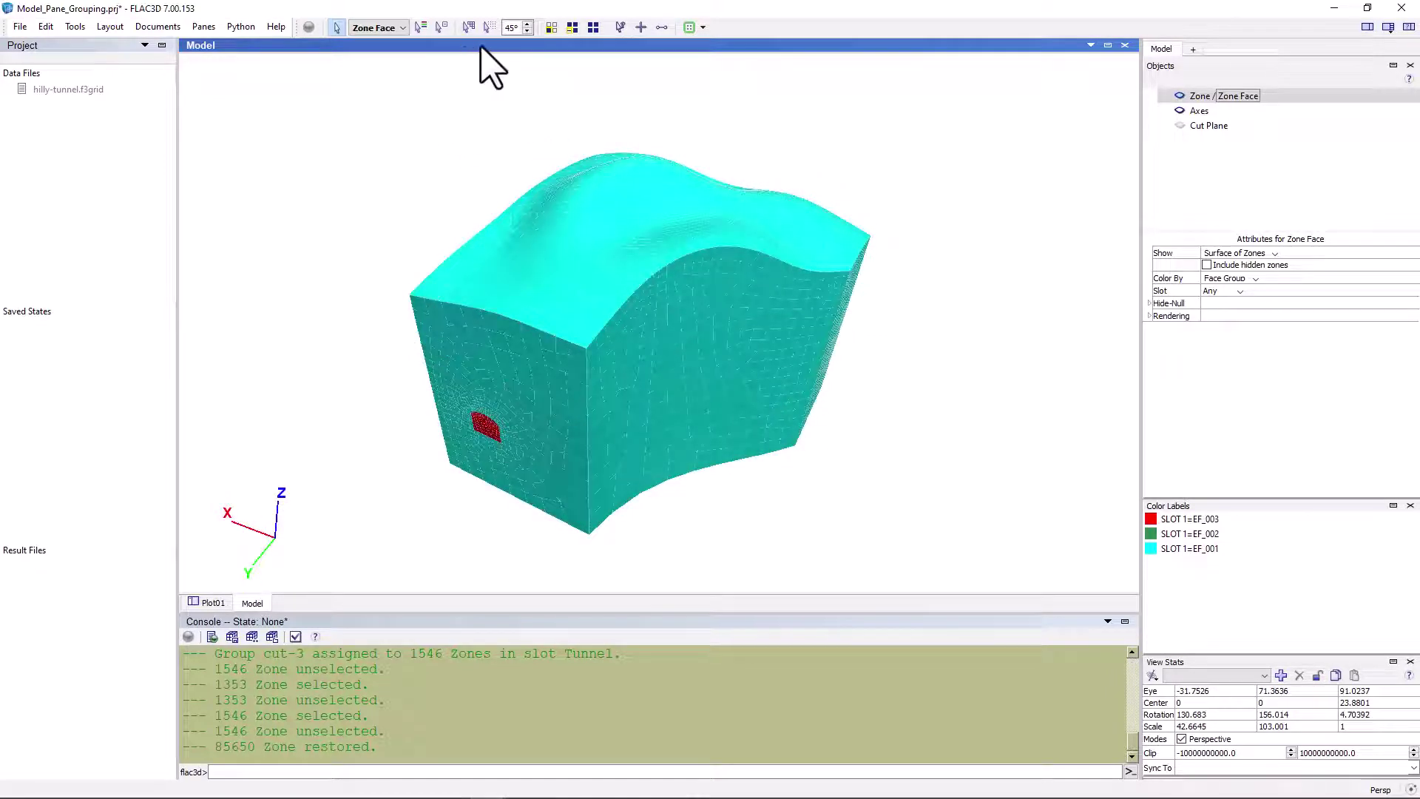
# Hide the block's flat front face by break-angle plane and orbit inside to both tunnel portals.
pyautogui.click(489, 29)
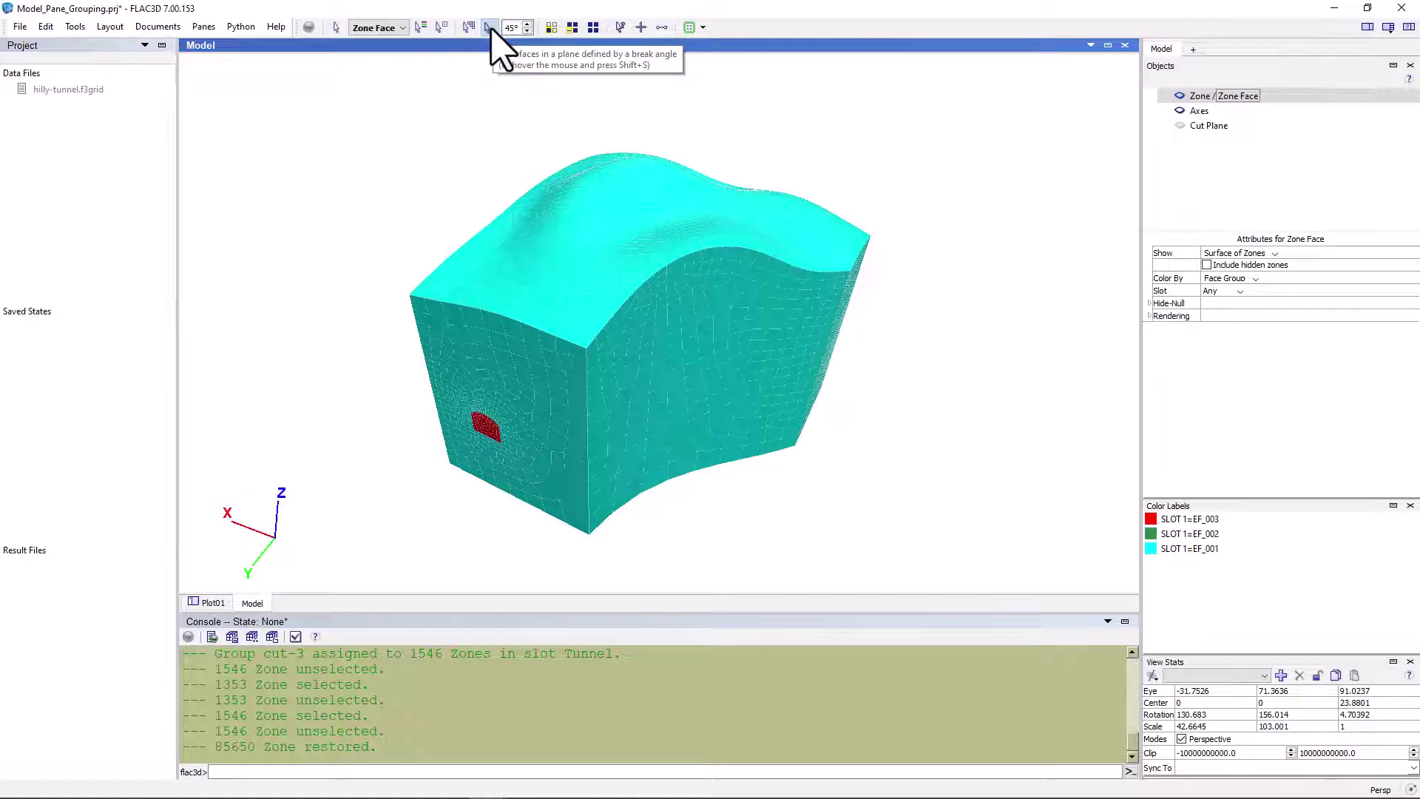
pyautogui.press('Left')
pyautogui.press('Left')
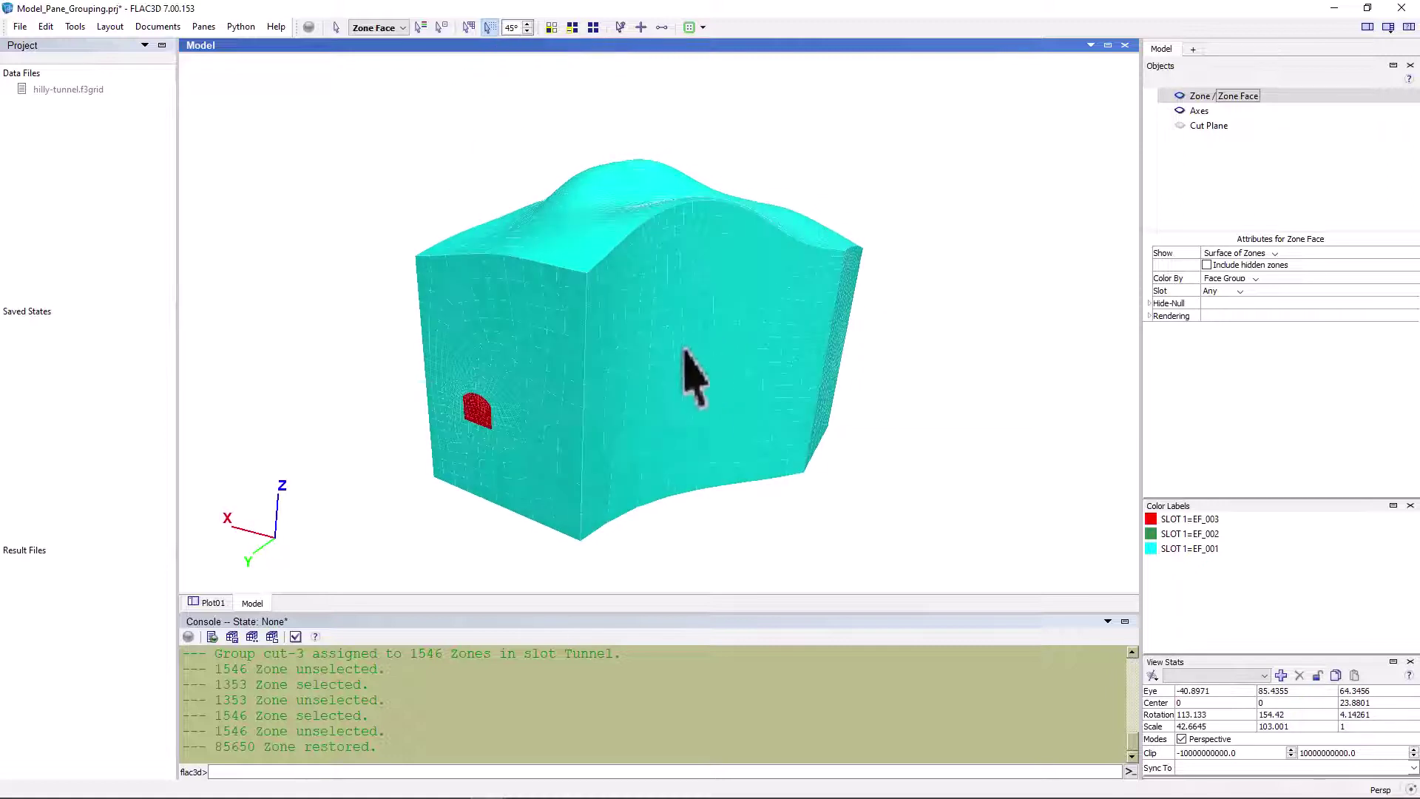
pyautogui.click(672, 354)
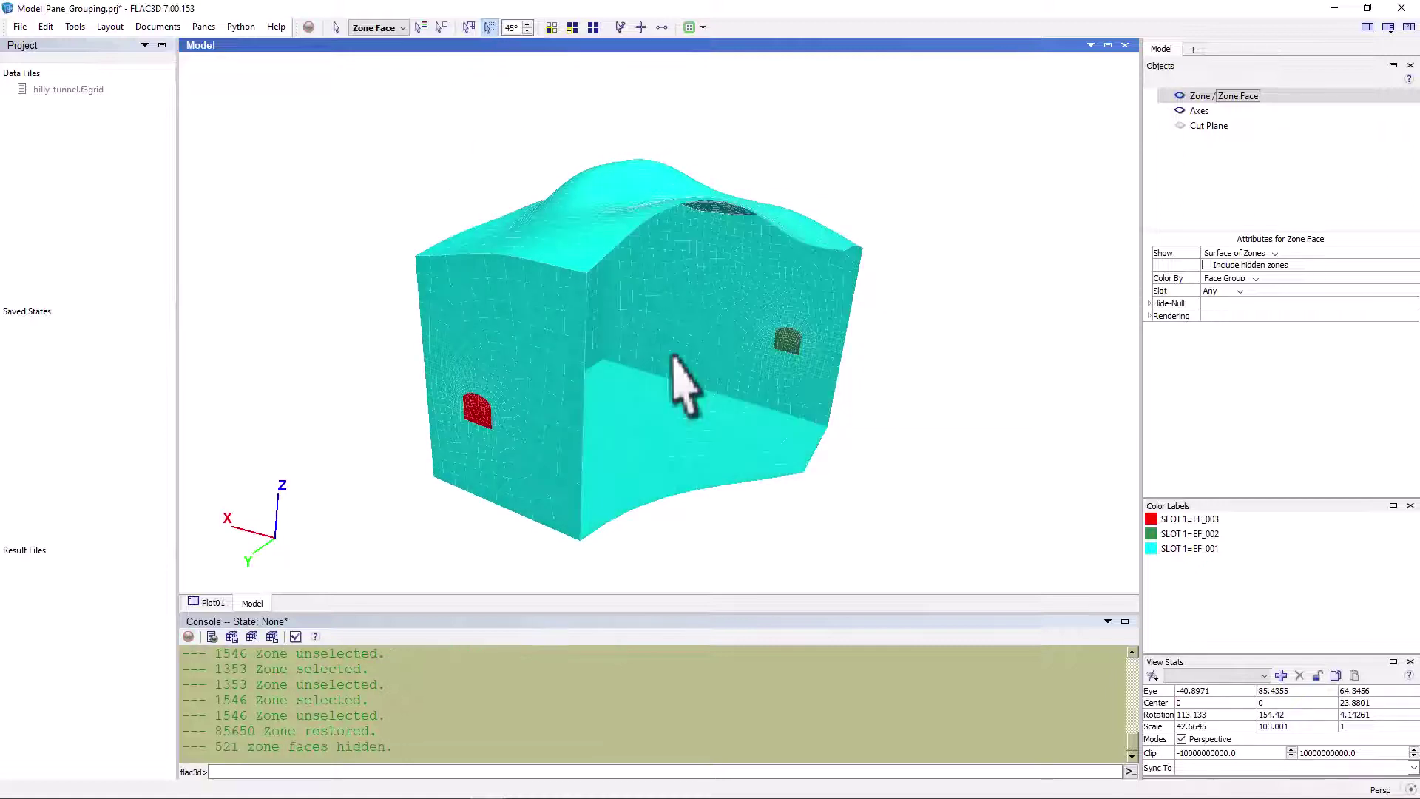
pyautogui.moveTo(970, 346); pyautogui.dragTo(897, 215)
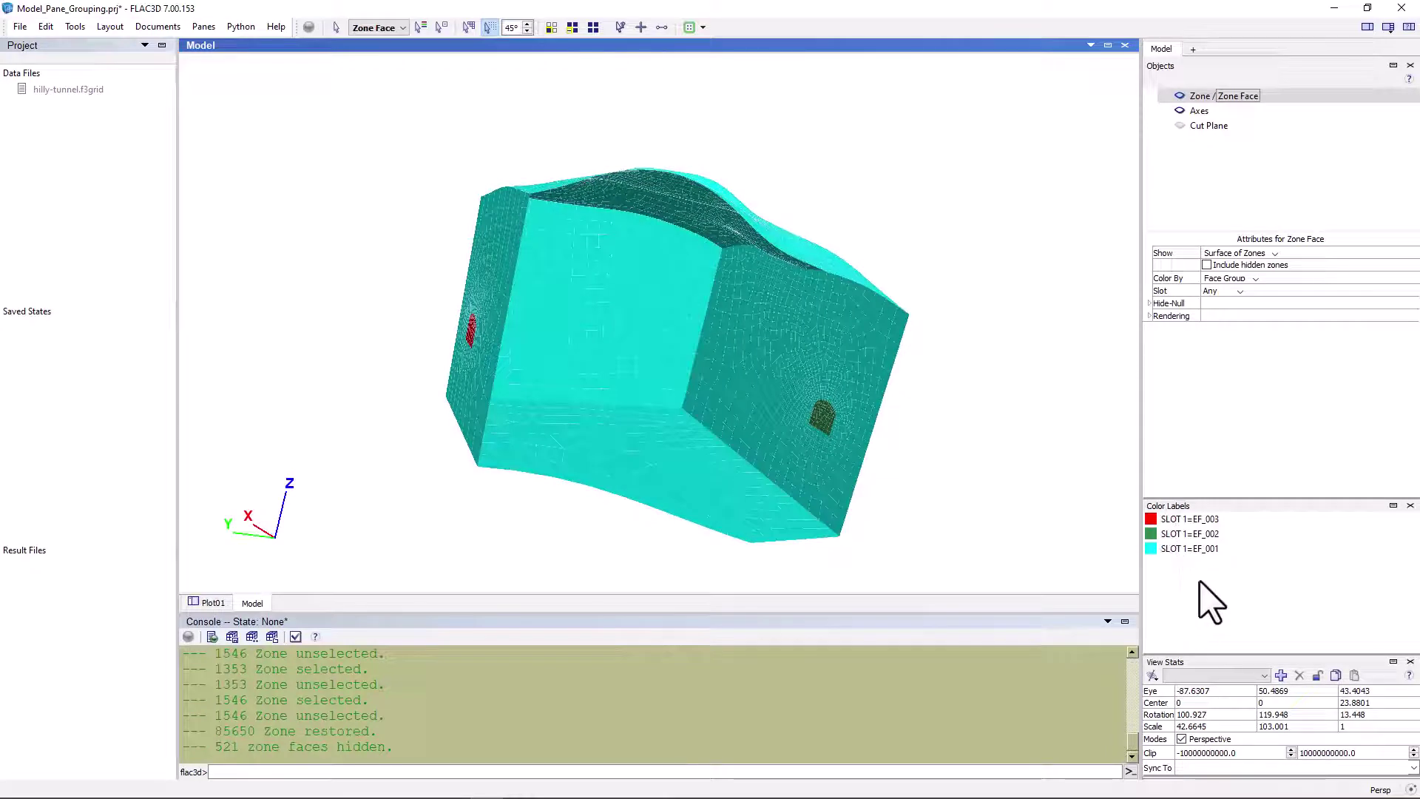
pyautogui.moveTo(989, 491); pyautogui.dragTo(917, 485)
pyautogui.moveTo(932, 435)
pyautogui.mouseDown()
pyautogui.moveTo(967, 406)
pyautogui.moveTo(1021, 425)
pyautogui.moveTo(910, 435)
pyautogui.mouseUp()
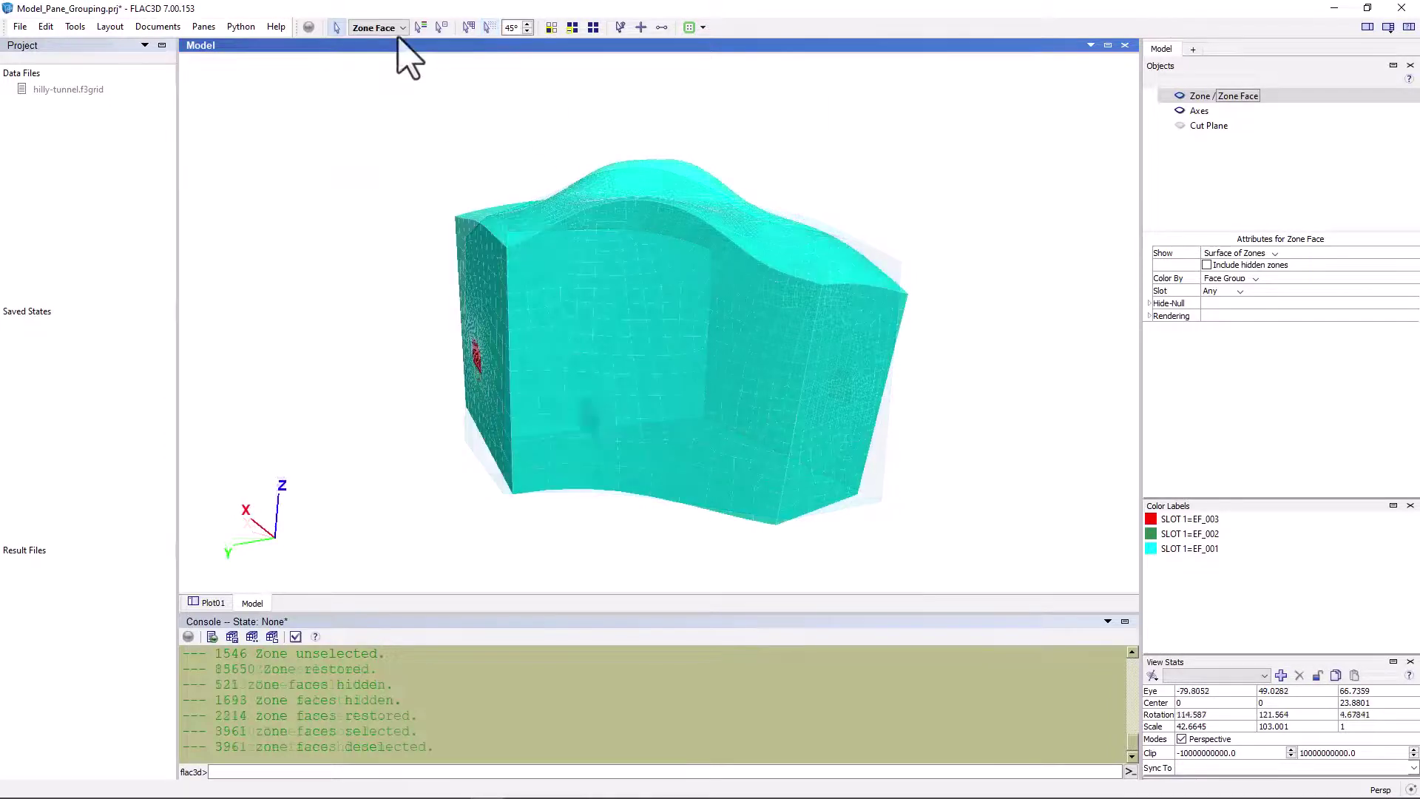
# Return selection to Zone and open Automatic Grouping's advanced options: slot Skin, 45° break angle.
pyautogui.click(403, 28)
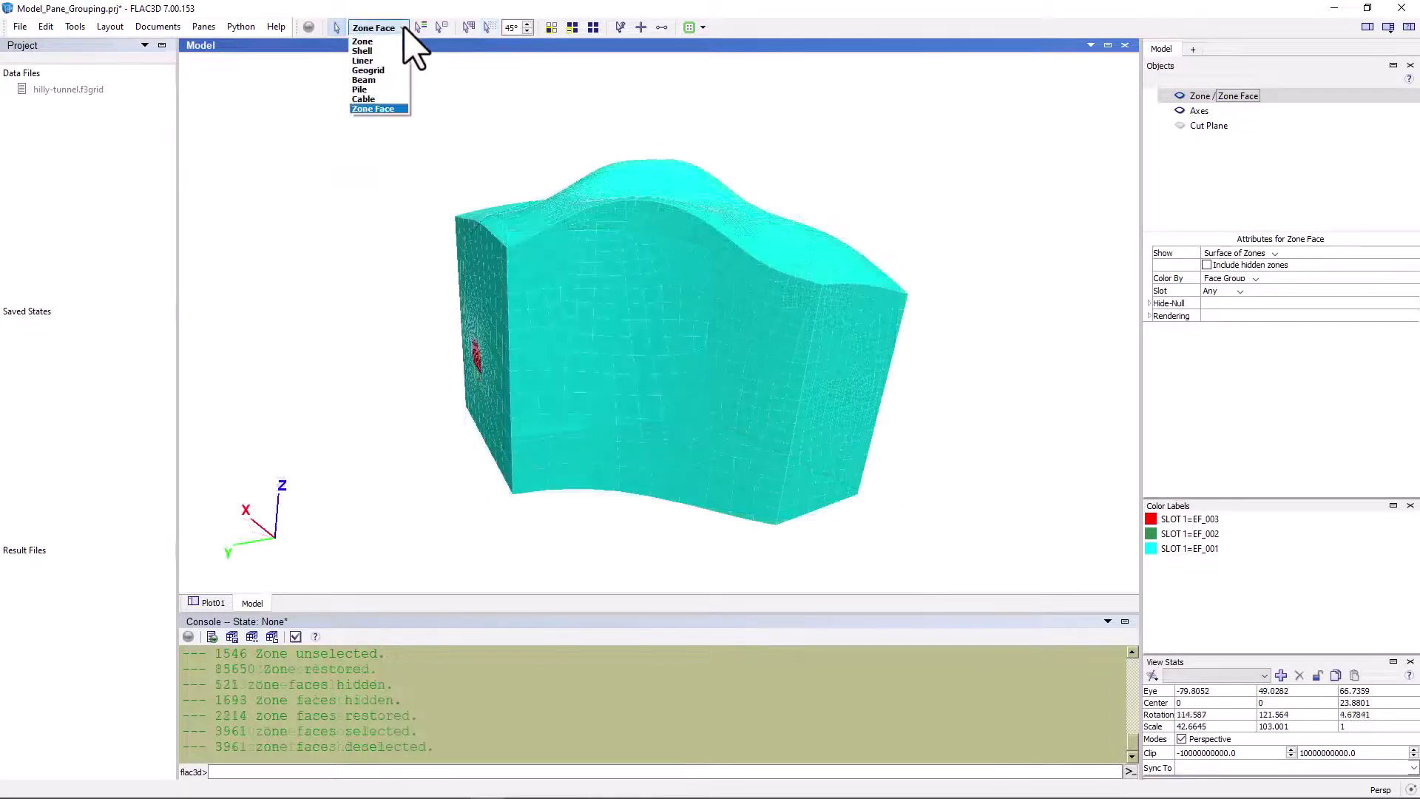
pyautogui.click(402, 42)
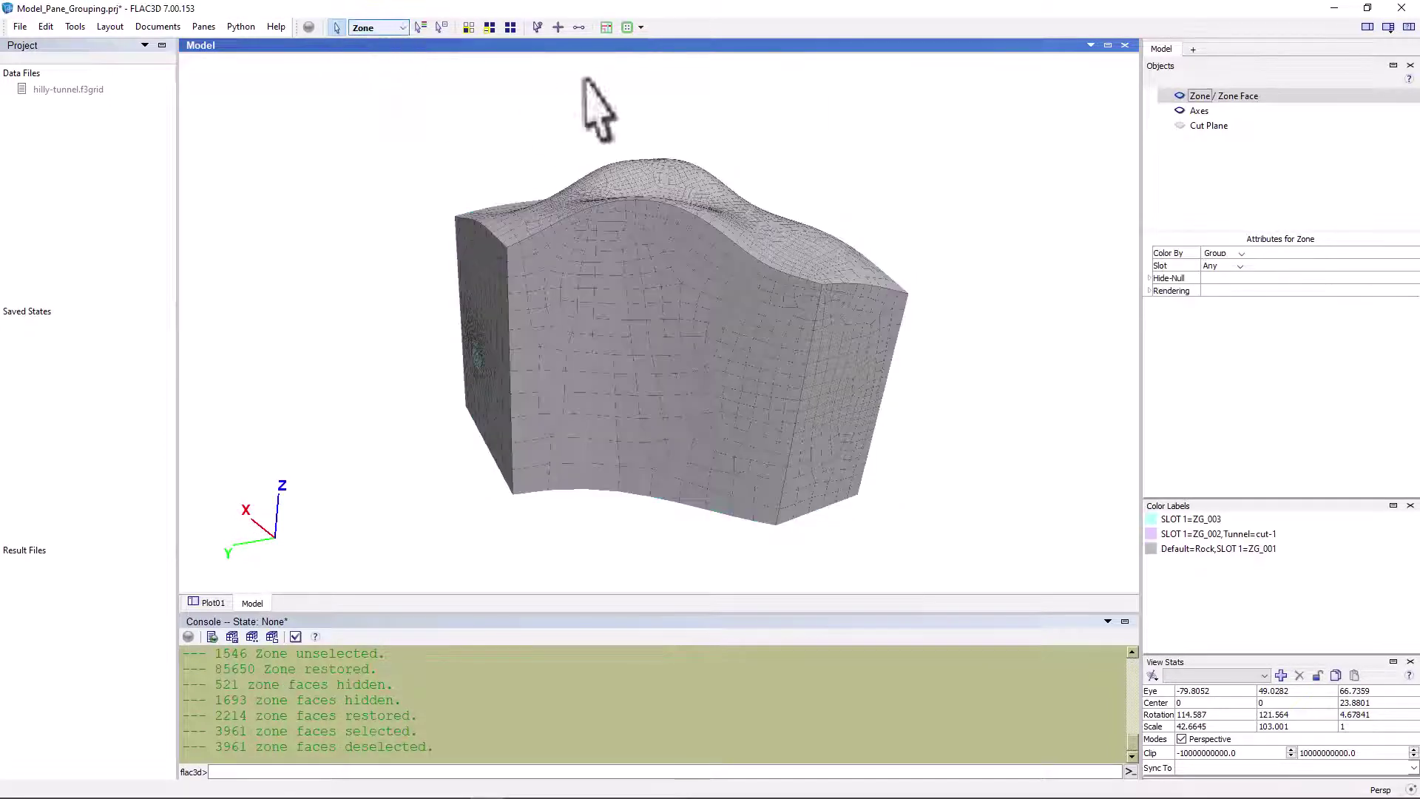
pyautogui.click(606, 29)
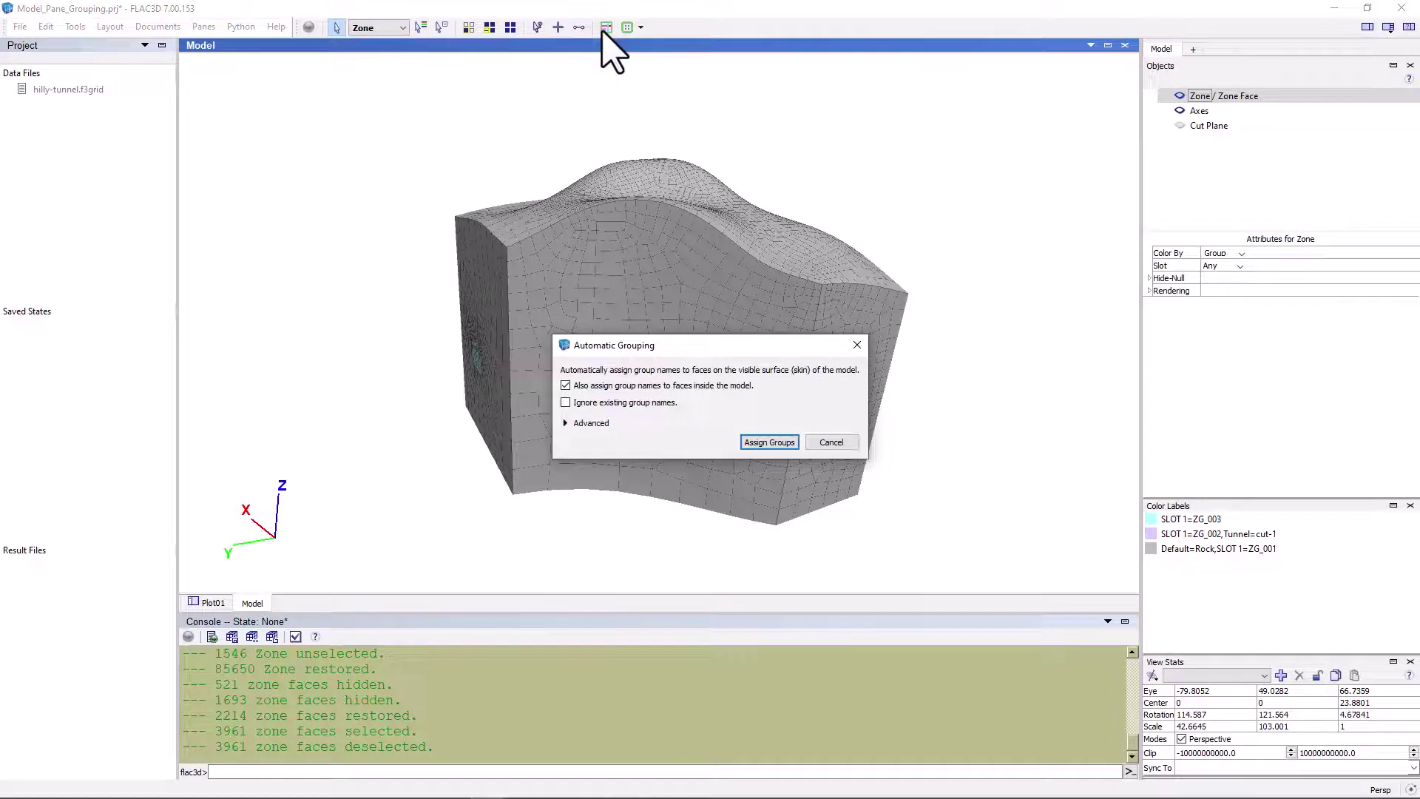
pyautogui.click(567, 423)
pyautogui.moveTo(711, 258); pyautogui.dragTo(363, 142)
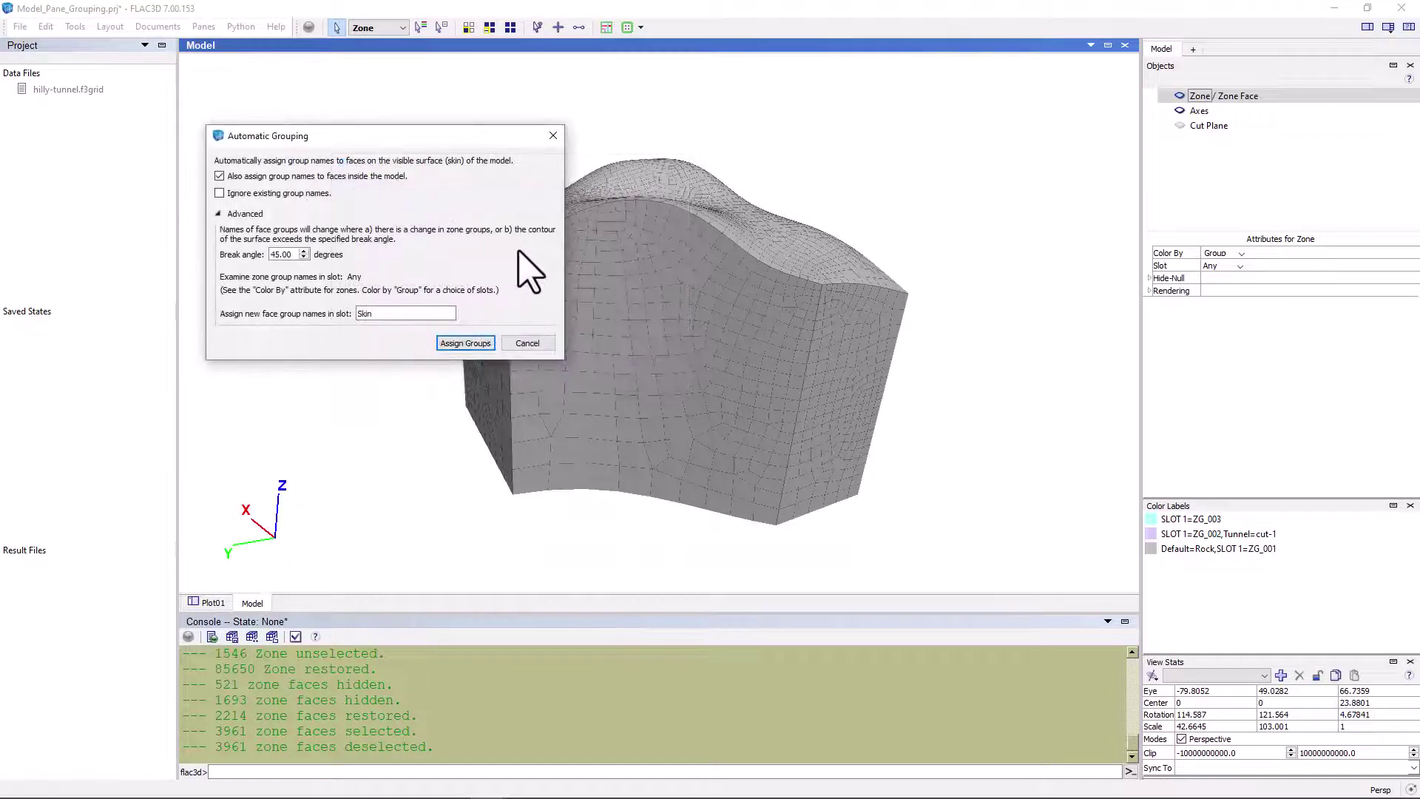
pyautogui.moveTo(512, 134); pyautogui.dragTo(517, 111)
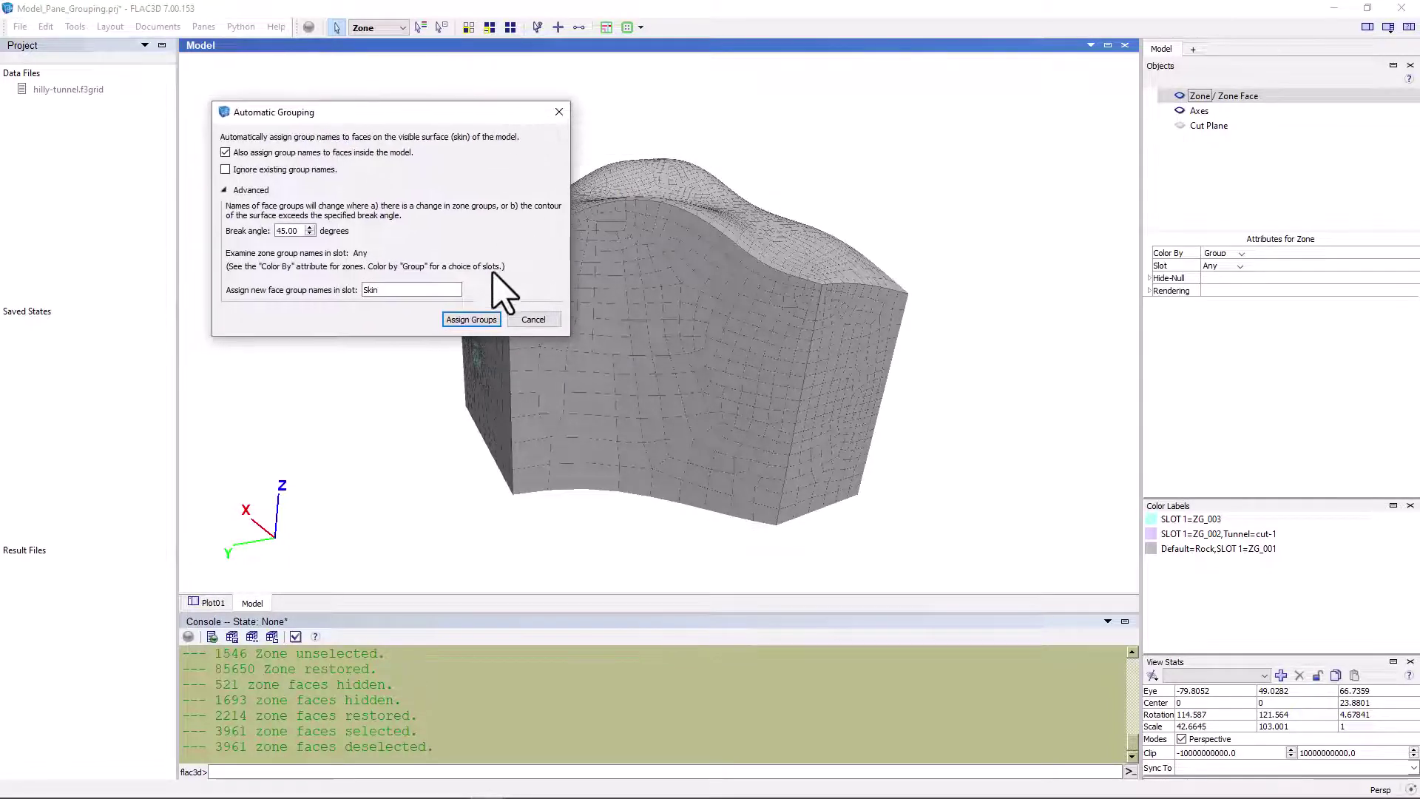
# Assign automatic groups, naming 8946 surface faces in 21 Skin collections, and orbit to check them.
pyautogui.click(471, 320)
pyautogui.moveTo(946, 222); pyautogui.dragTo(1021, 177)
pyautogui.moveTo(454, 248); pyautogui.dragTo(806, 316)
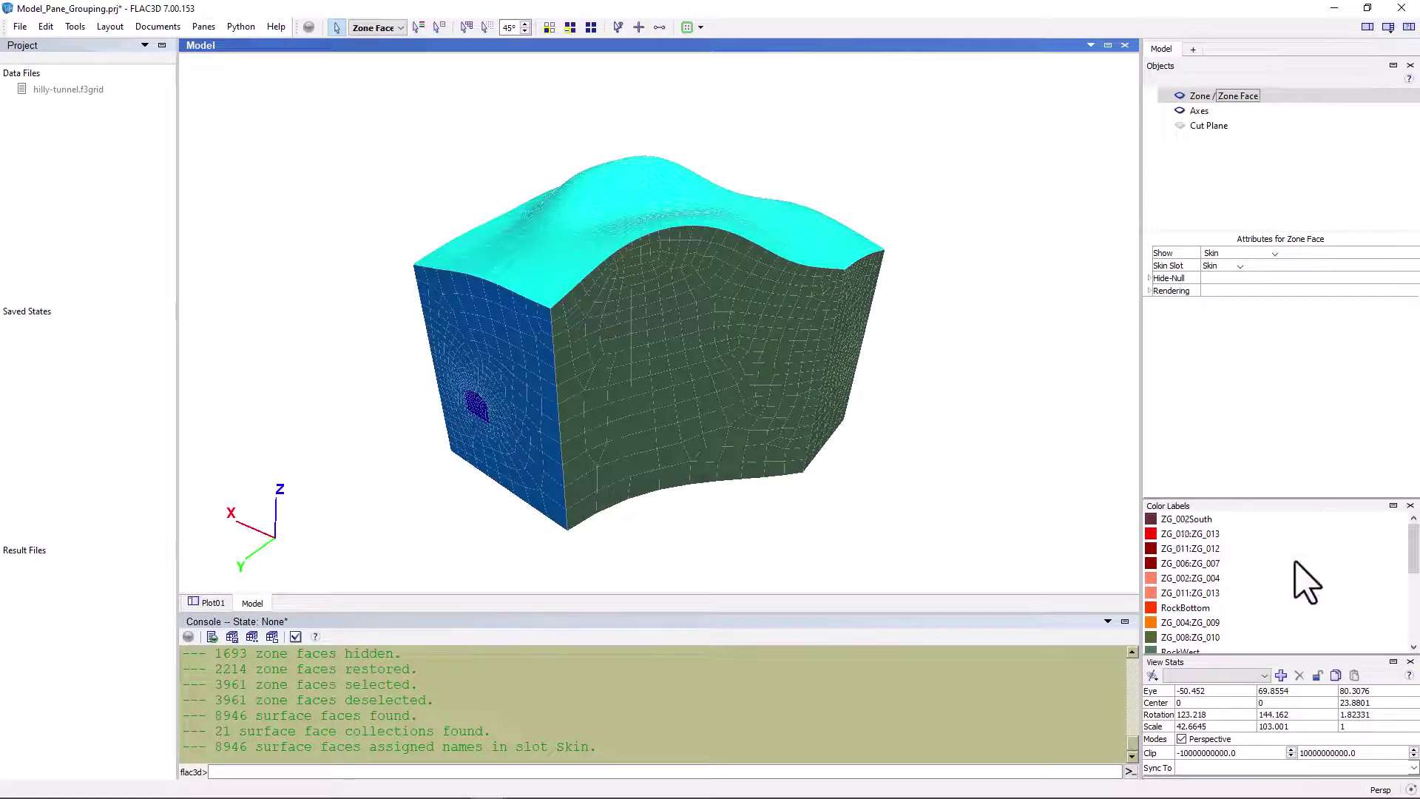
pyautogui.scroll(-3, 1305, 580)
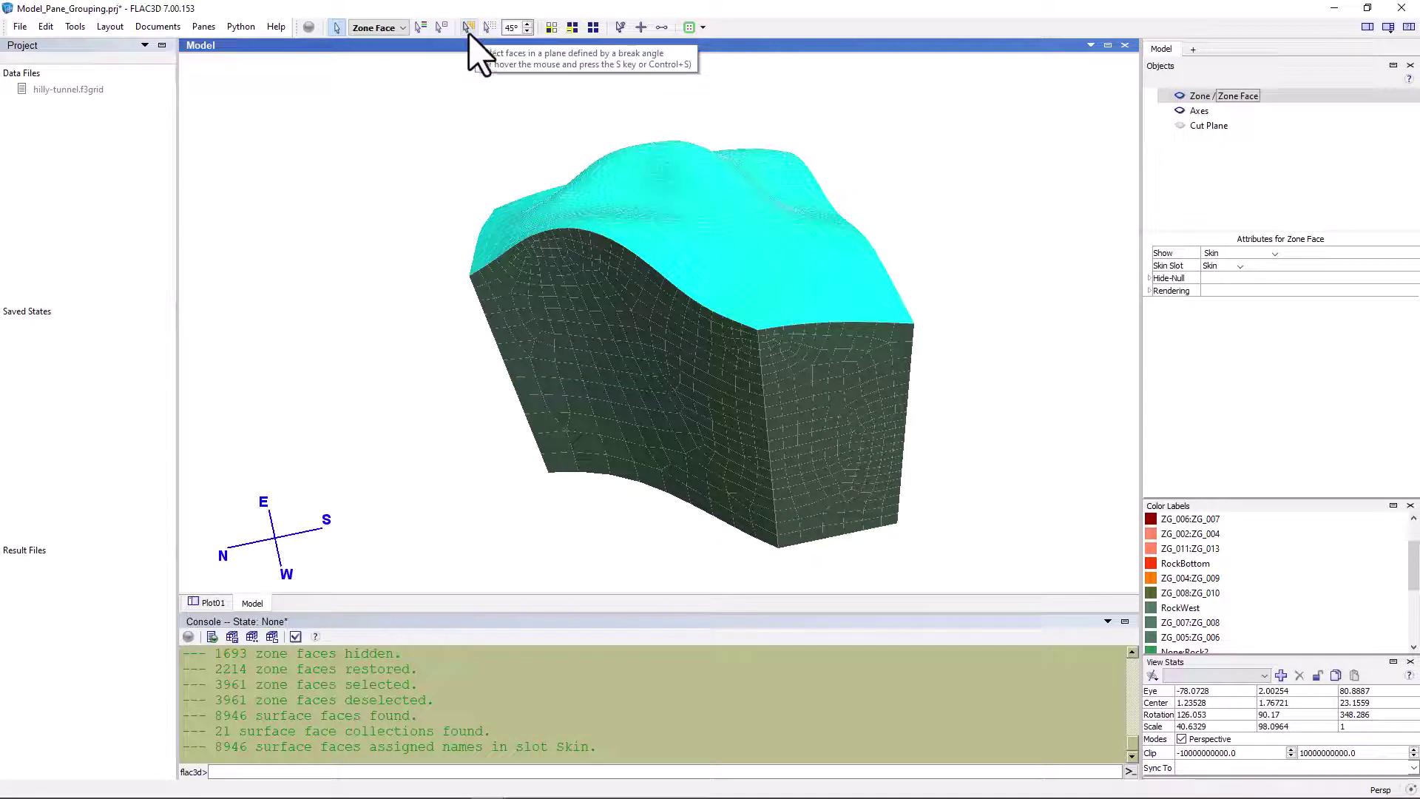
pyautogui.click(471, 29)
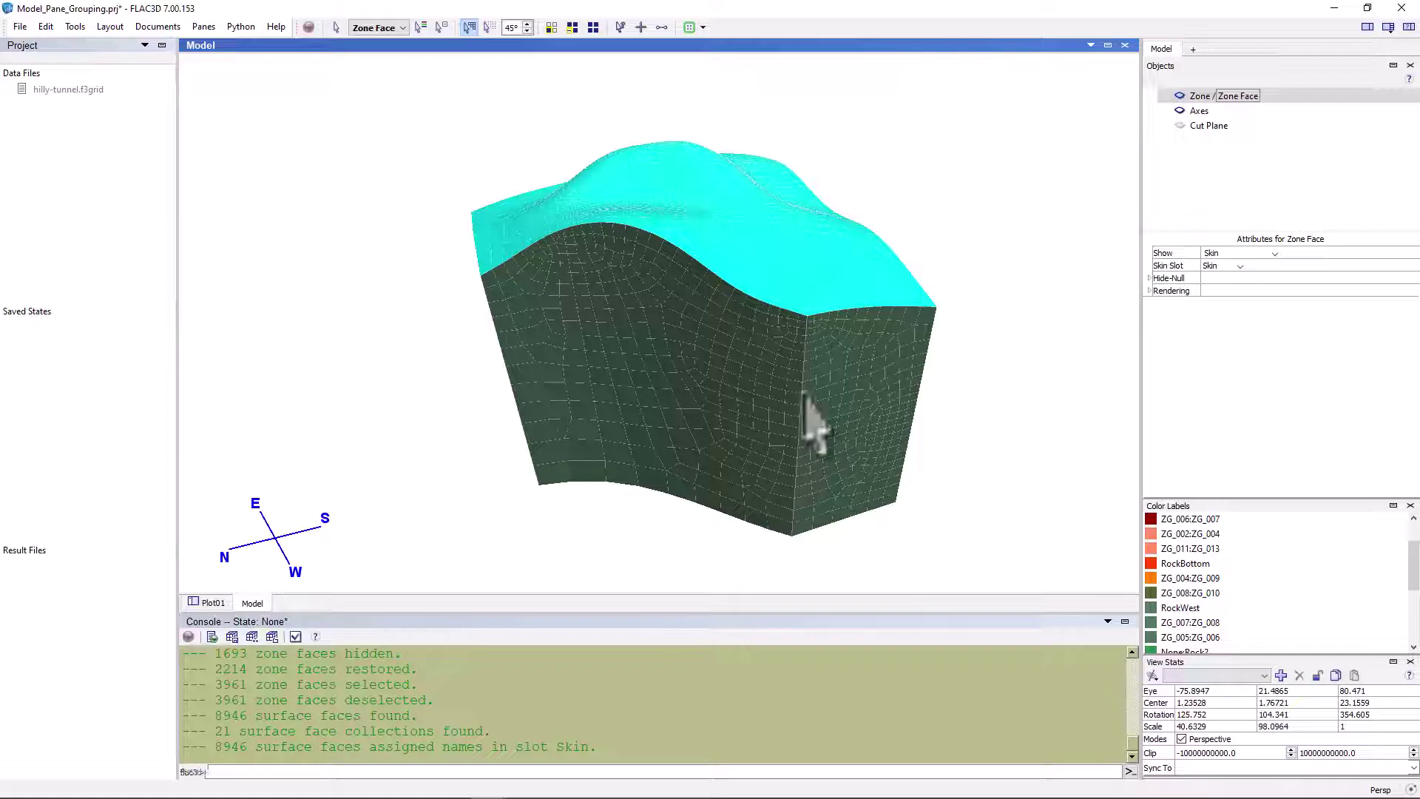
# Test-select the block's side faces, lower the selection angle to 43°, and reselect the front side.
pyautogui.click(805, 396)
pyautogui.moveTo(976, 363); pyautogui.dragTo(954, 455)
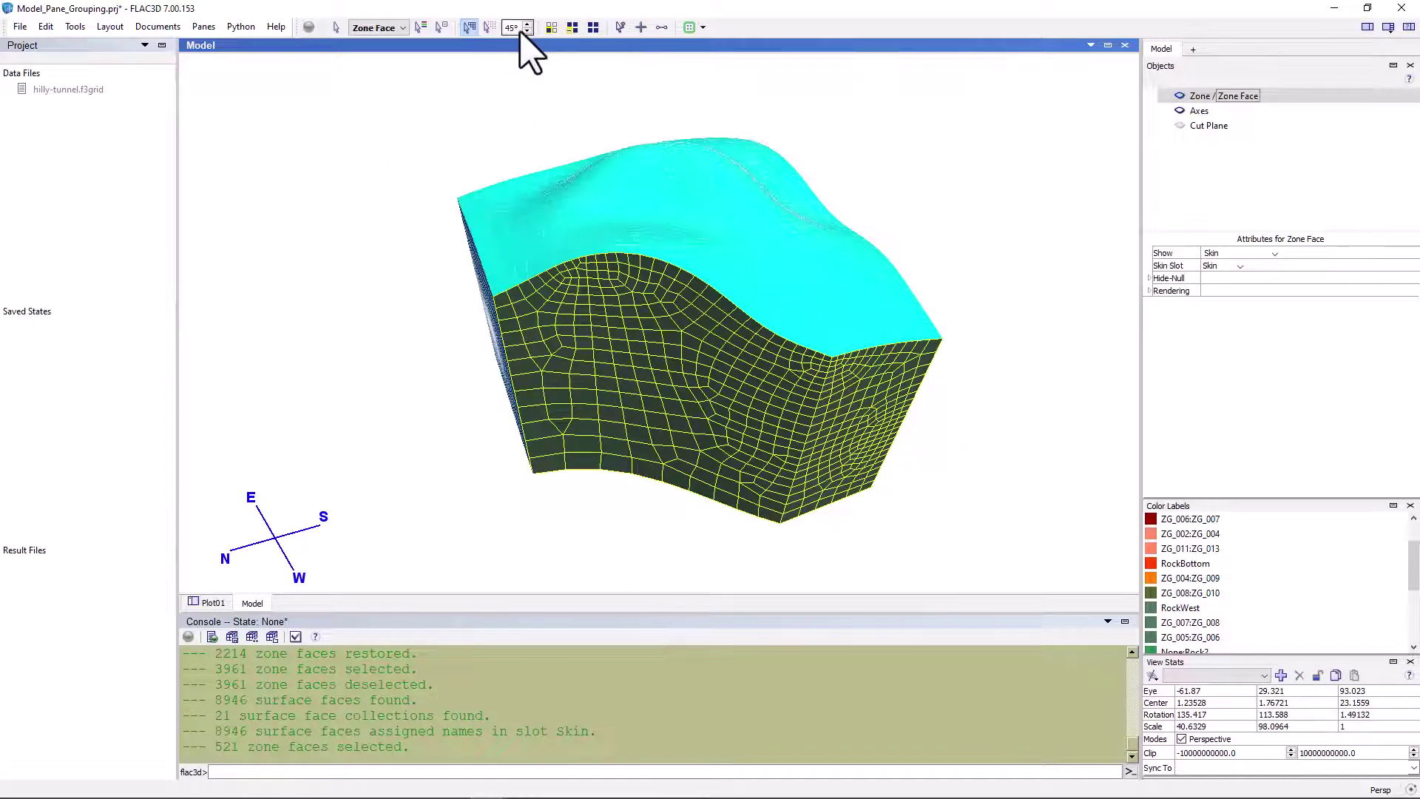
pyautogui.click(520, 72)
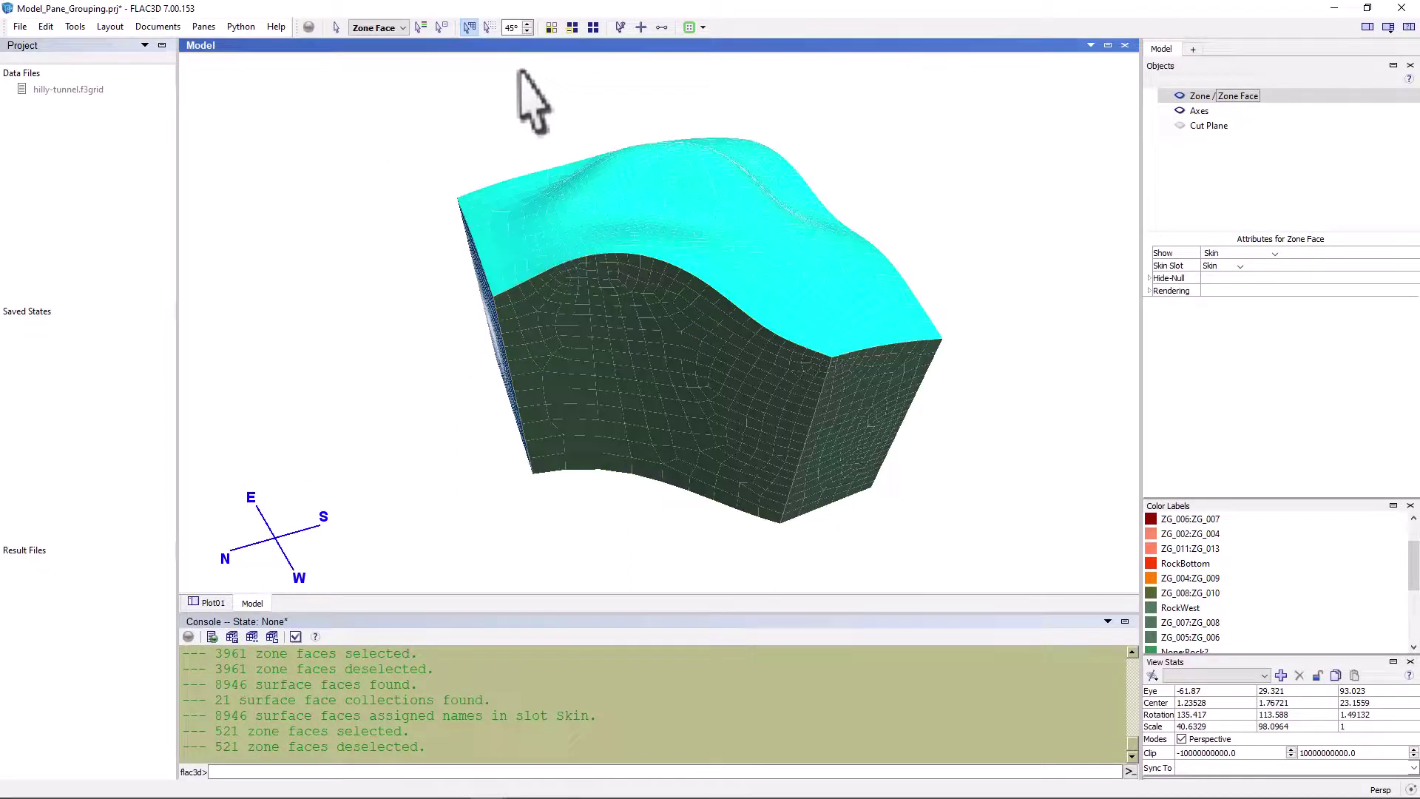
pyautogui.click(527, 30)
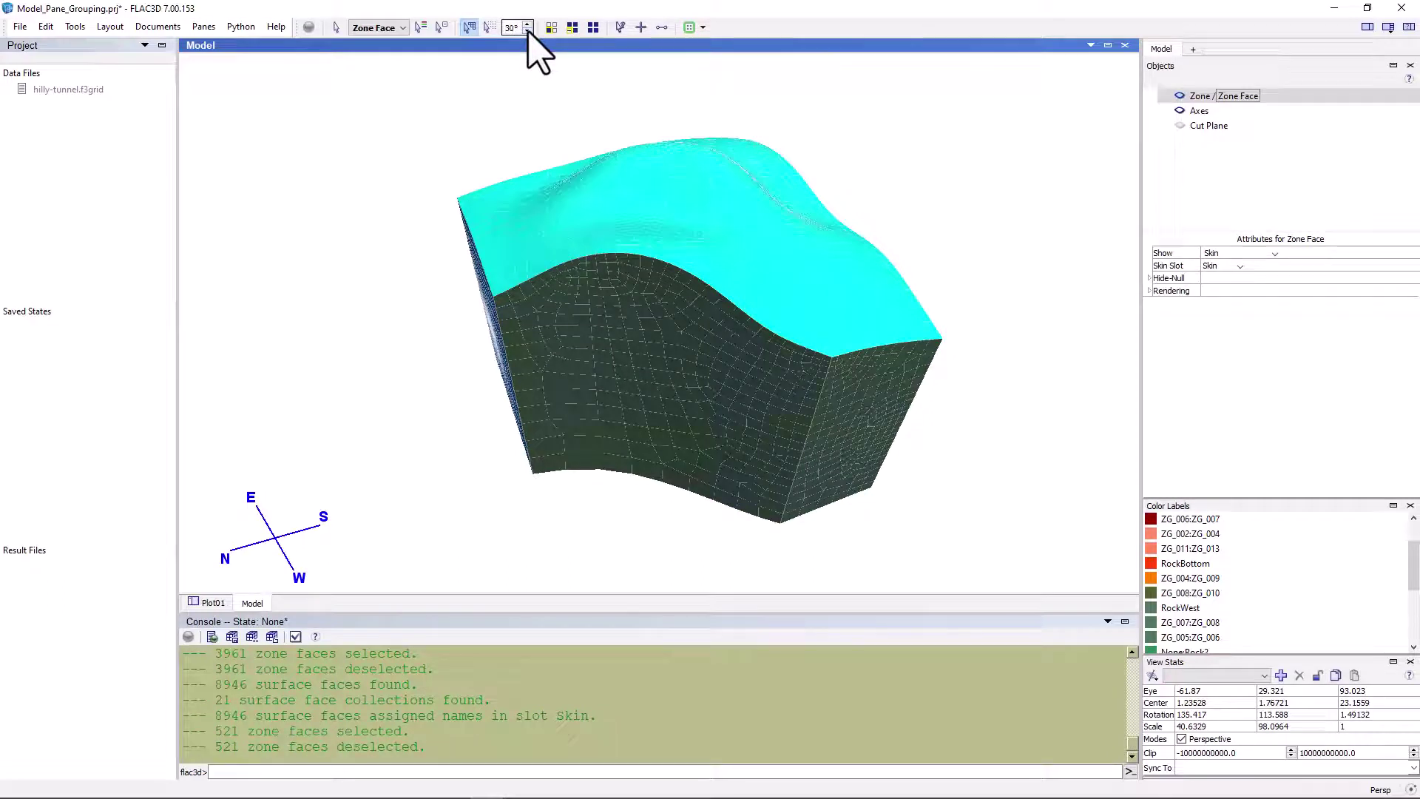
pyautogui.click(660, 373)
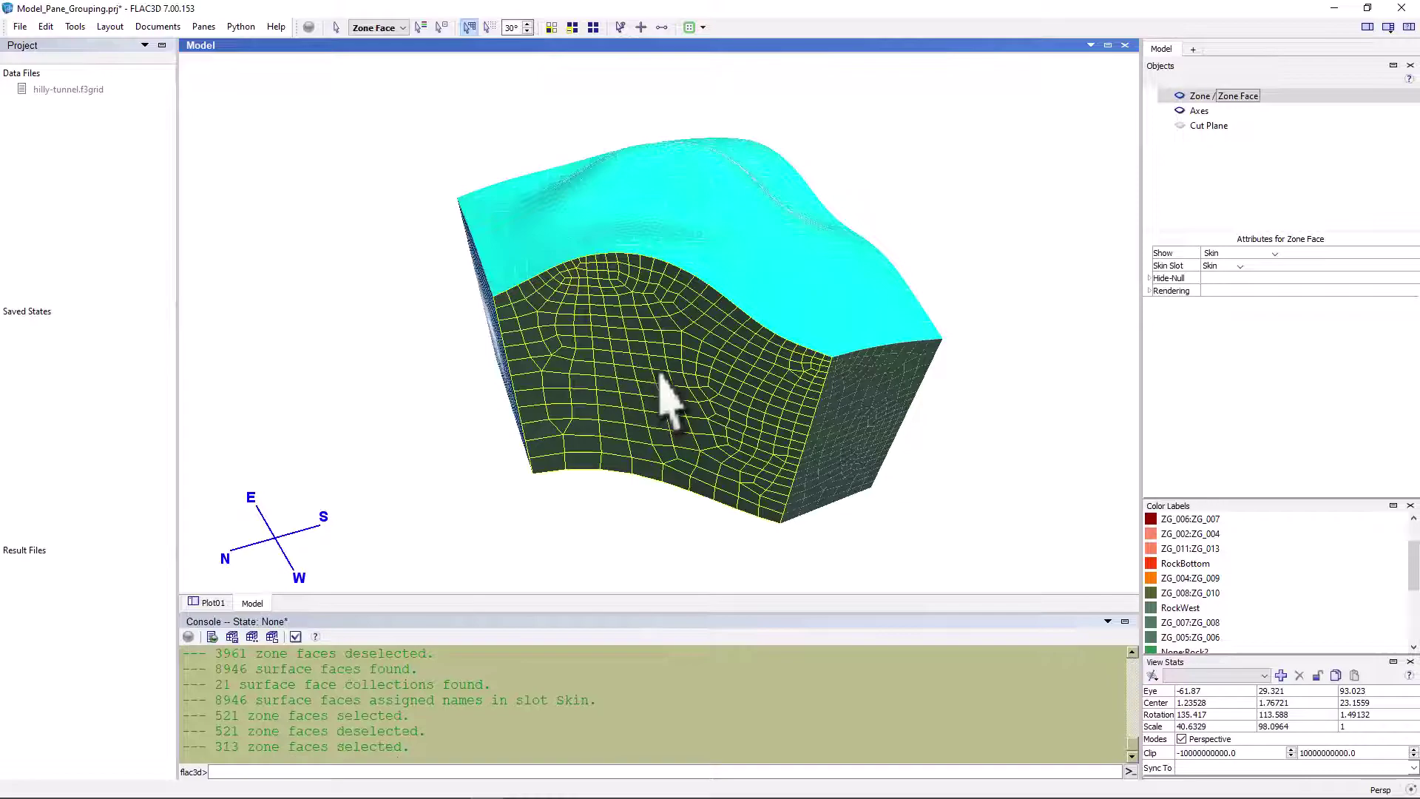
pyautogui.moveTo(314, 381); pyautogui.dragTo(322, 437)
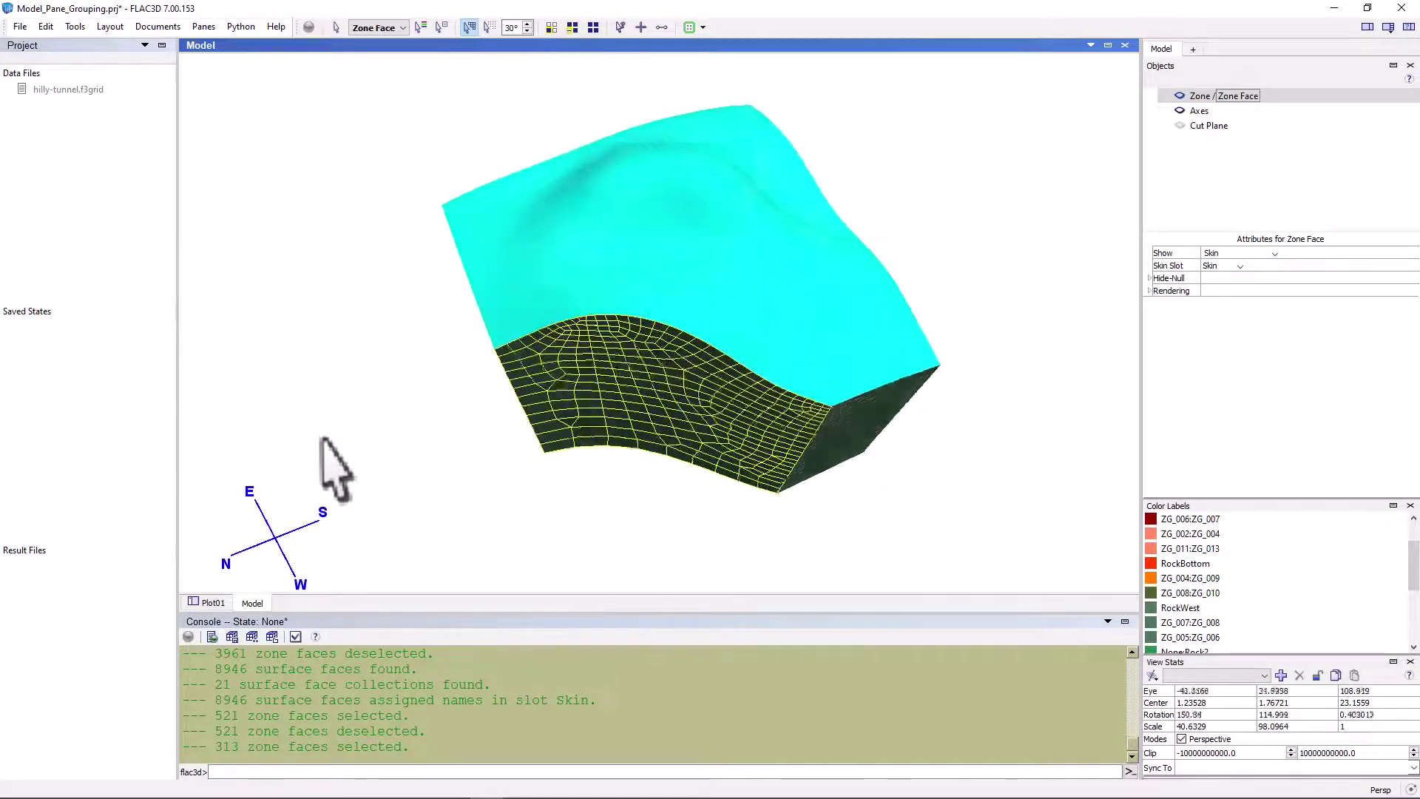
pyautogui.moveTo(1024, 434); pyautogui.dragTo(895, 491)
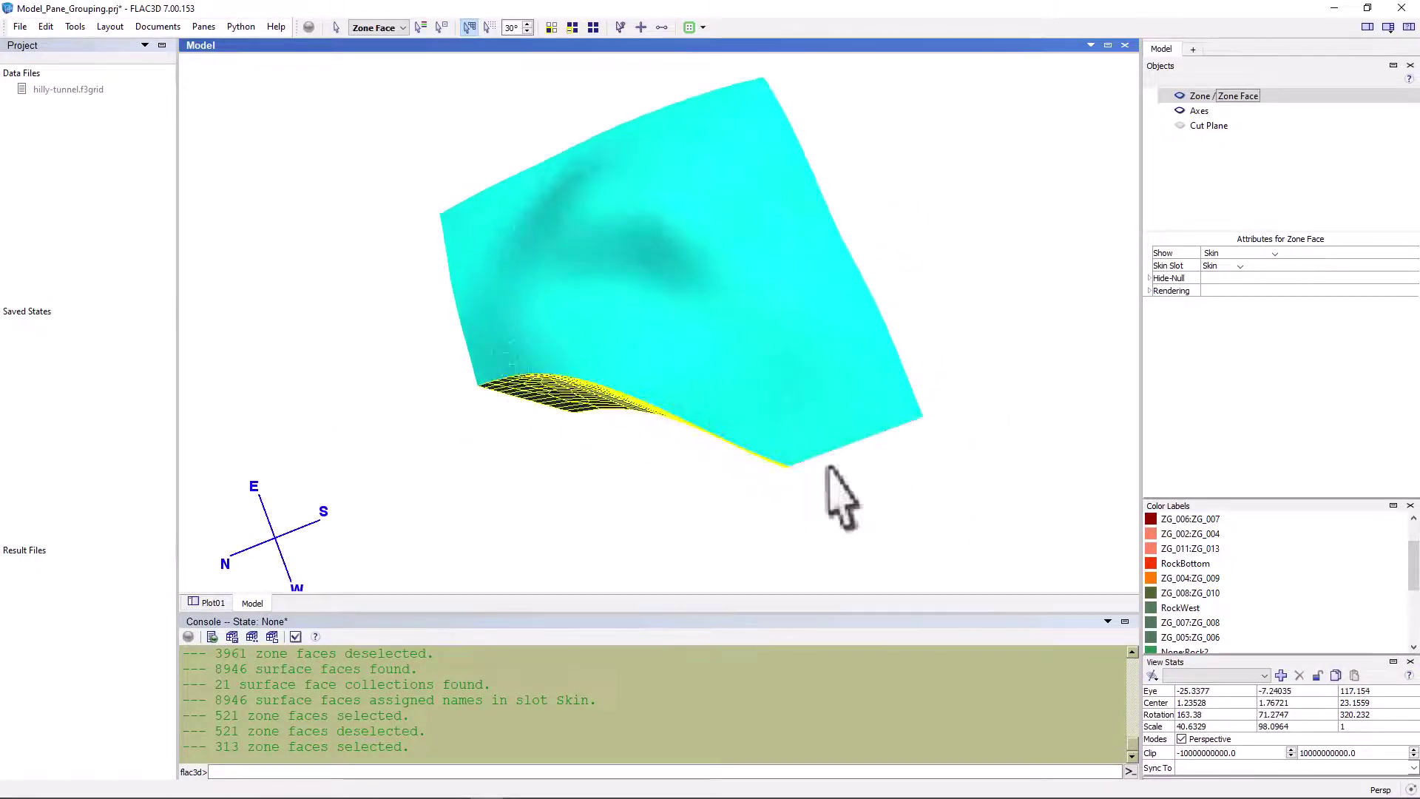
pyautogui.moveTo(1016, 478); pyautogui.dragTo(909, 385)
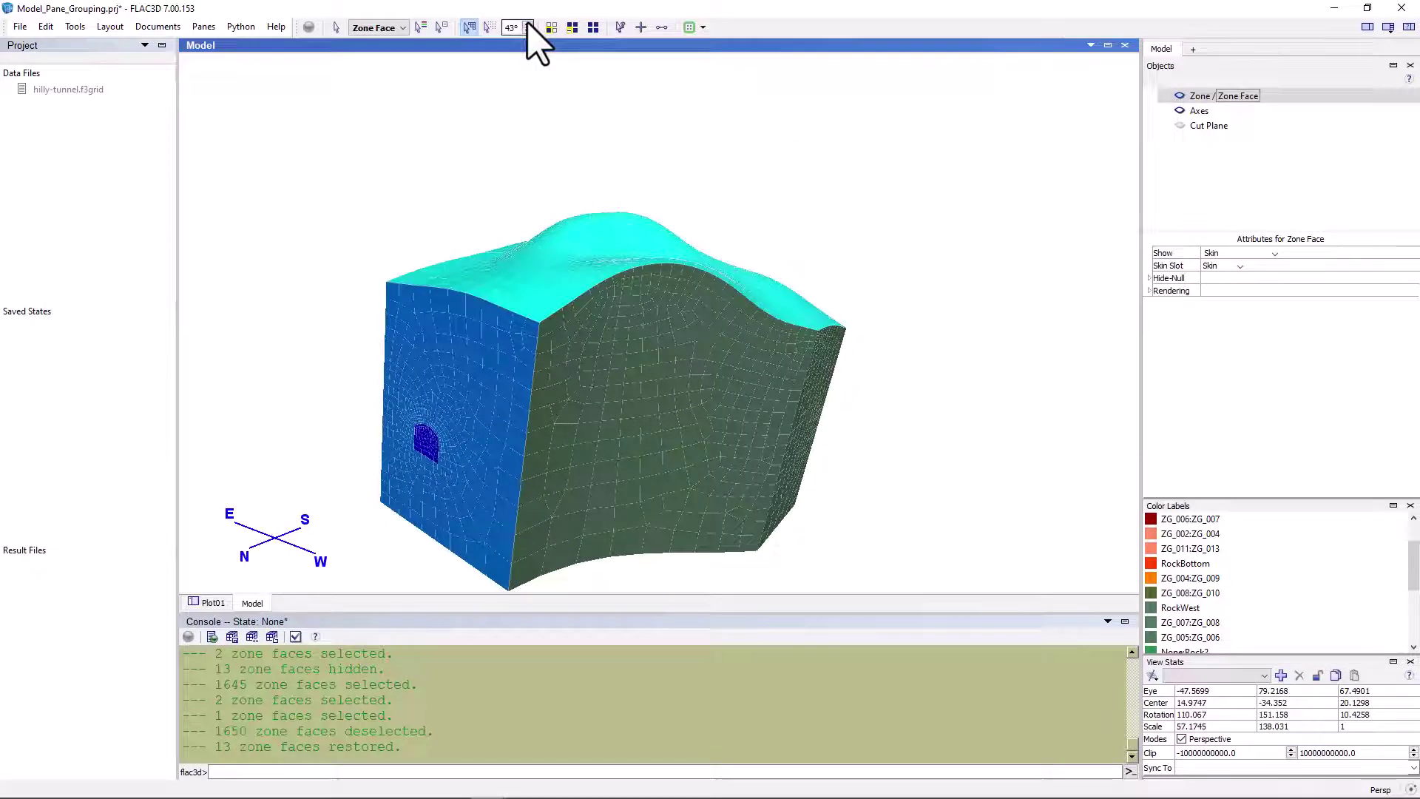
# Set the face-selection angle to 45° and hide the outer faces and surrounding zones.
pyautogui.click(528, 25)
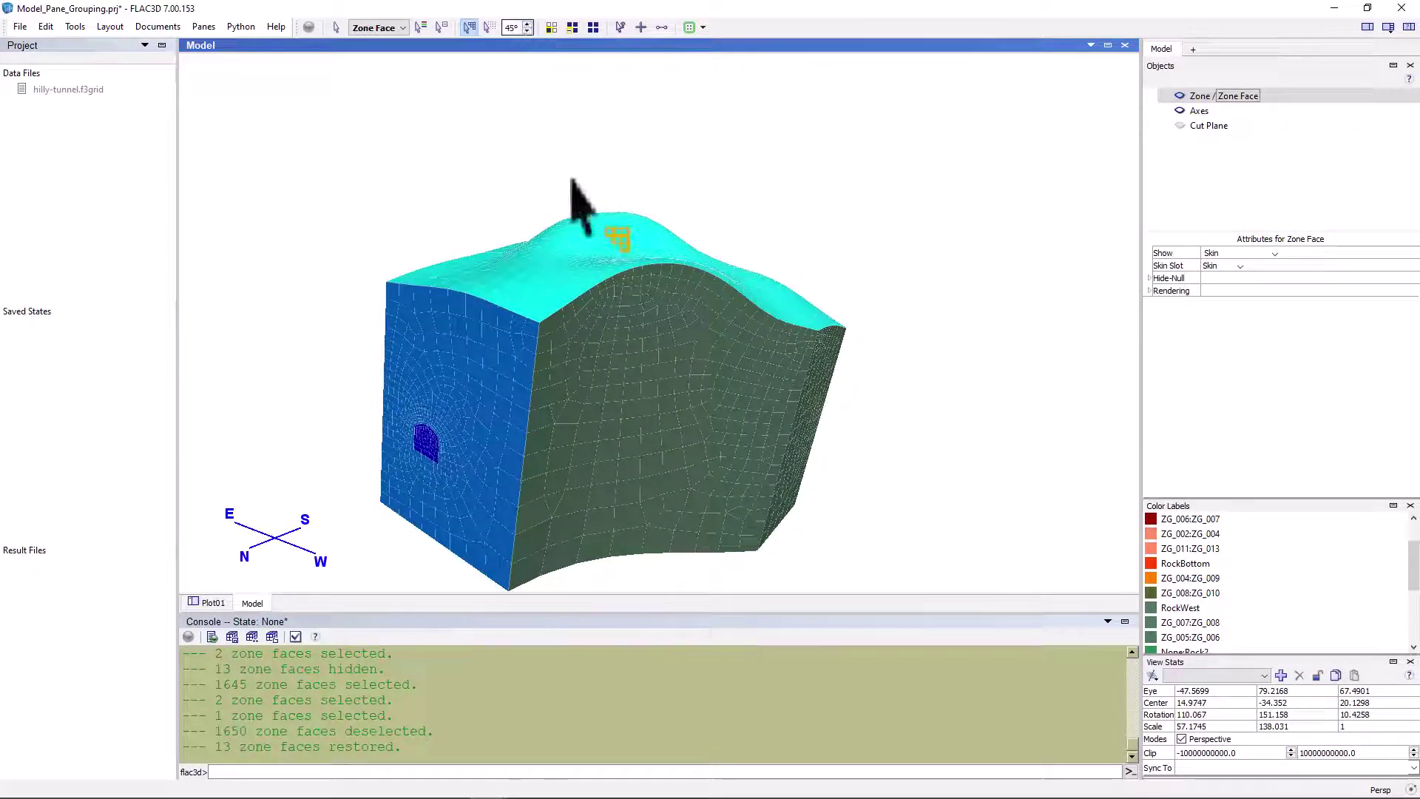
pyautogui.click(489, 27)
pyautogui.click(602, 356)
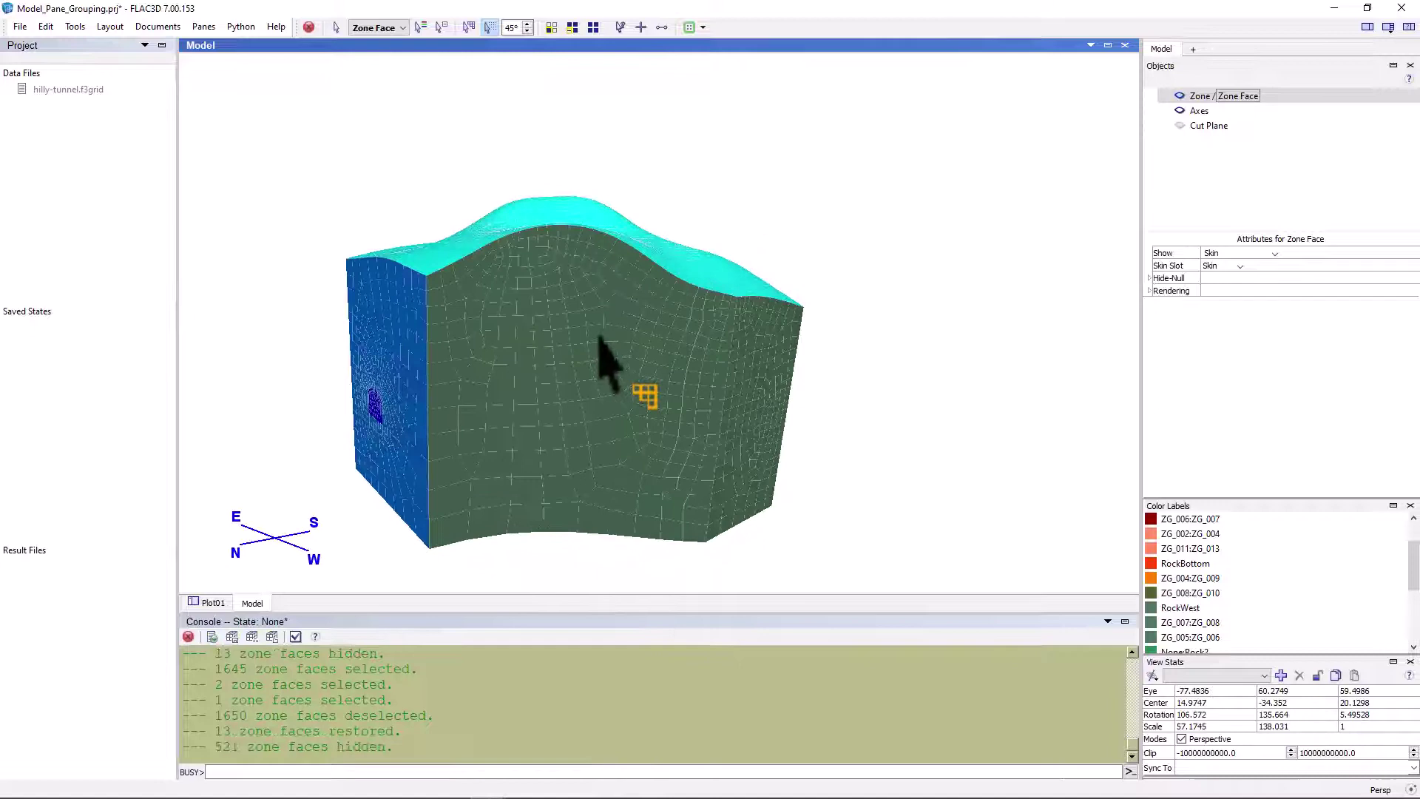
pyautogui.moveTo(989, 505); pyautogui.dragTo(960, 477)
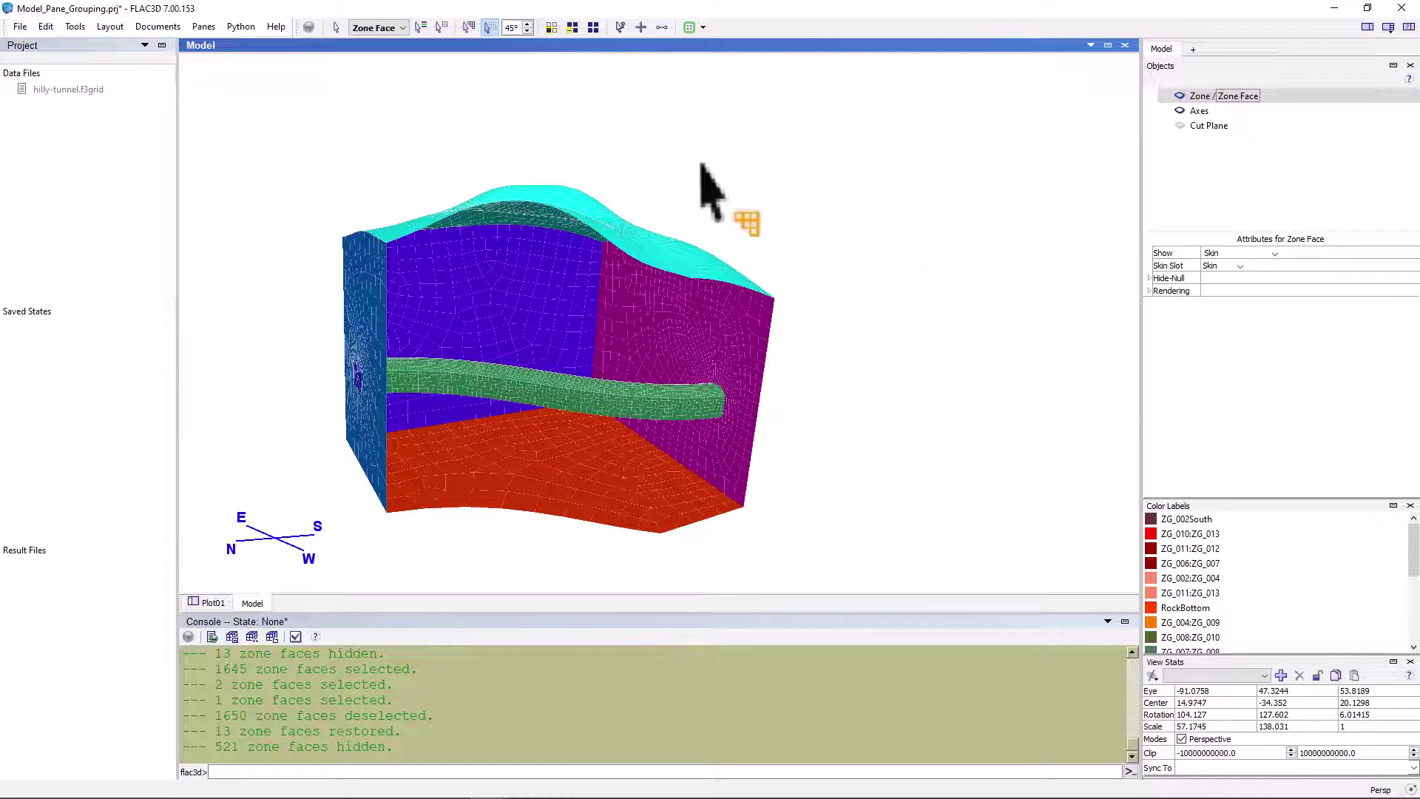
pyautogui.moveTo(701, 164); pyautogui.dragTo(764, 206)
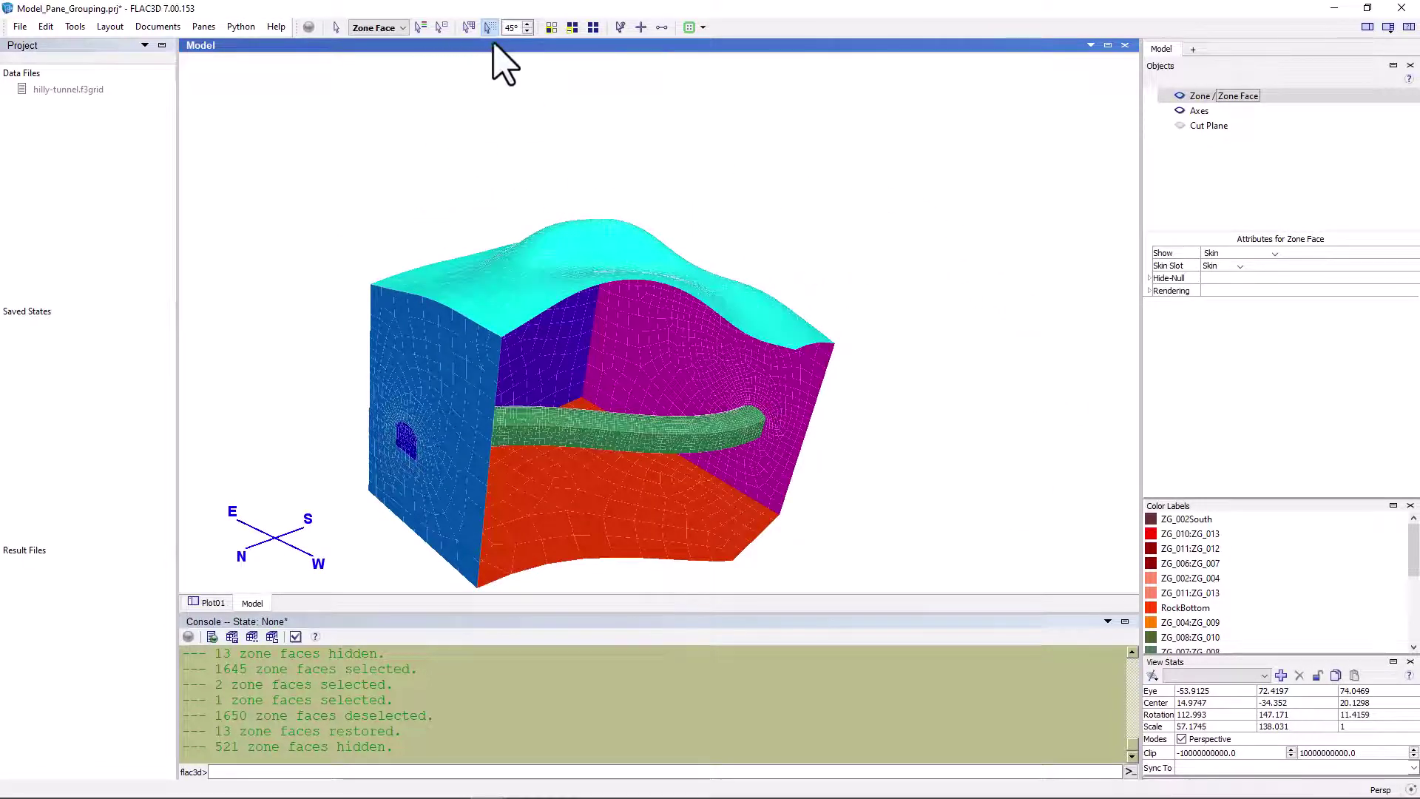
pyautogui.click(469, 28)
pyautogui.moveTo(840, 380); pyautogui.dragTo(525, 347)
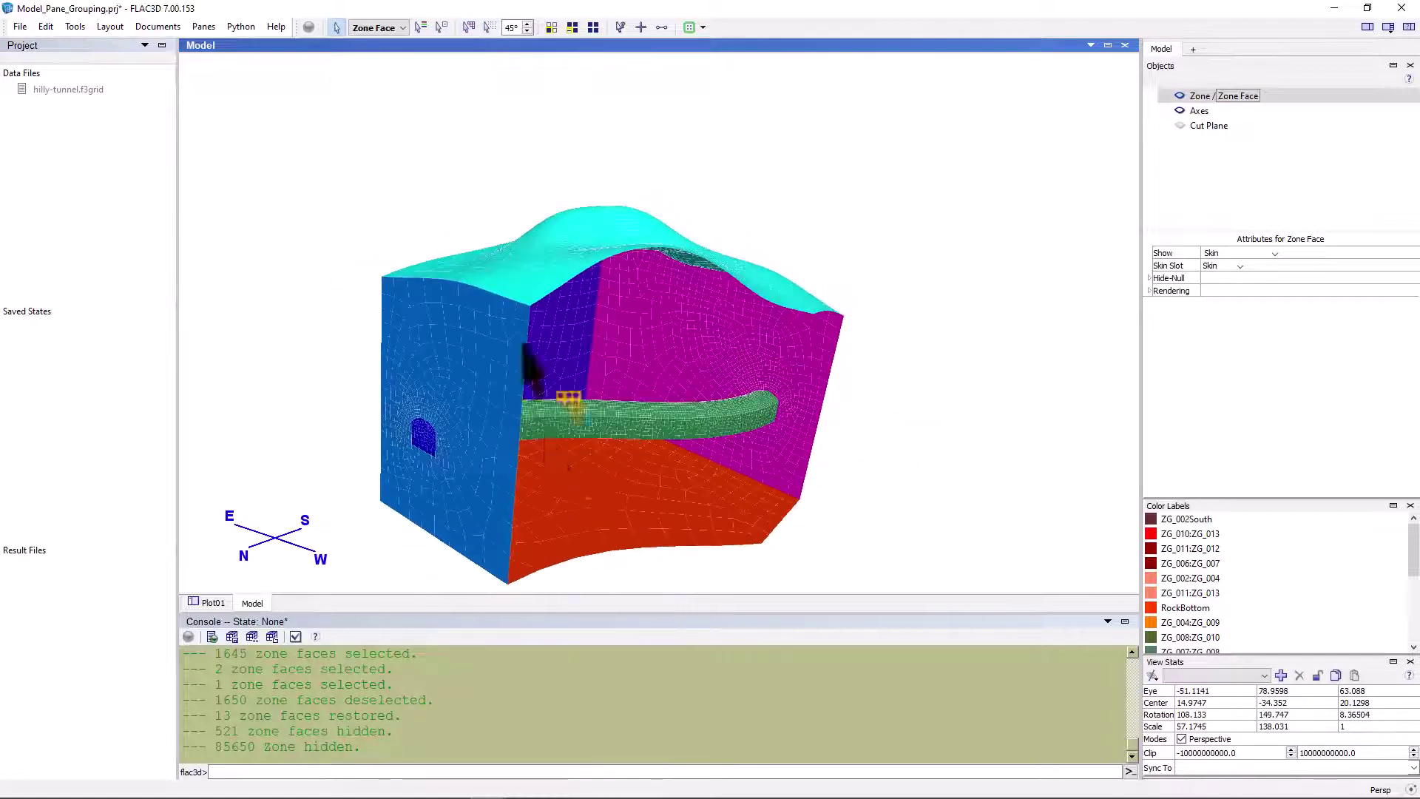
# Select the tunnel surface and assign its faces to a new group named Tunnel.
pyautogui.doubleClick(568, 404)
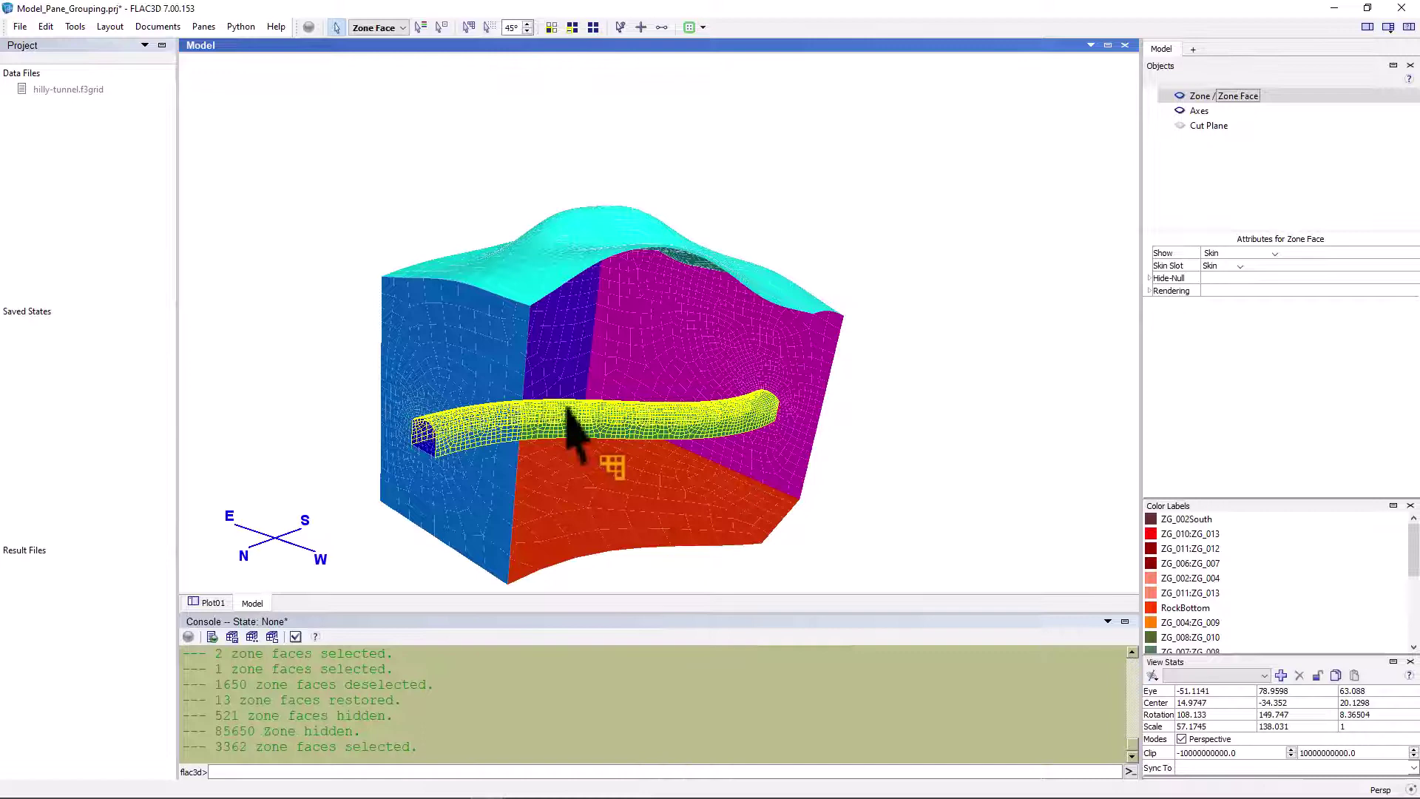
pyautogui.moveTo(967, 444); pyautogui.dragTo(790, 429)
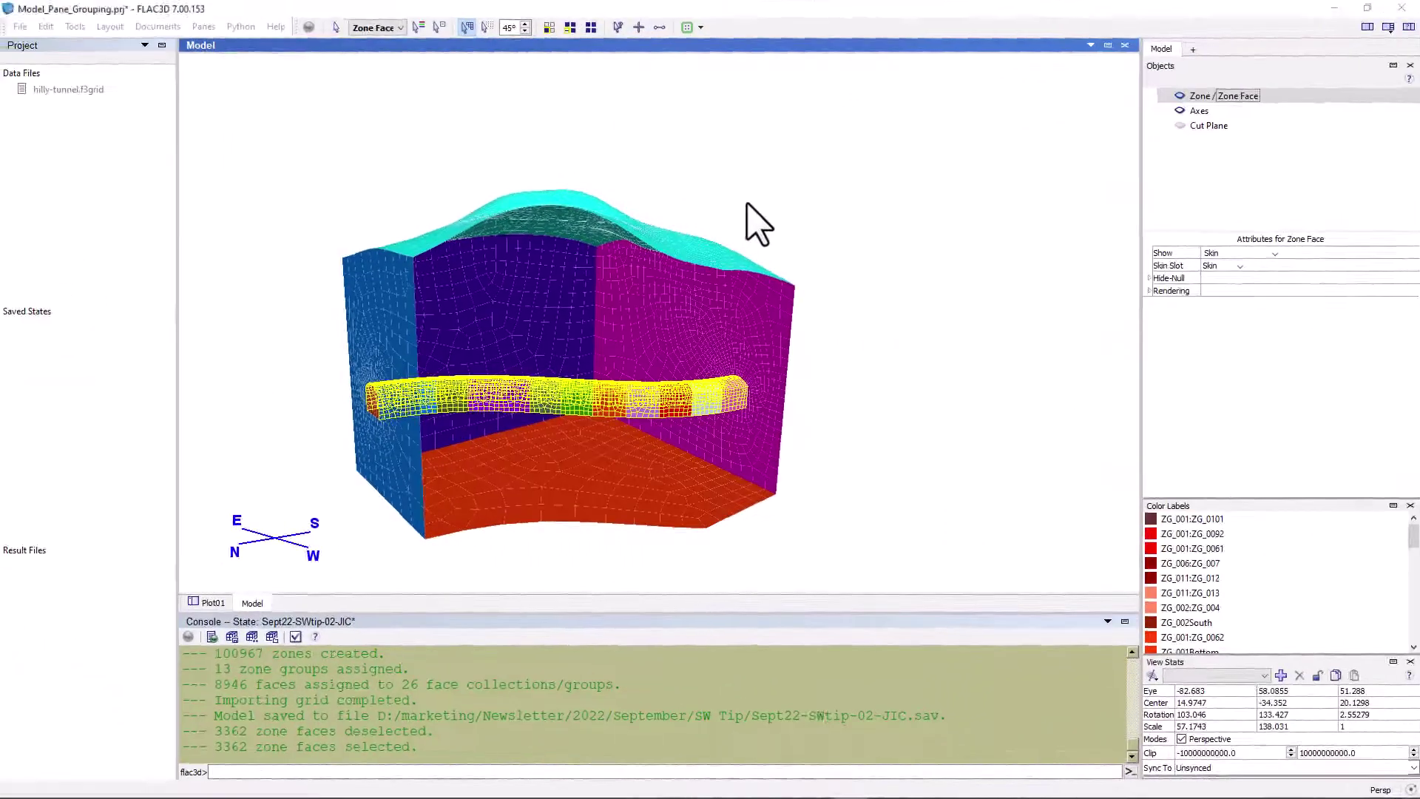
pyautogui.click(701, 27)
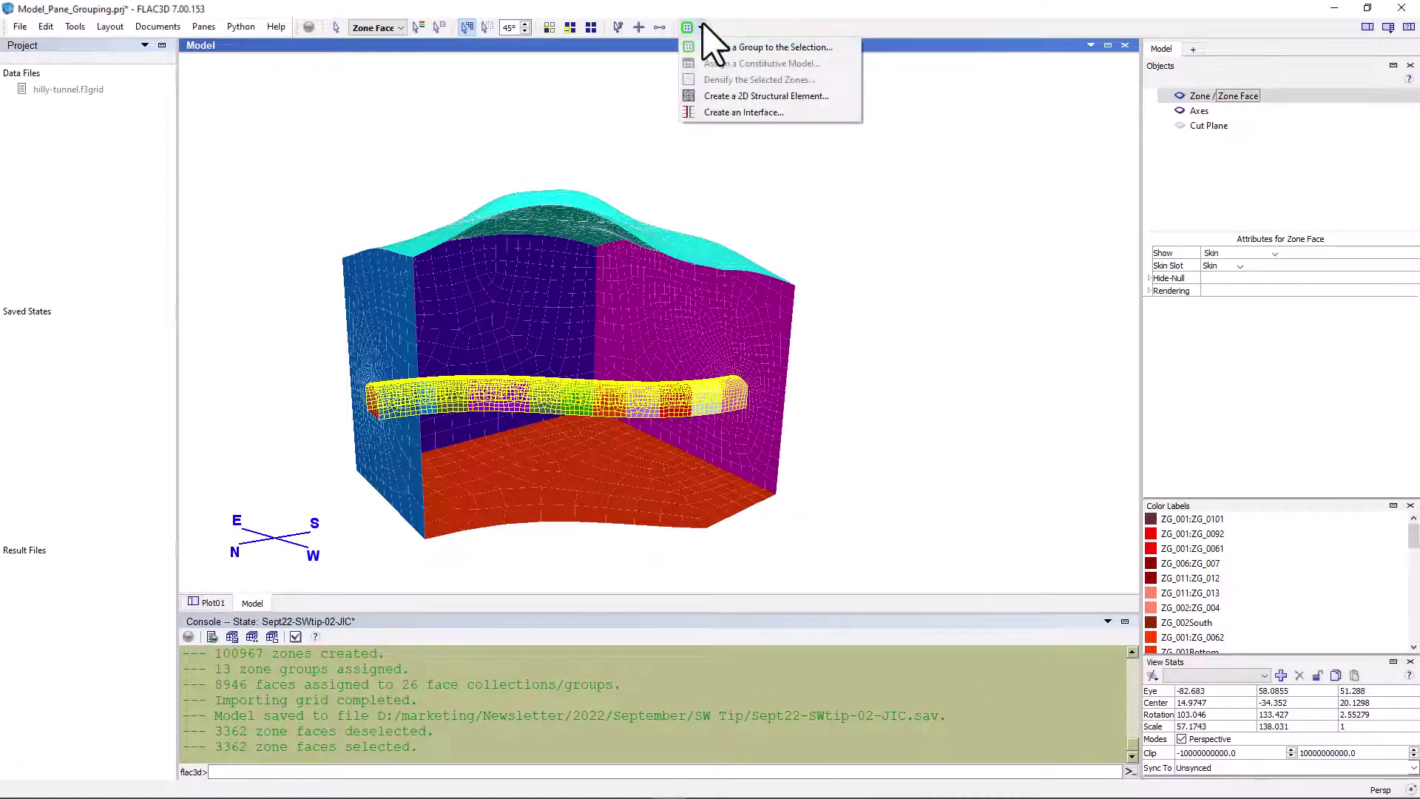
pyautogui.click(703, 47)
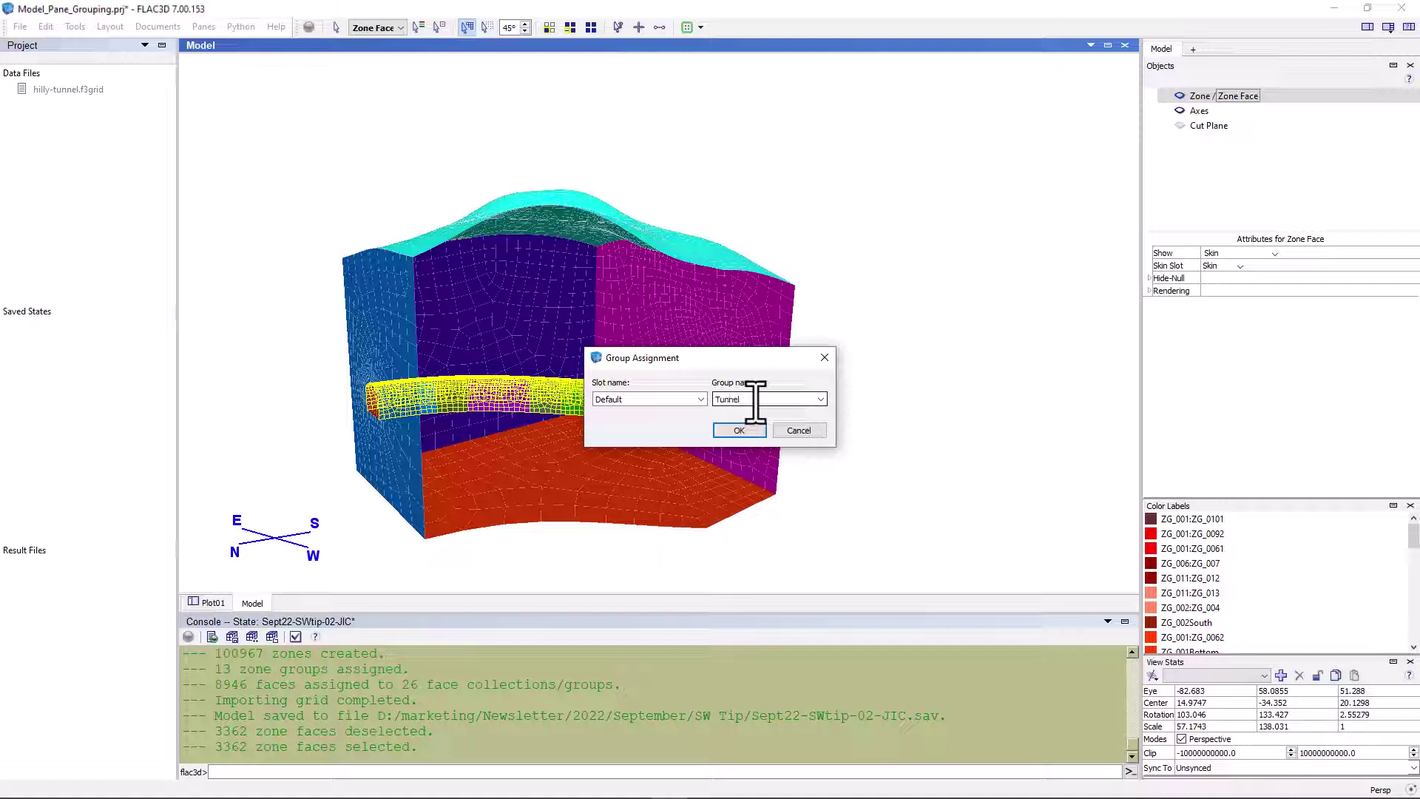
pyautogui.click(739, 430)
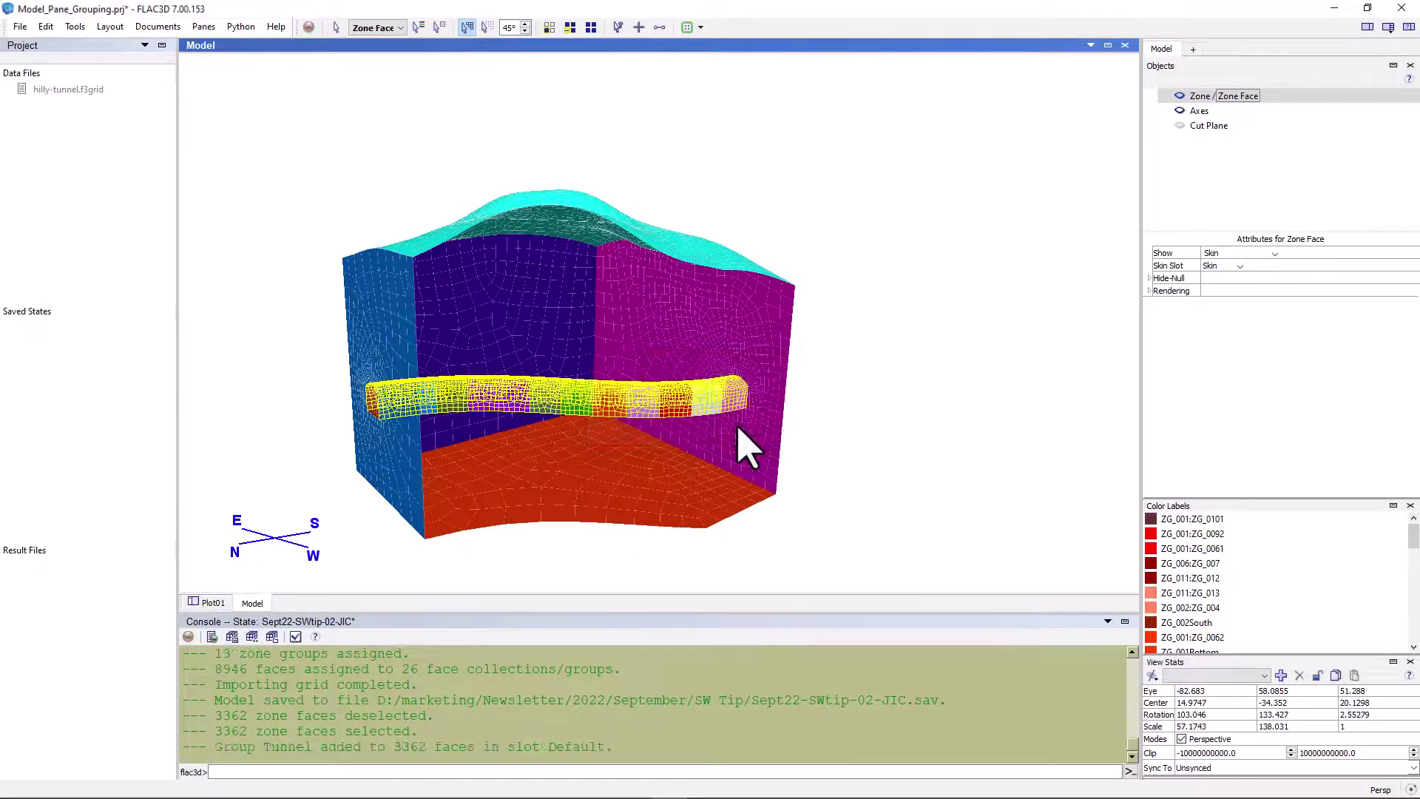
# Create Shell 2D structural elements on face group Tunnel, producing 6681 shell elements.
pyautogui.click(701, 28)
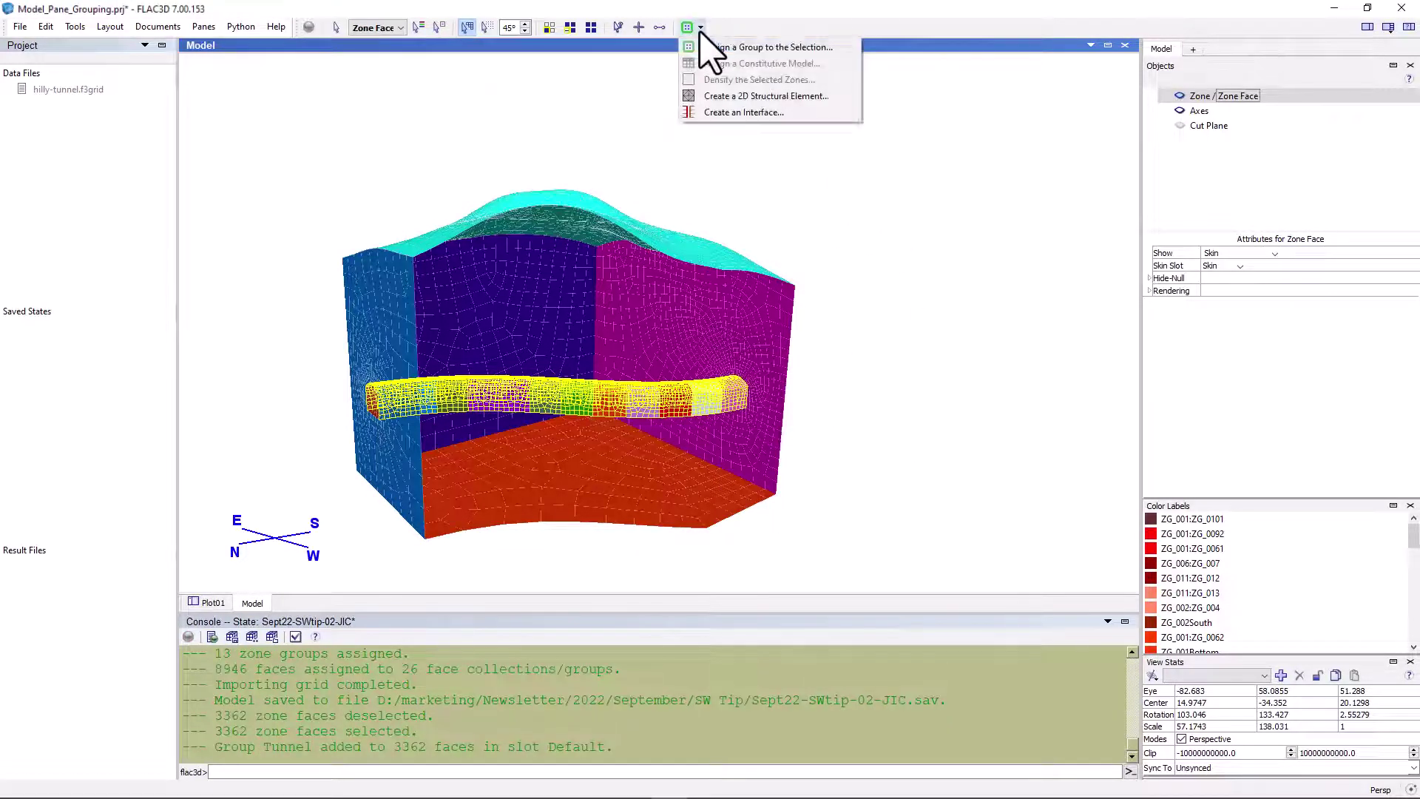
pyautogui.click(828, 96)
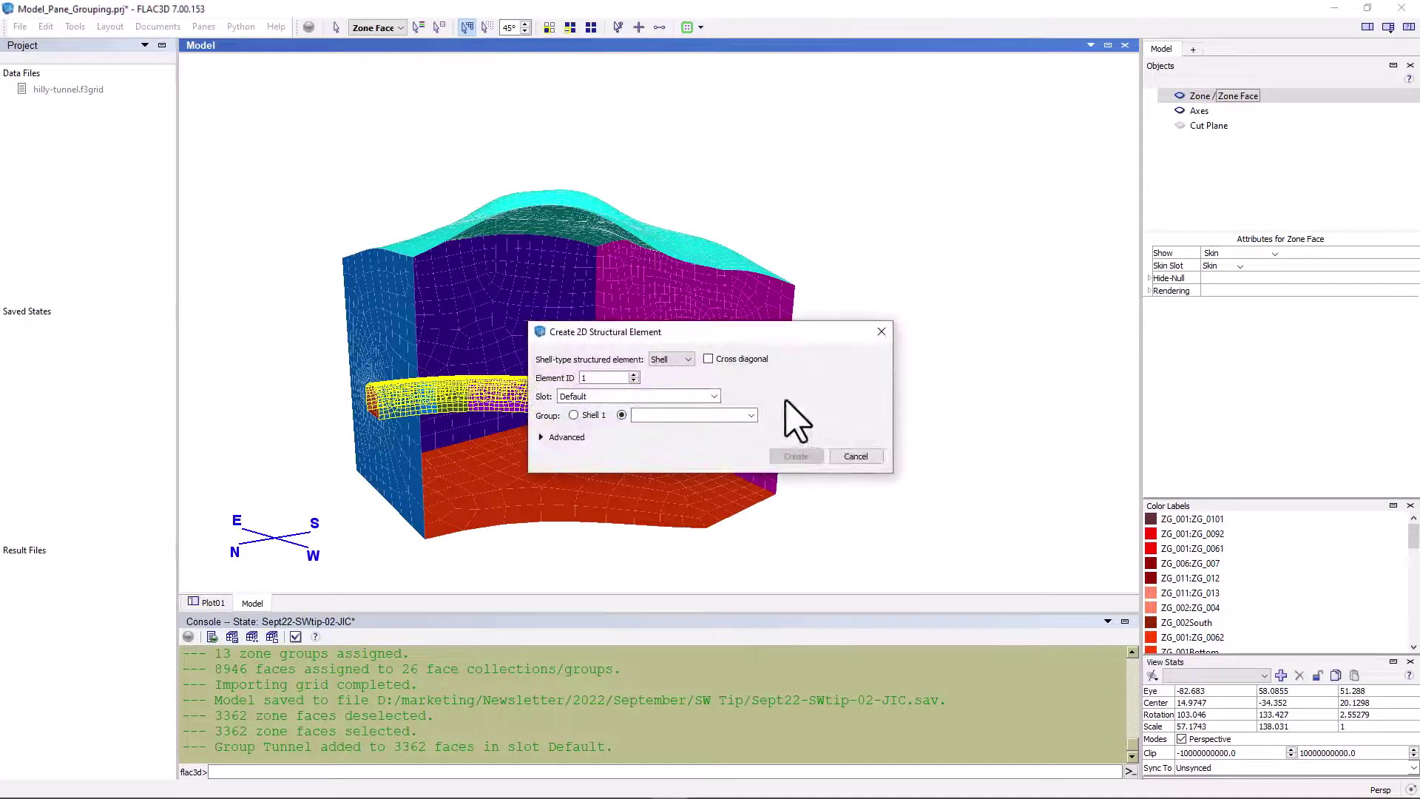
pyautogui.click(688, 360)
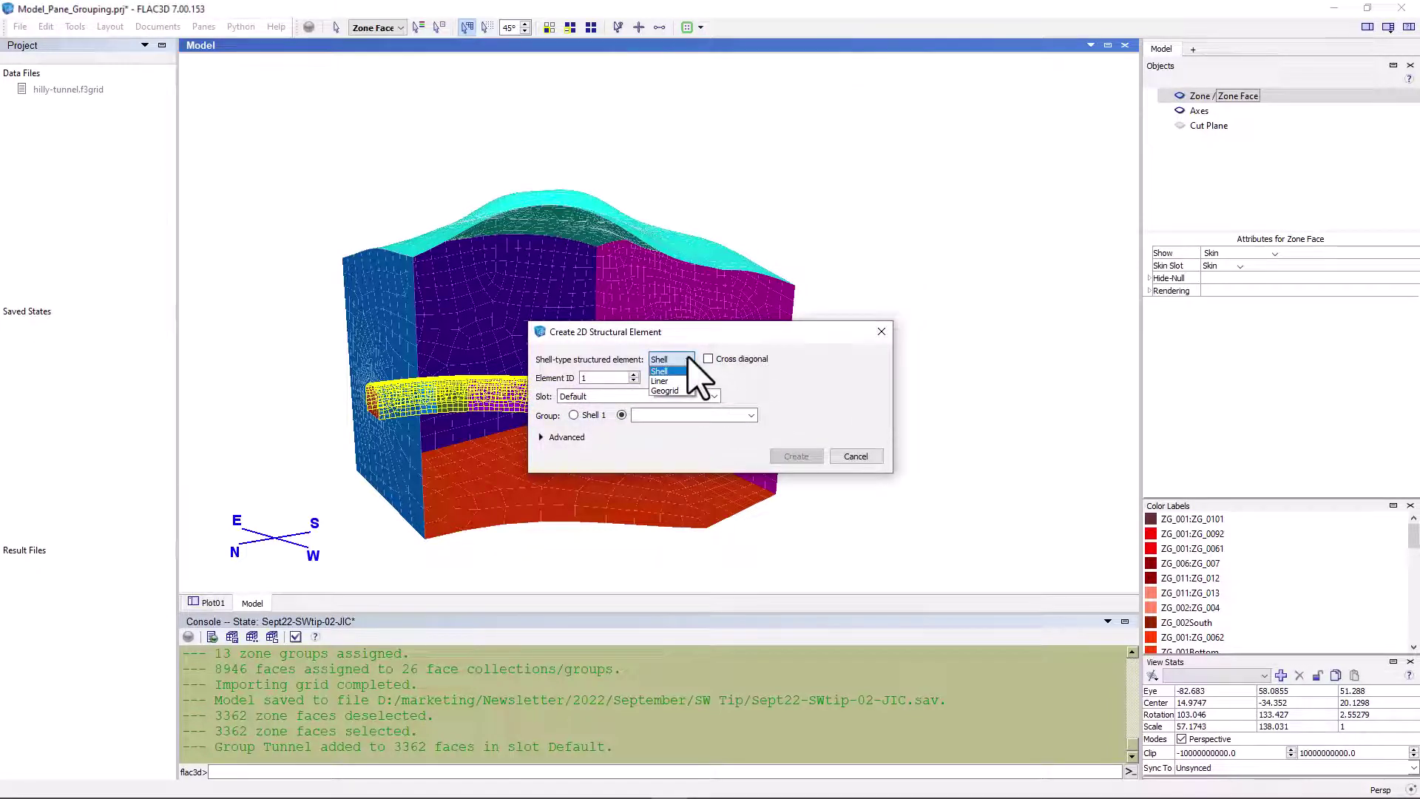
pyautogui.click(754, 418)
pyautogui.scroll(-5, 750, 473)
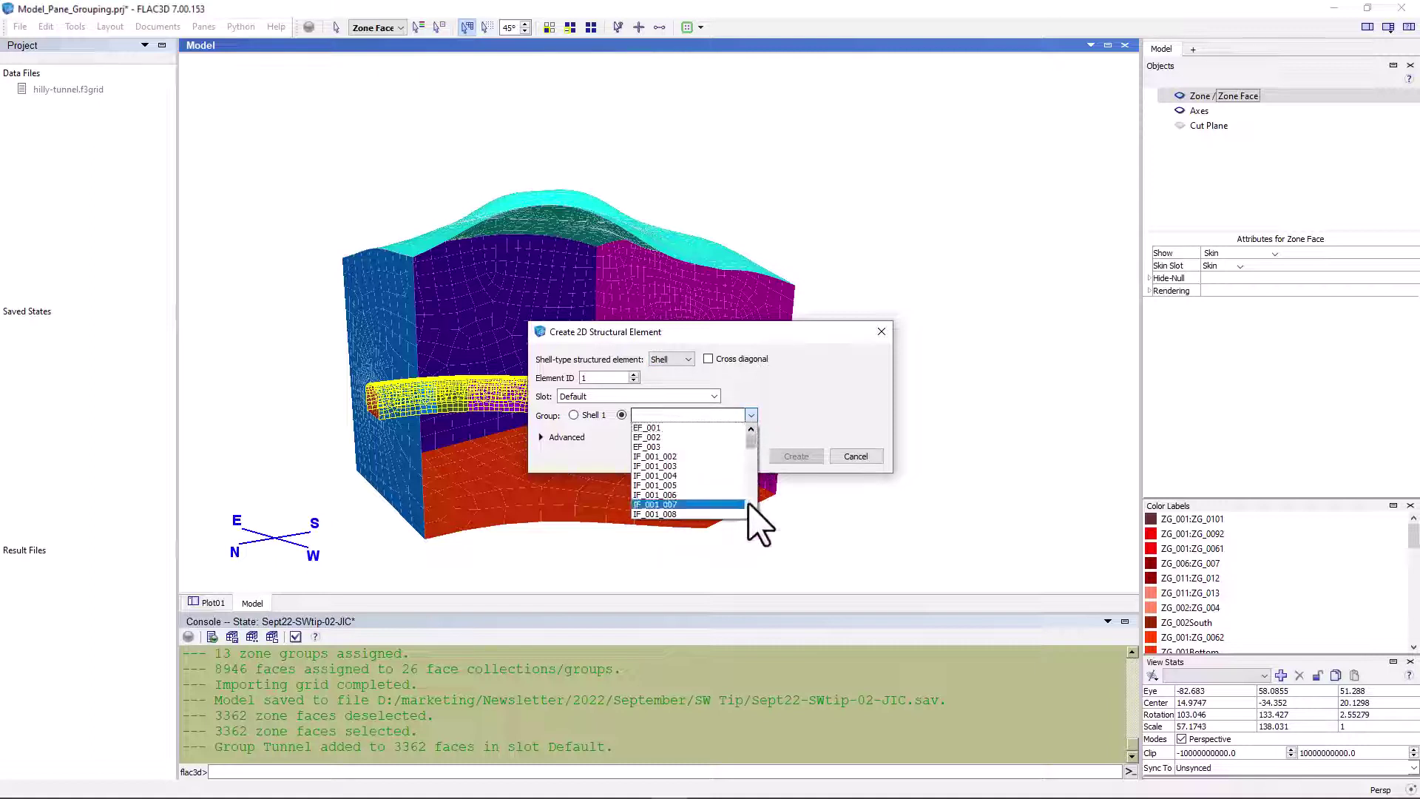
pyautogui.scroll(-5, 754, 473)
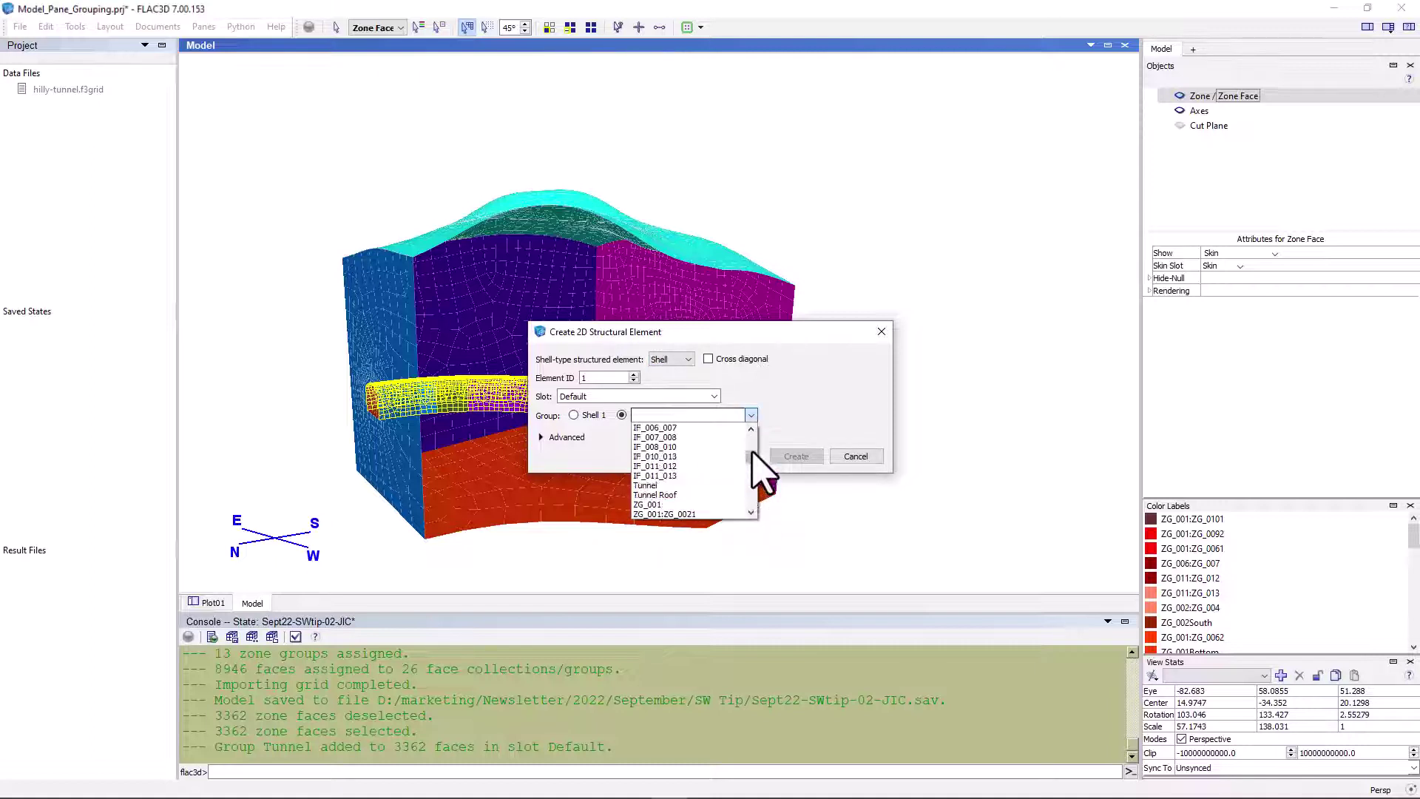
pyautogui.click(675, 487)
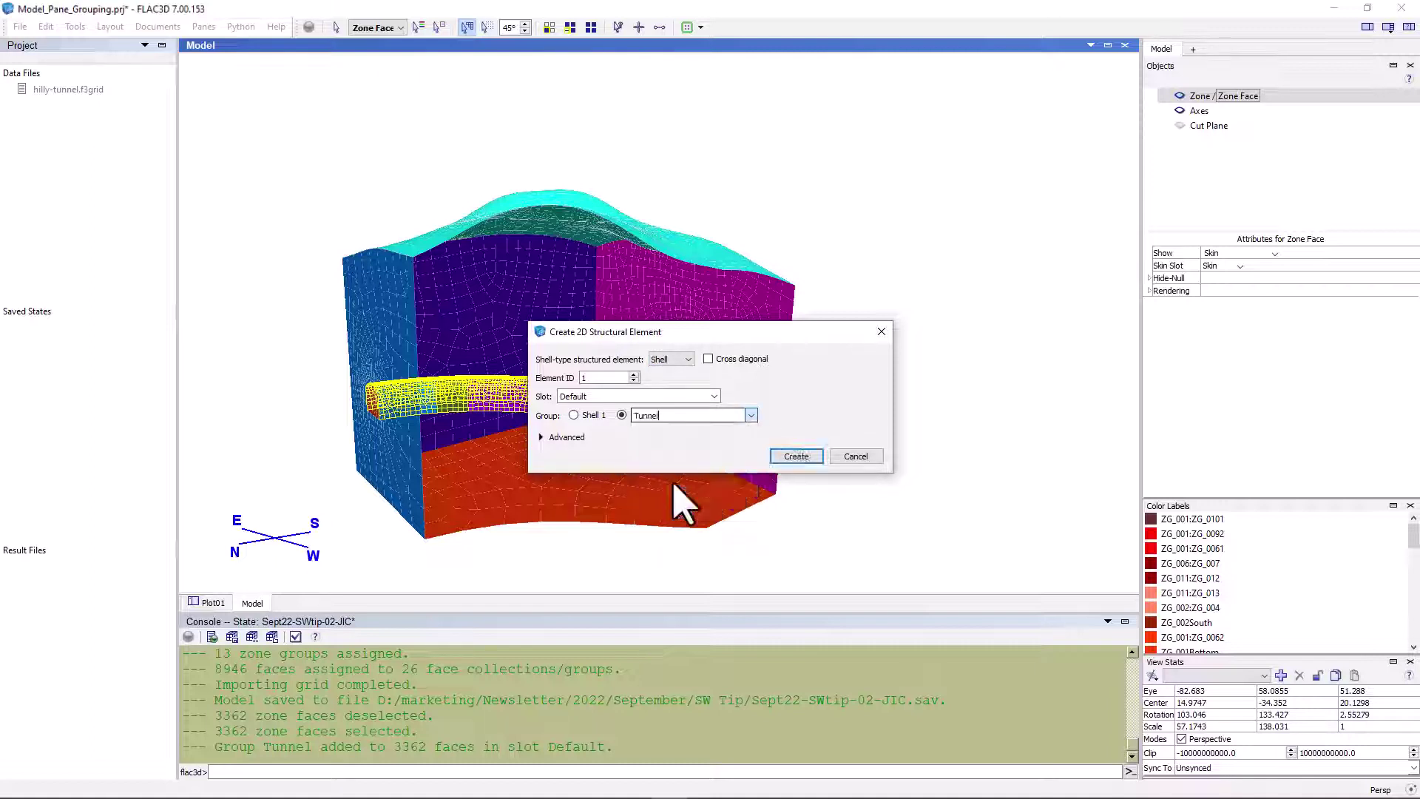
pyautogui.click(789, 457)
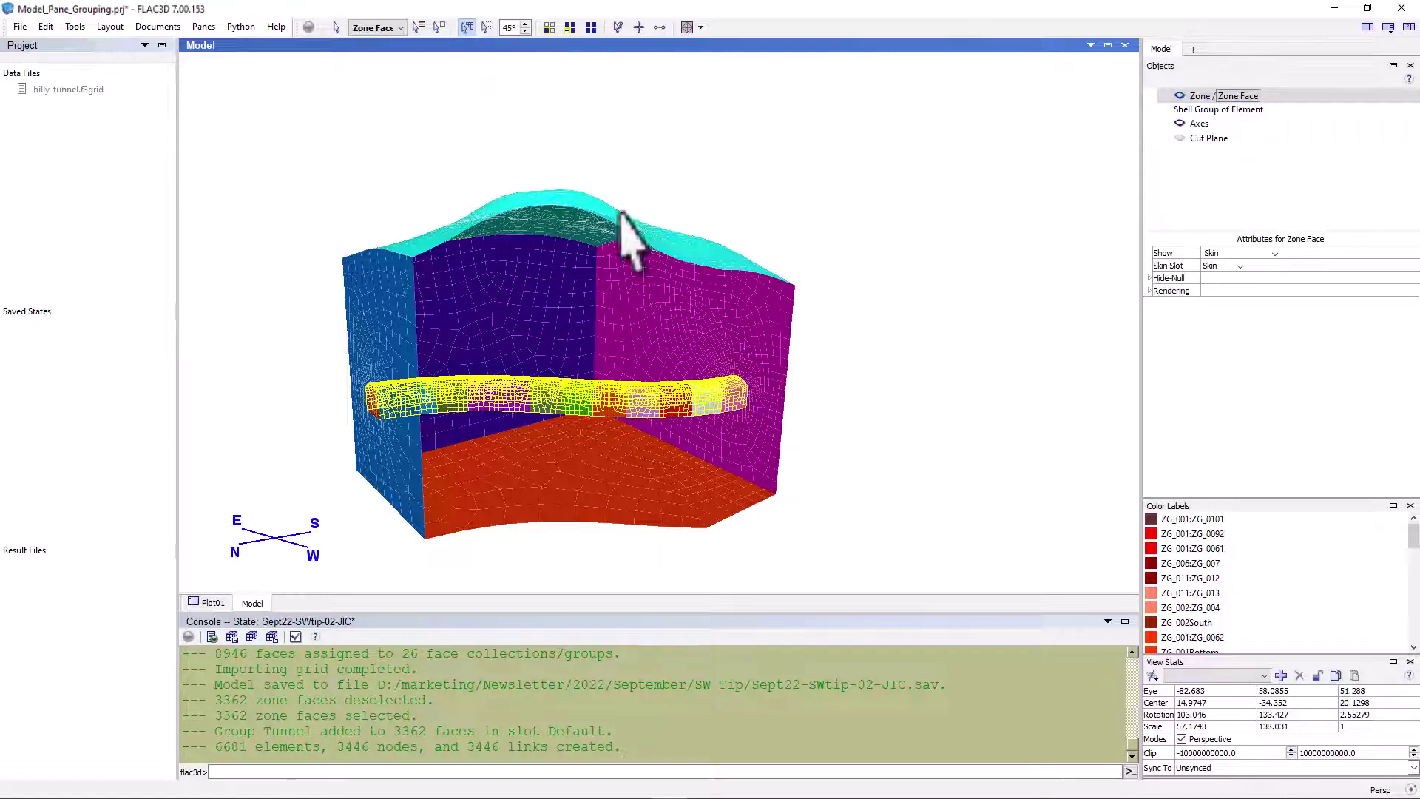
# Add a Shell item to Plot01 and hide the Zone Face Groups item.
pyautogui.click(209, 603)
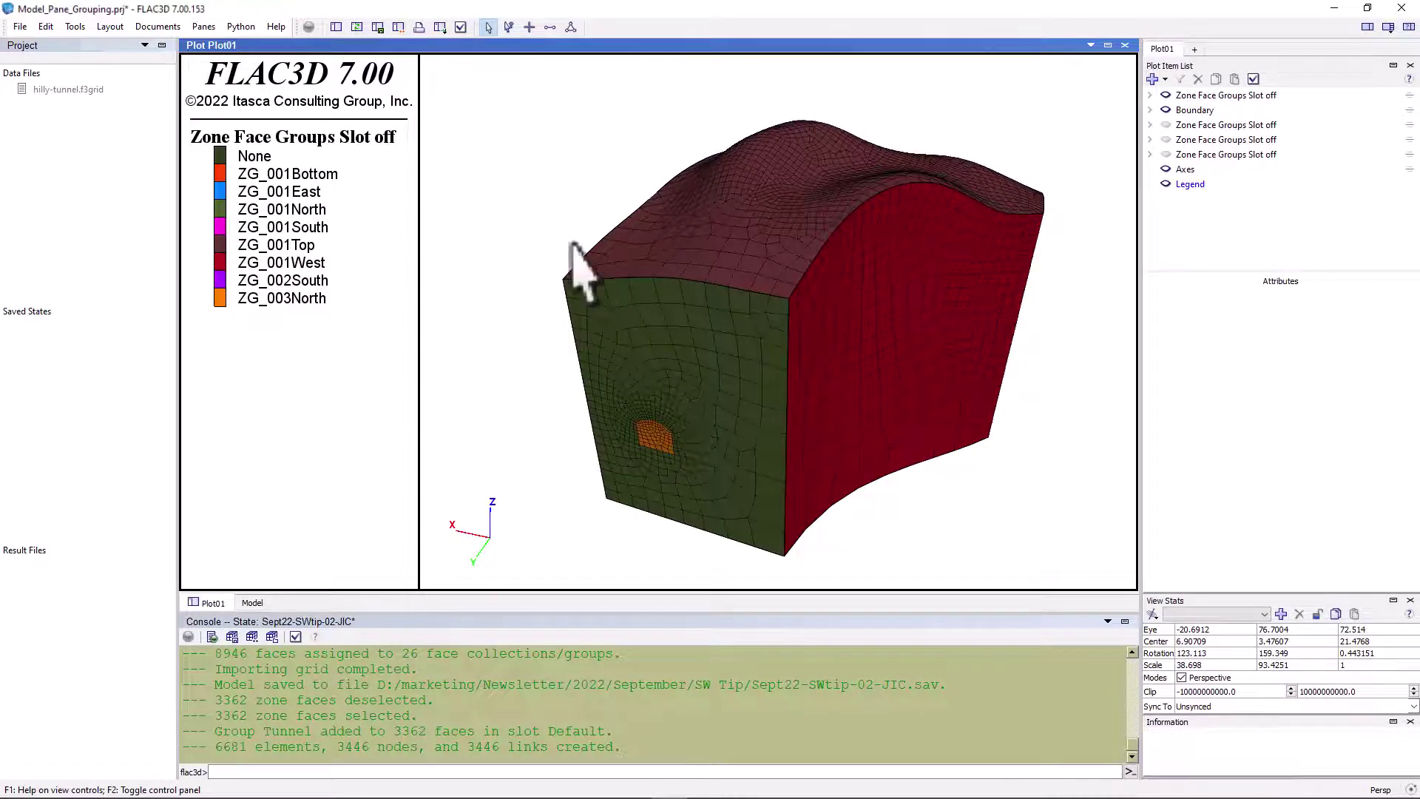
pyautogui.click(1154, 78)
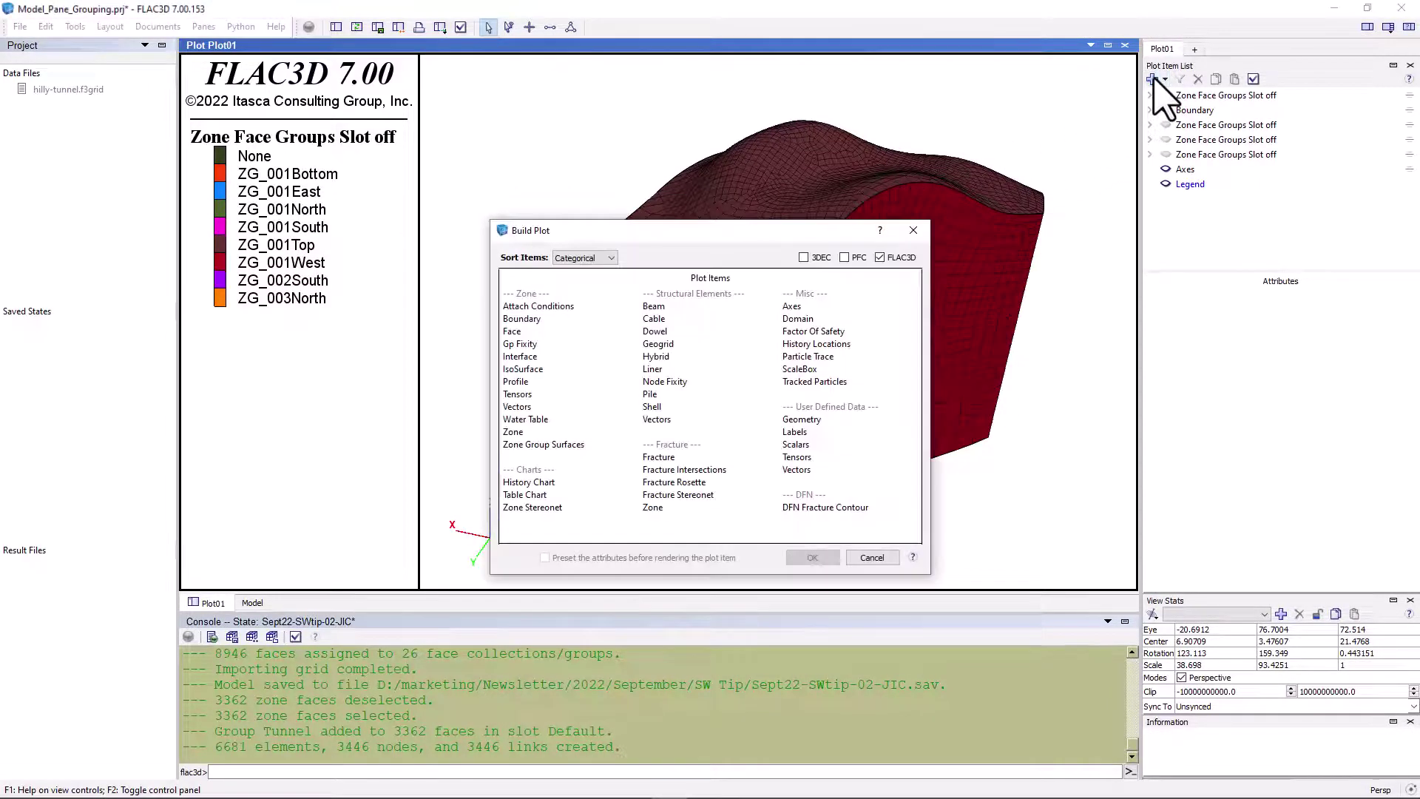
pyautogui.click(706, 407)
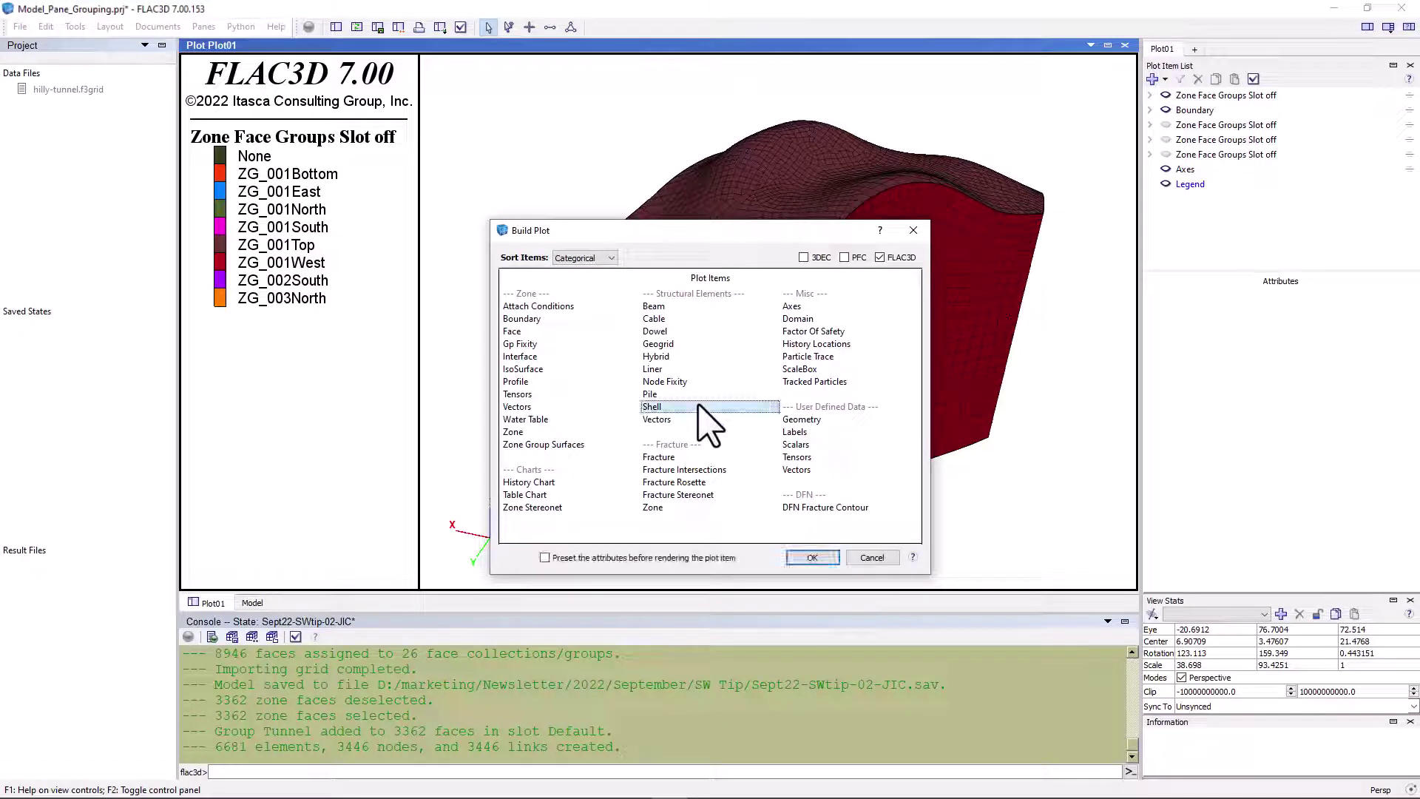
pyautogui.click(813, 557)
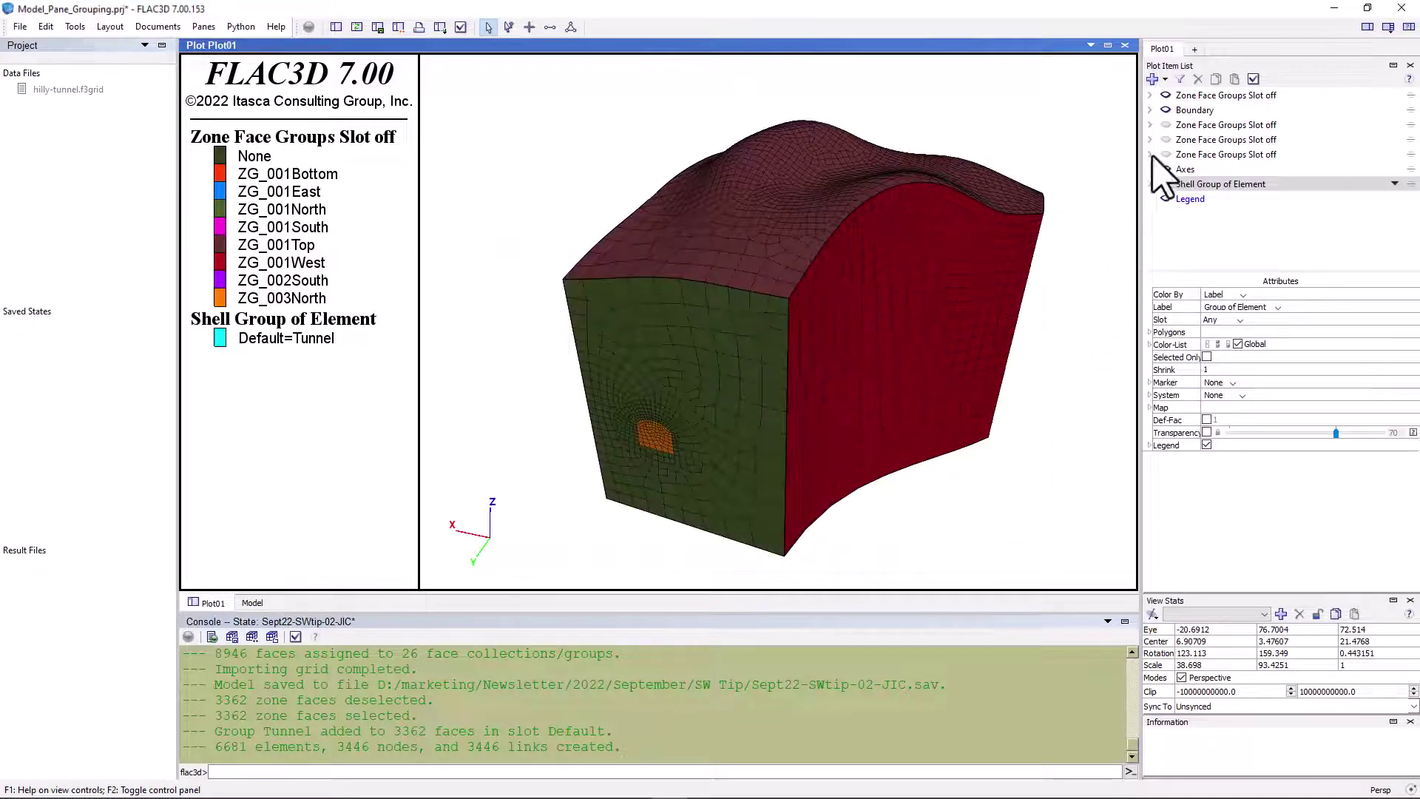
pyautogui.click(1166, 96)
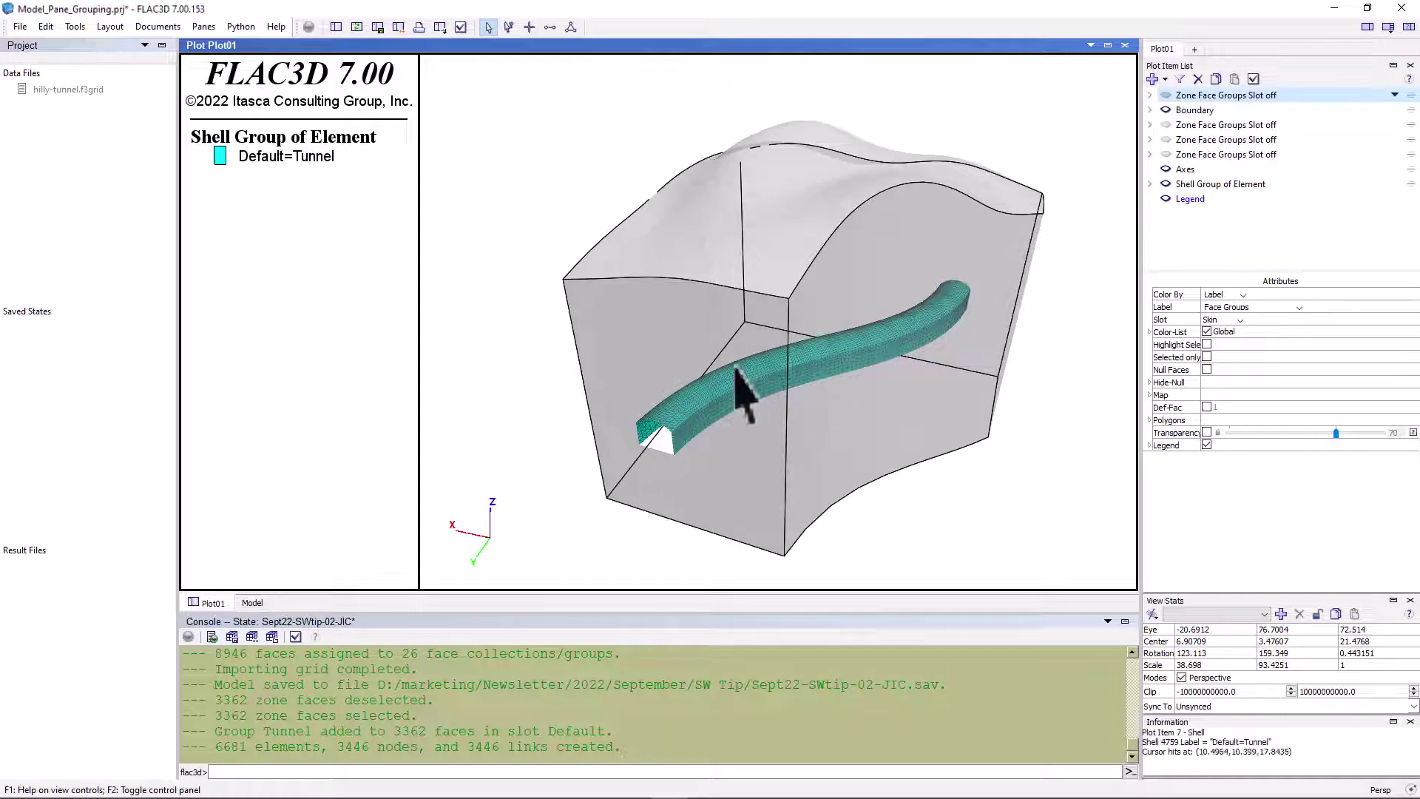
# Zoom and rotate the view to see the shell lining from the tunnel's open end.
pyautogui.scroll(2, 660, 438)
pyautogui.scroll(2, 657, 442)
pyautogui.moveTo(650, 444); pyautogui.dragTo(767, 370)
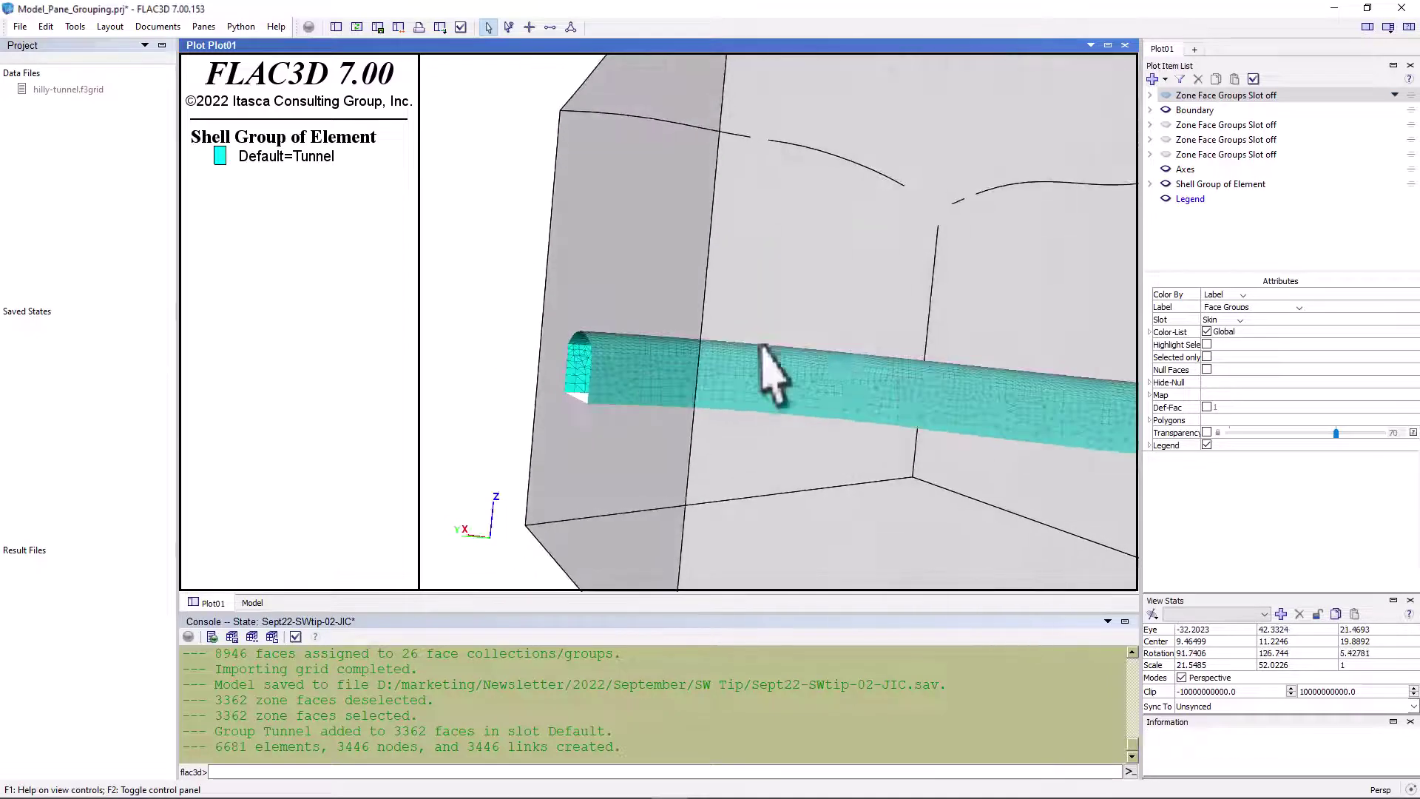
pyautogui.moveTo(1014, 375); pyautogui.dragTo(850, 437)
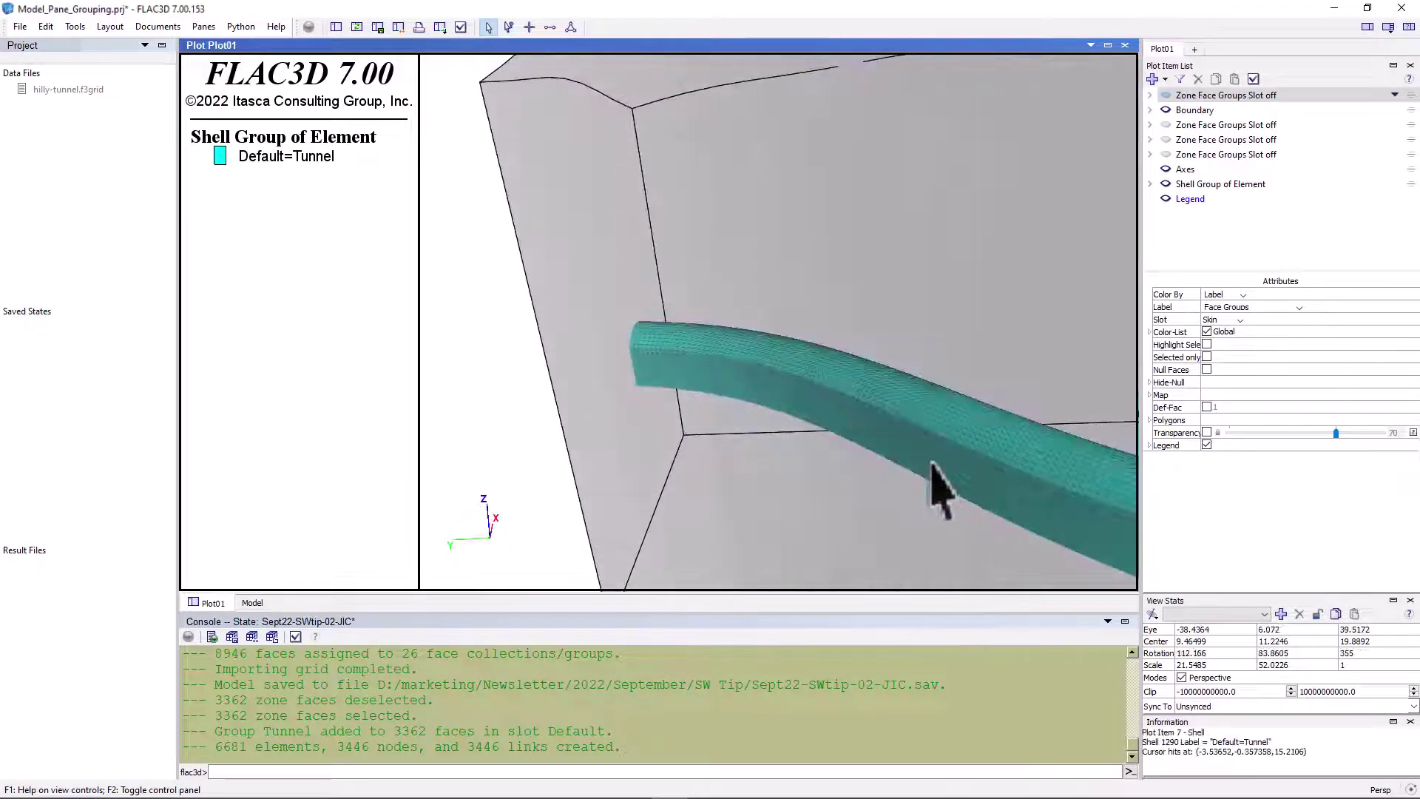
pyautogui.moveTo(939, 481); pyautogui.dragTo(1084, 404)
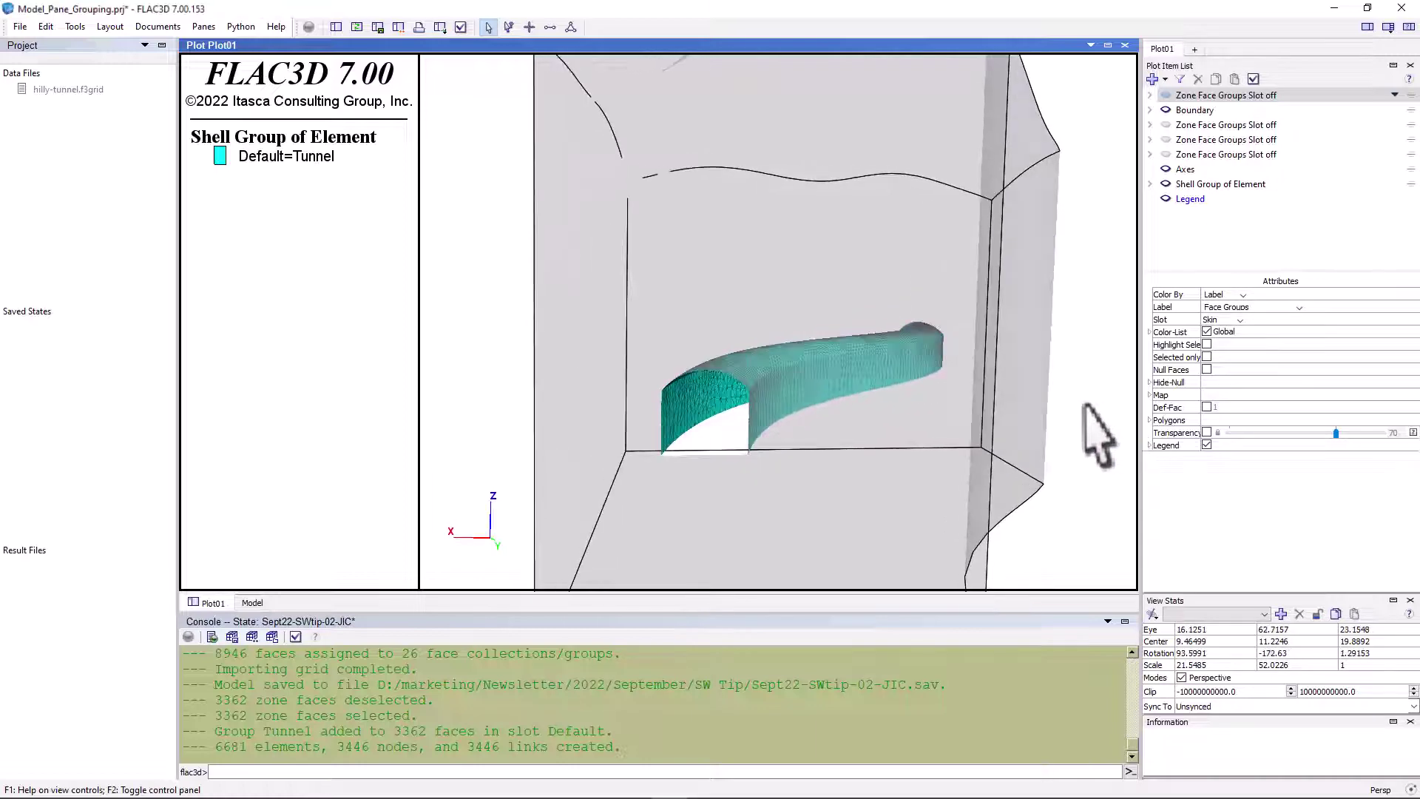